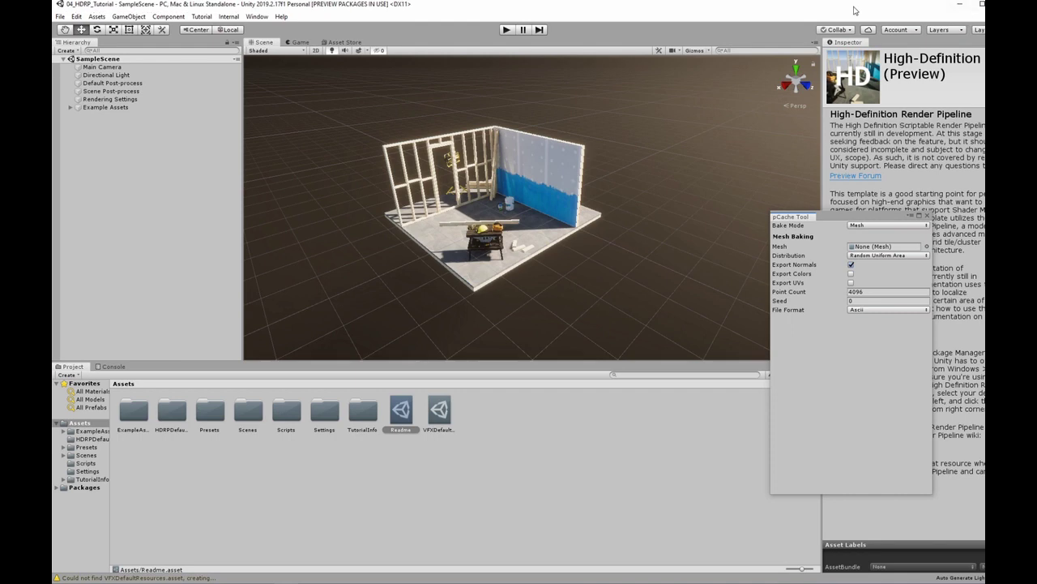
Shift the Unity window and pull its right edge in so the editor fits the screen.
{"action": "left_click_drag", "start_coordinate": [856, 8], "coordinate": [856, 16]}
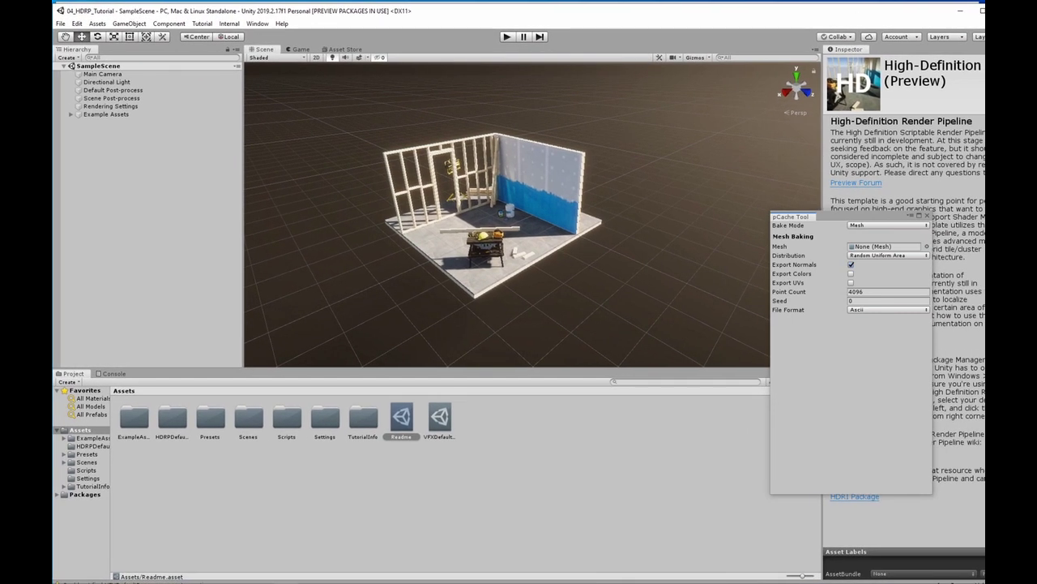
{"action": "left_click_drag", "start_coordinate": [937, 20], "coordinate": [931, 22]}
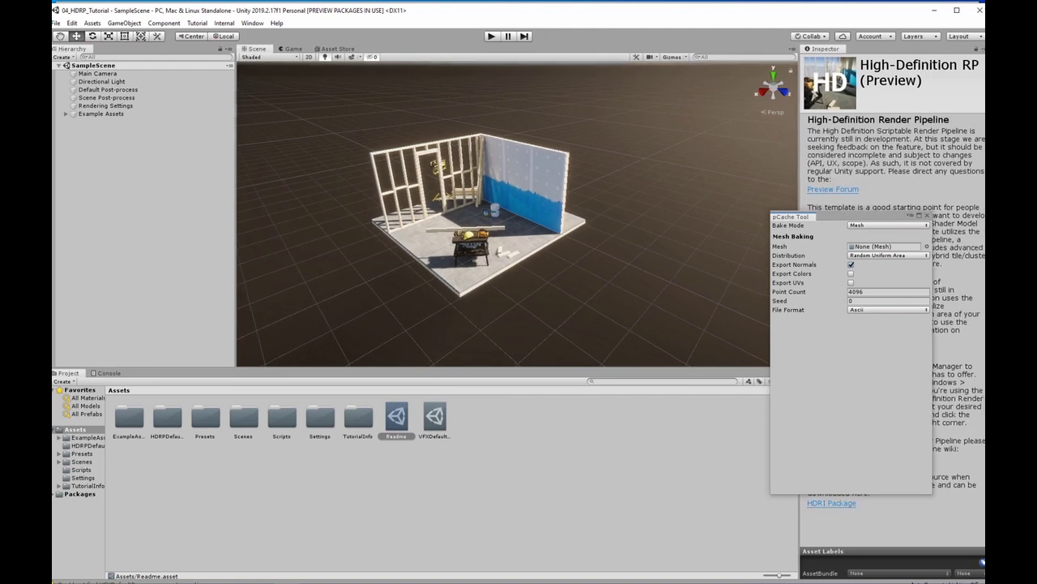
{"action": "left_click_drag", "start_coordinate": [986, 73], "coordinate": [983, 73]}
{"action": "left_click_drag", "start_coordinate": [575, 13], "coordinate": [580, 12]}
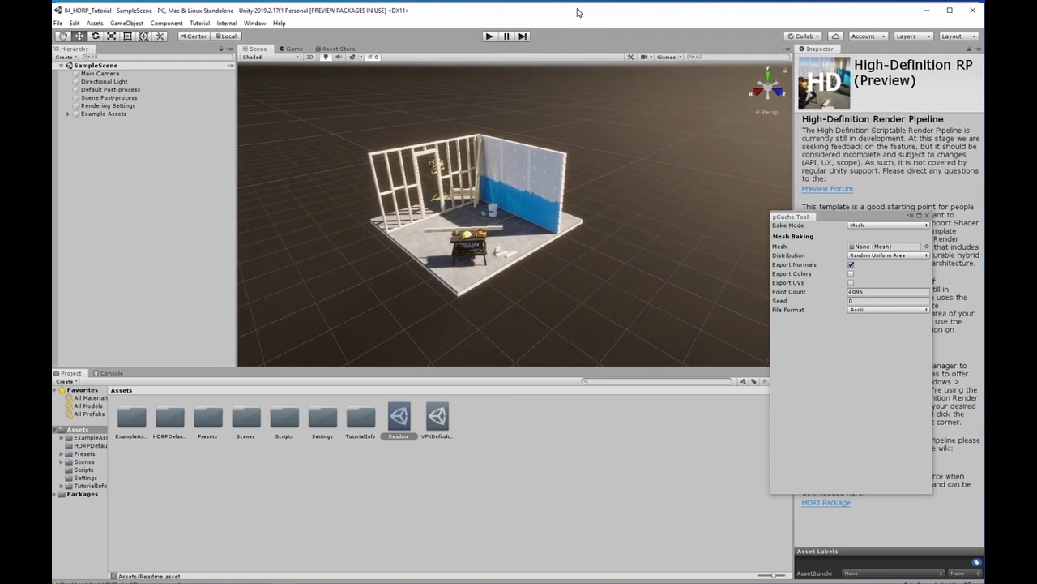
{"action": "left_click_drag", "start_coordinate": [414, 241], "coordinate": [419, 222], "text": "alt"}
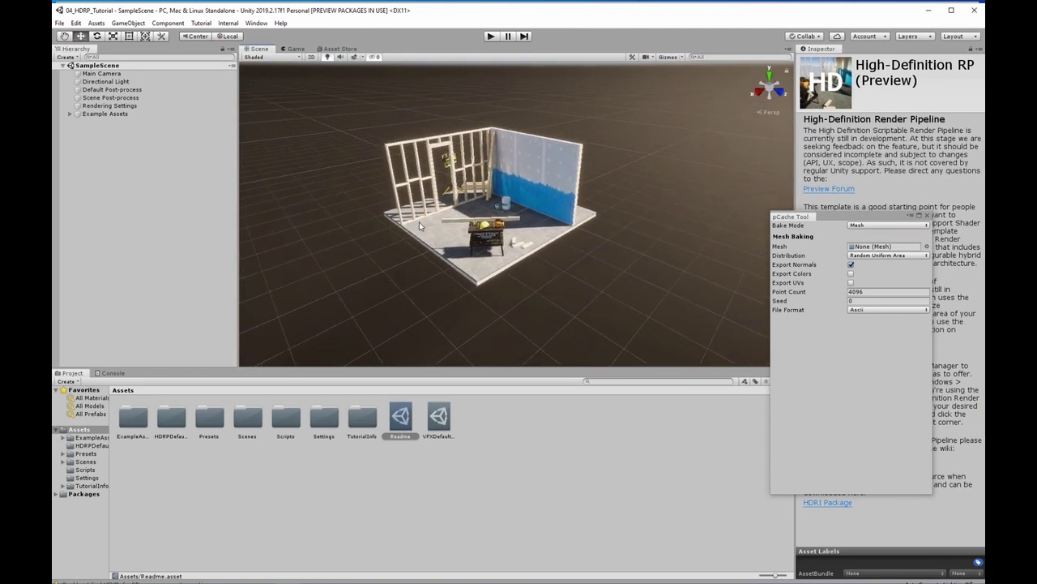
Create an HD Template Scene named TutorialVFXGraph in the Scenes folder and open it.
{"action": "left_click", "coordinate": [148, 462]}
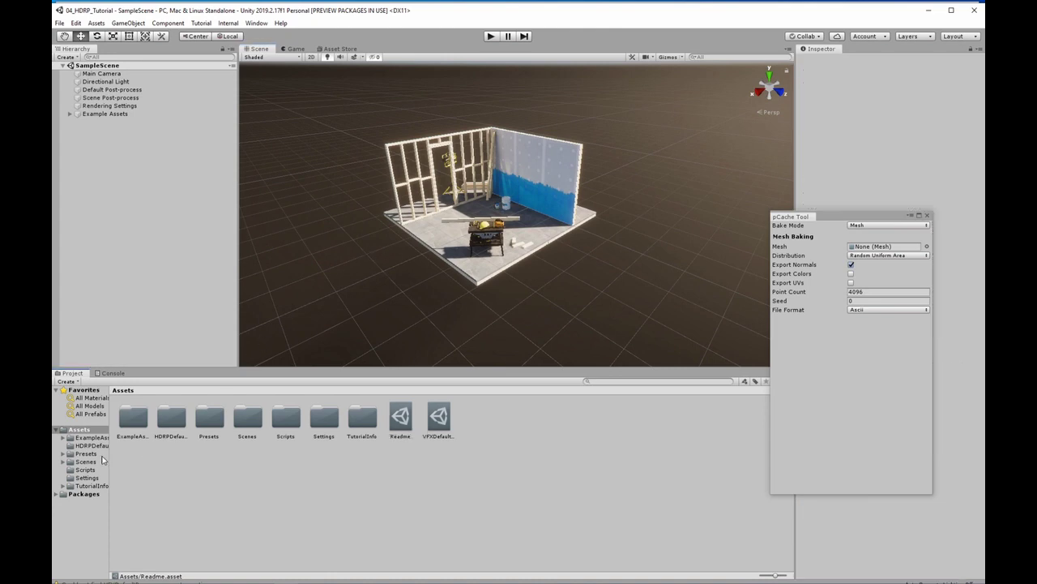
{"action": "left_click", "coordinate": [86, 462]}
{"action": "left_click", "coordinate": [225, 424]}
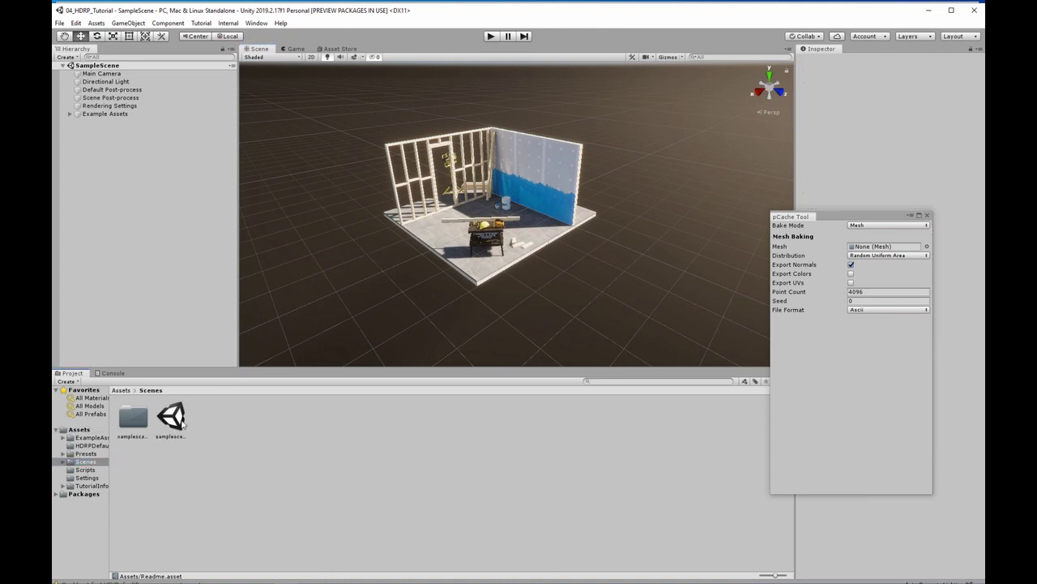
{"action": "left_click", "coordinate": [171, 419]}
{"action": "right_click", "coordinate": [229, 414]}
{"action": "mouse_move", "coordinate": [298, 179]}
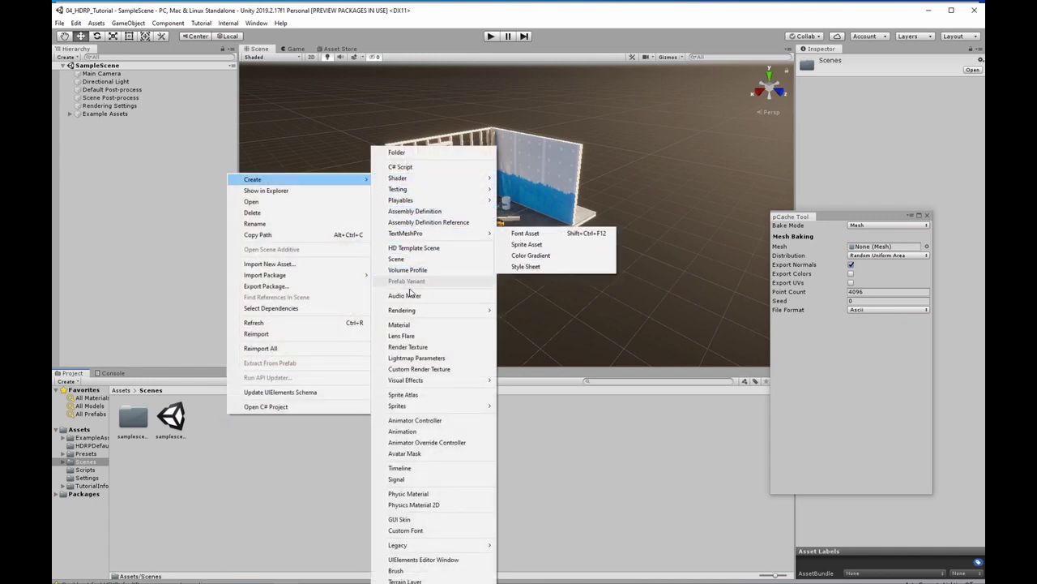
{"action": "left_click", "coordinate": [440, 248]}
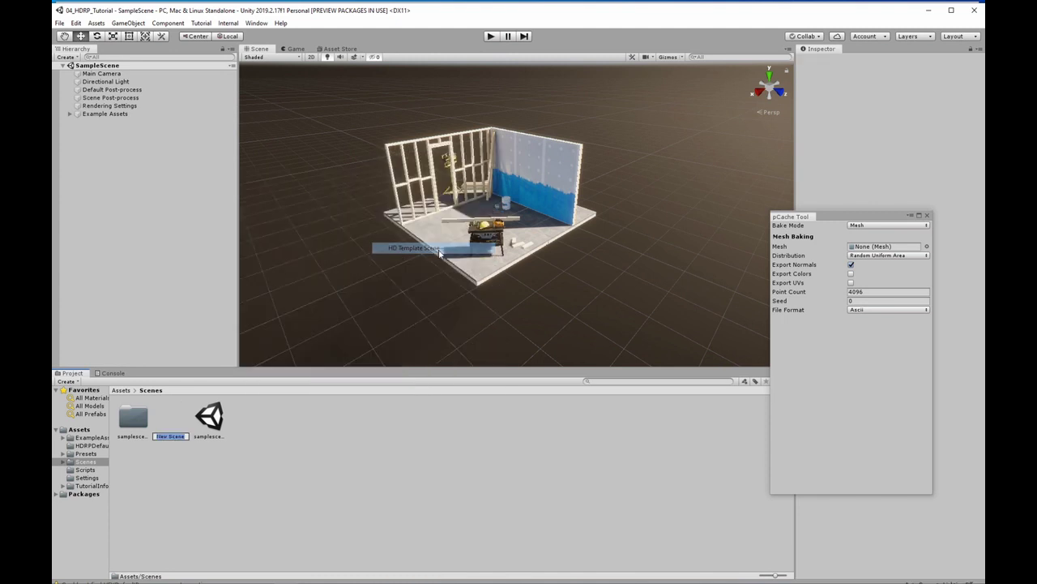
{"action": "type", "text": "TutorialVF"}
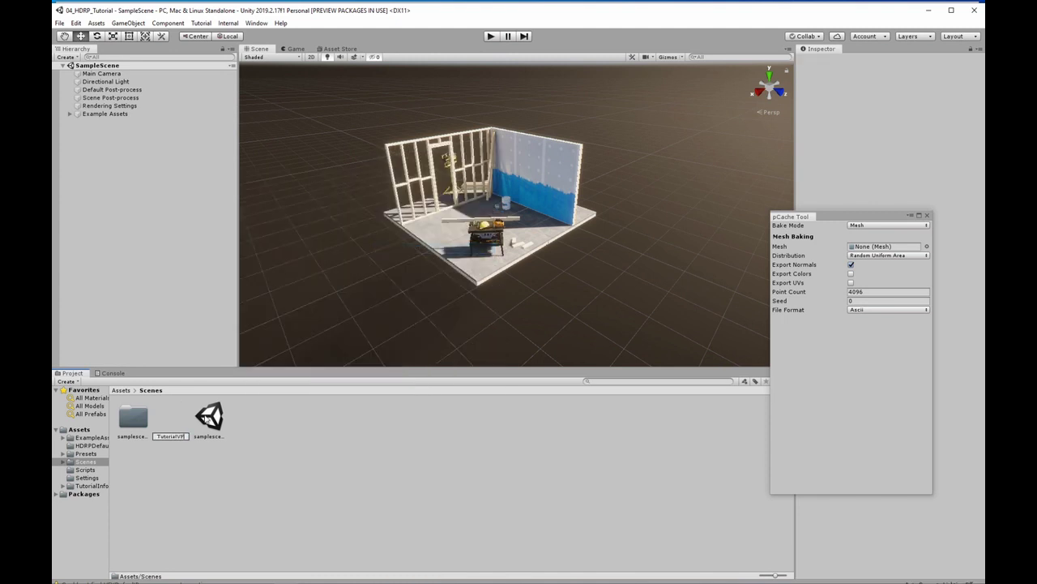
{"action": "type", "text": "XGraph"}
{"action": "key", "text": "Return"}
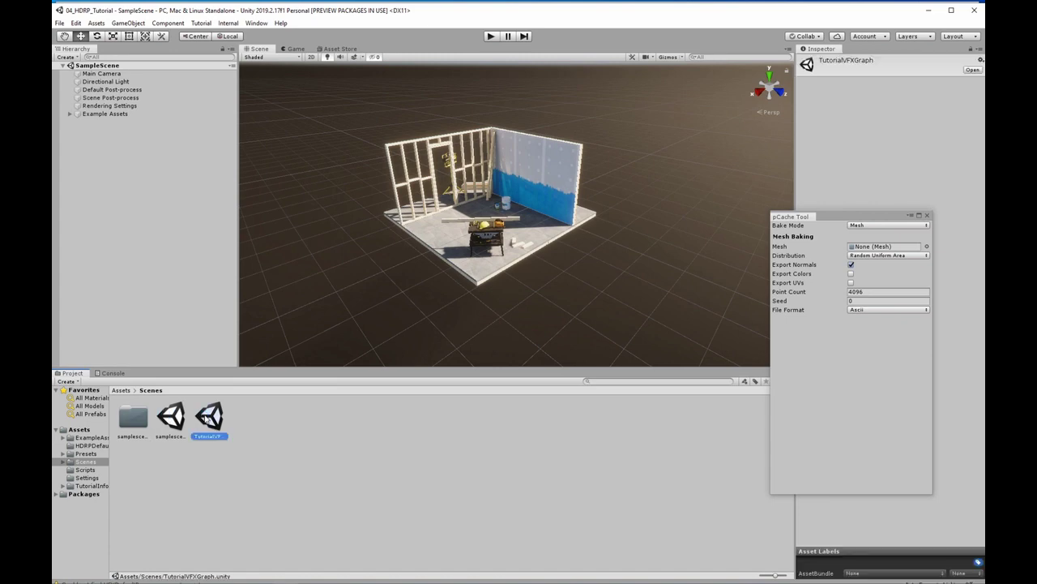
{"action": "double_click", "coordinate": [206, 416]}
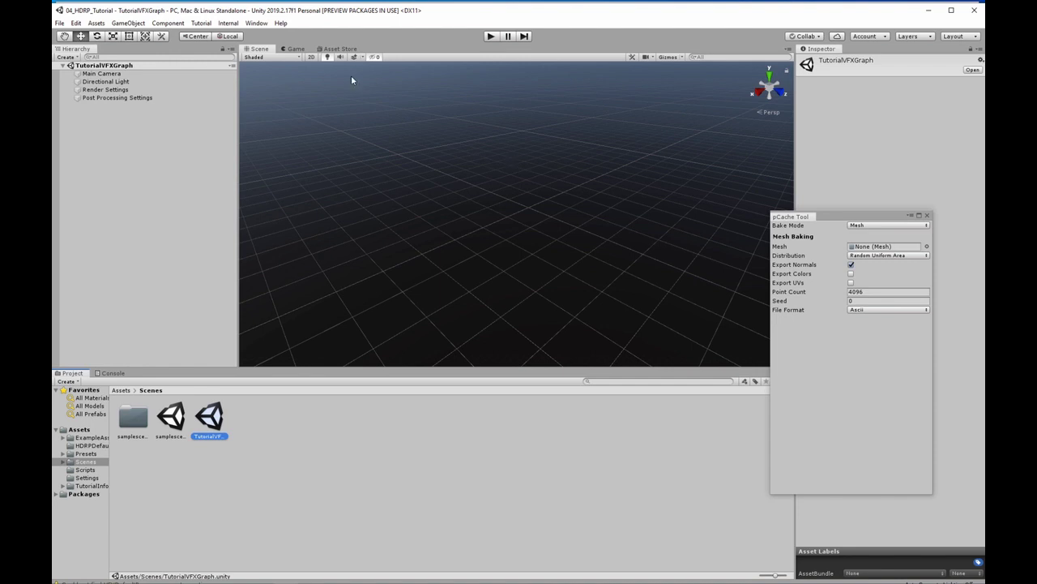
Open the Package Manager from the Window menu and position it for viewing.
{"action": "left_click", "coordinate": [256, 23]}
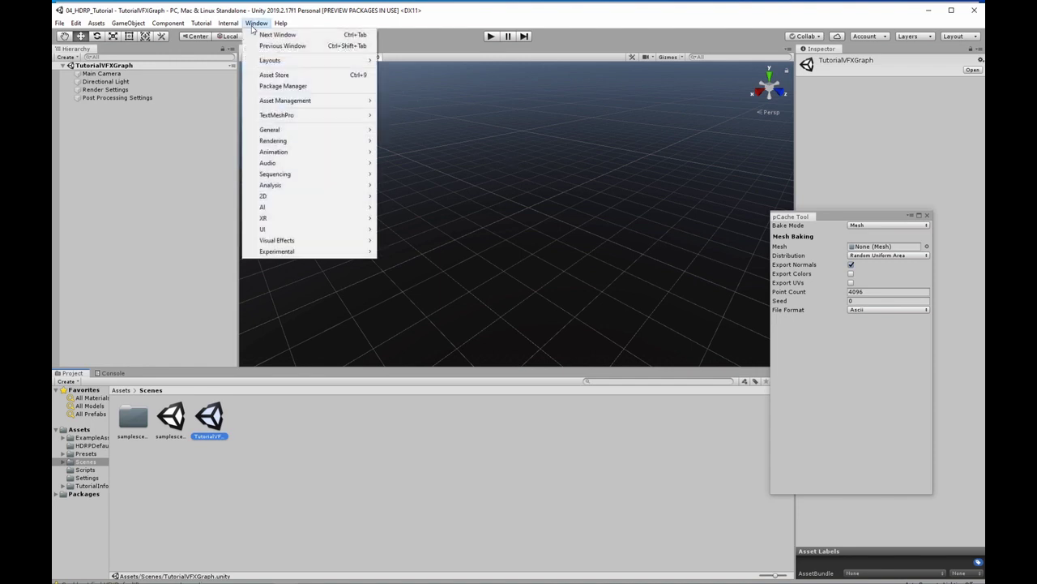
{"action": "left_click", "coordinate": [312, 87]}
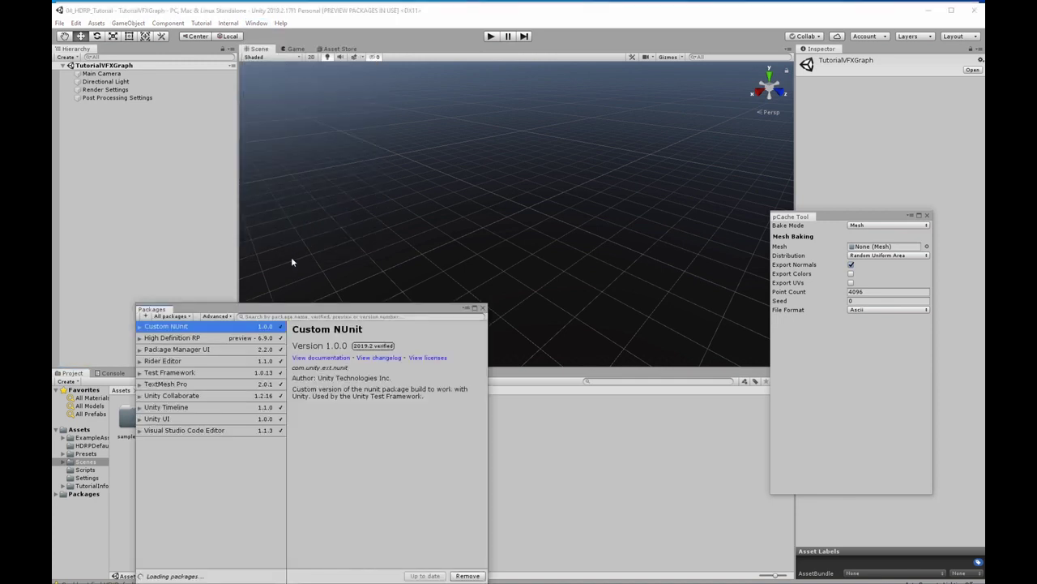
{"action": "mouse_move", "coordinate": [275, 312]}
{"action": "left_mouse_down"}
{"action": "mouse_move", "coordinate": [353, 230]}
{"action": "mouse_move", "coordinate": [399, 144]}
{"action": "left_mouse_up"}
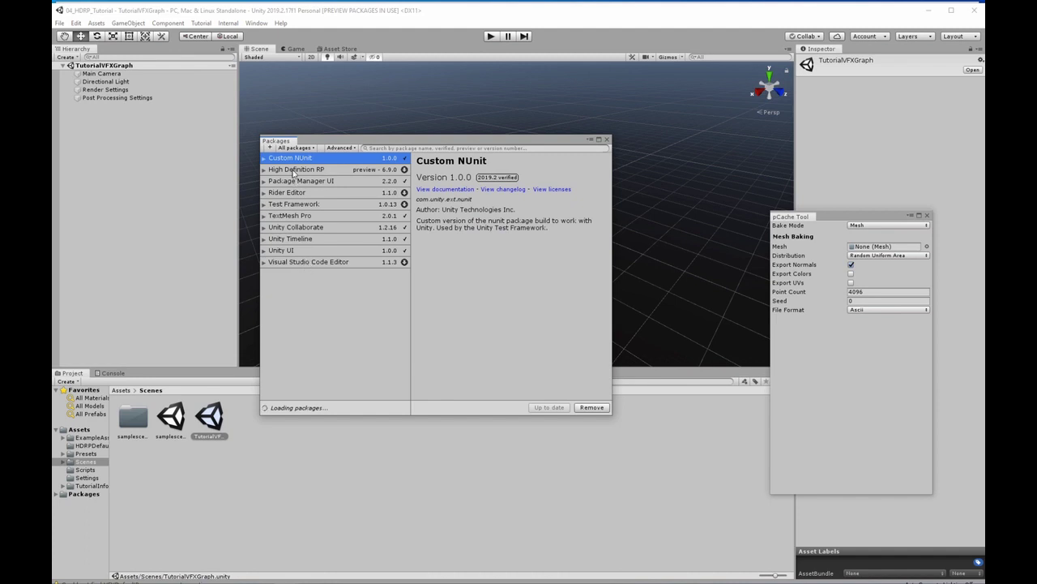
{"action": "left_click", "coordinate": [331, 174]}
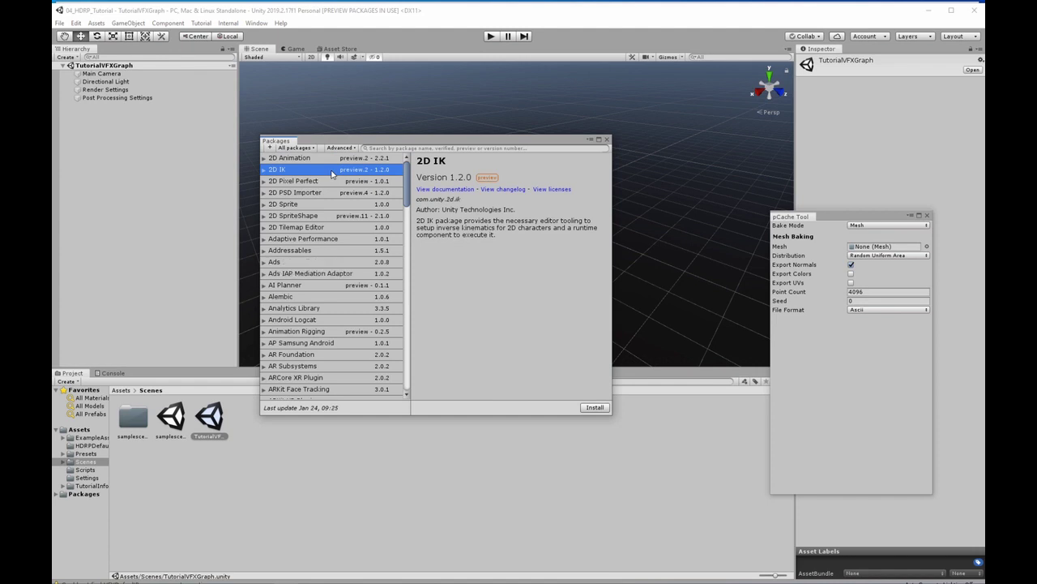
{"action": "scroll", "coordinate": [331, 175], "scroll_direction": "down", "scroll_amount": 2}
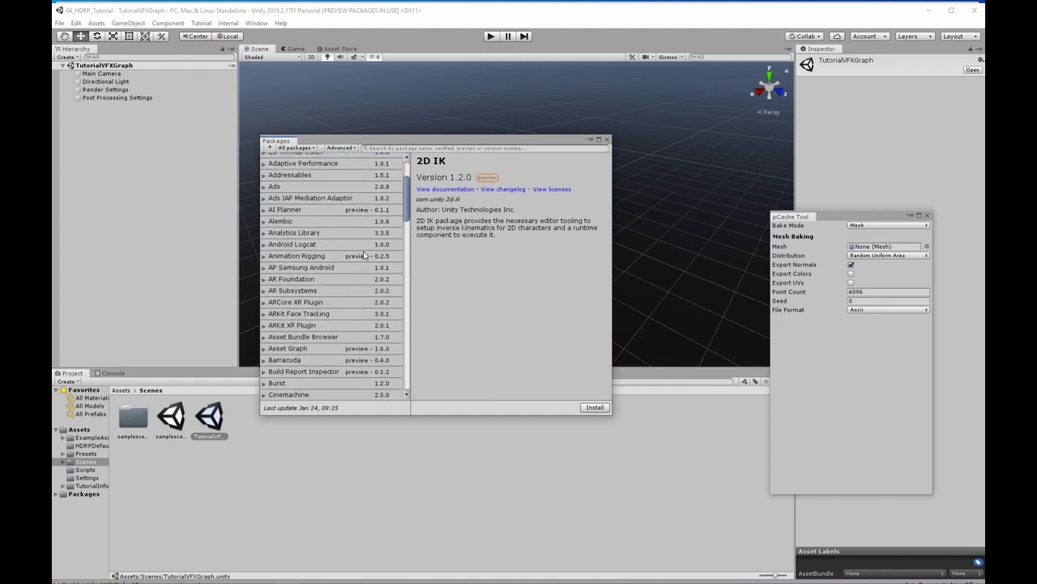
{"action": "scroll", "coordinate": [341, 210], "scroll_direction": "down", "scroll_amount": 1}
{"action": "scroll", "coordinate": [298, 167], "scroll_direction": "down", "scroll_amount": 1}
Filter to In Project packages and update High Definition RP to 6.9.2-preview.
{"action": "left_click", "coordinate": [297, 148]}
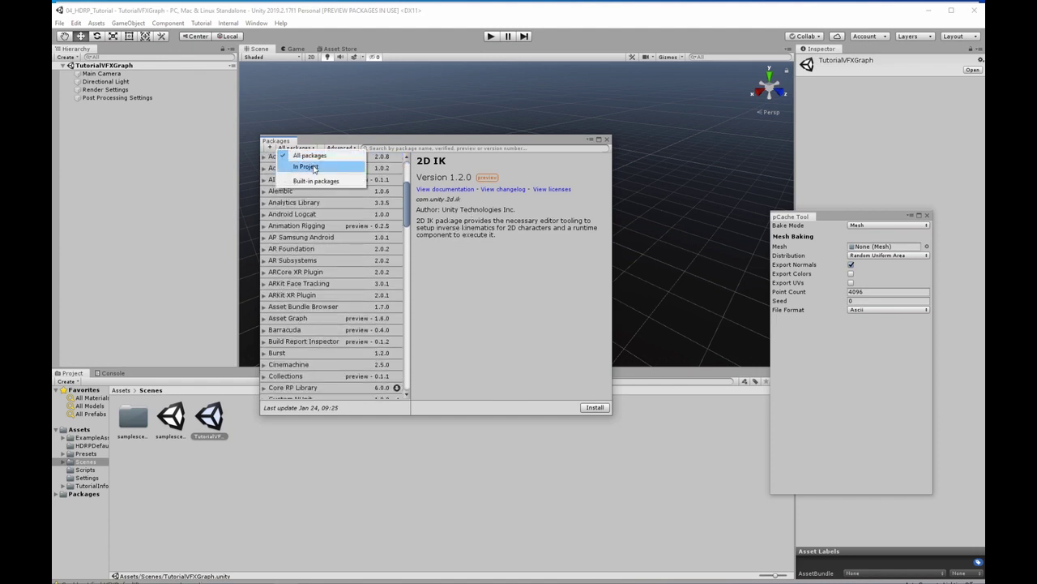
{"action": "left_click", "coordinate": [314, 167]}
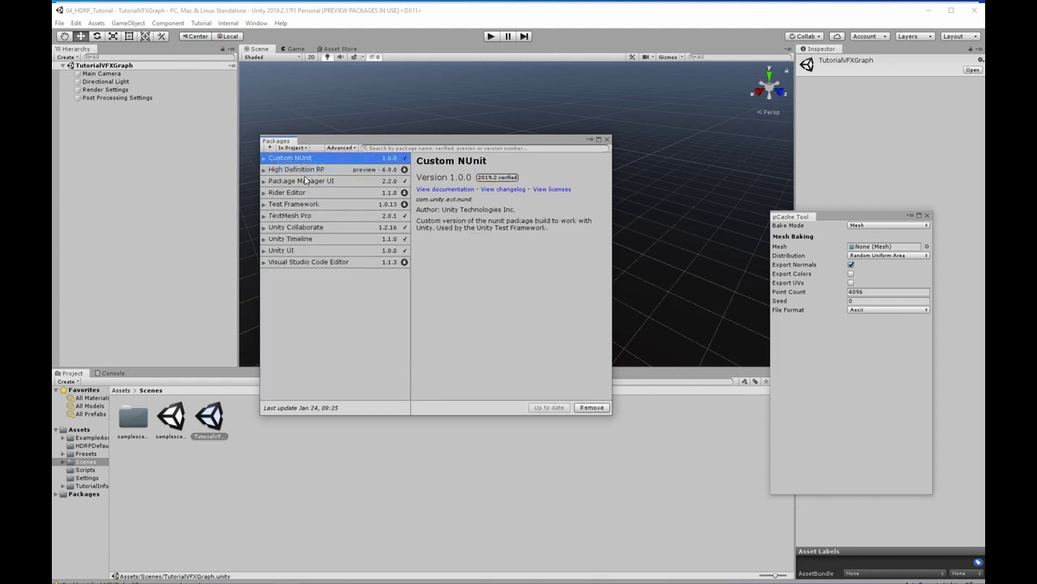
{"action": "left_click", "coordinate": [308, 170]}
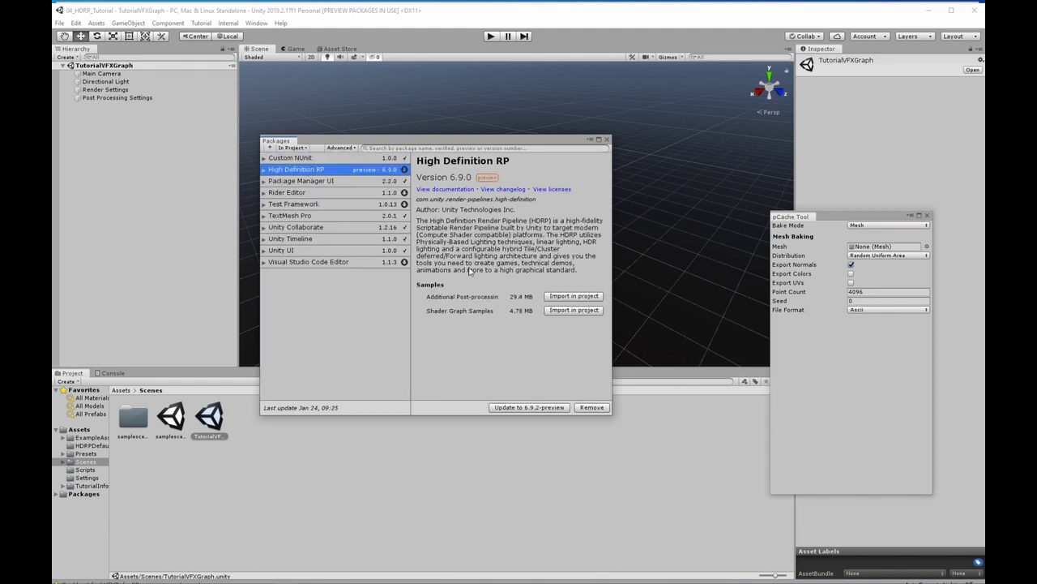
{"action": "left_click", "coordinate": [522, 408]}
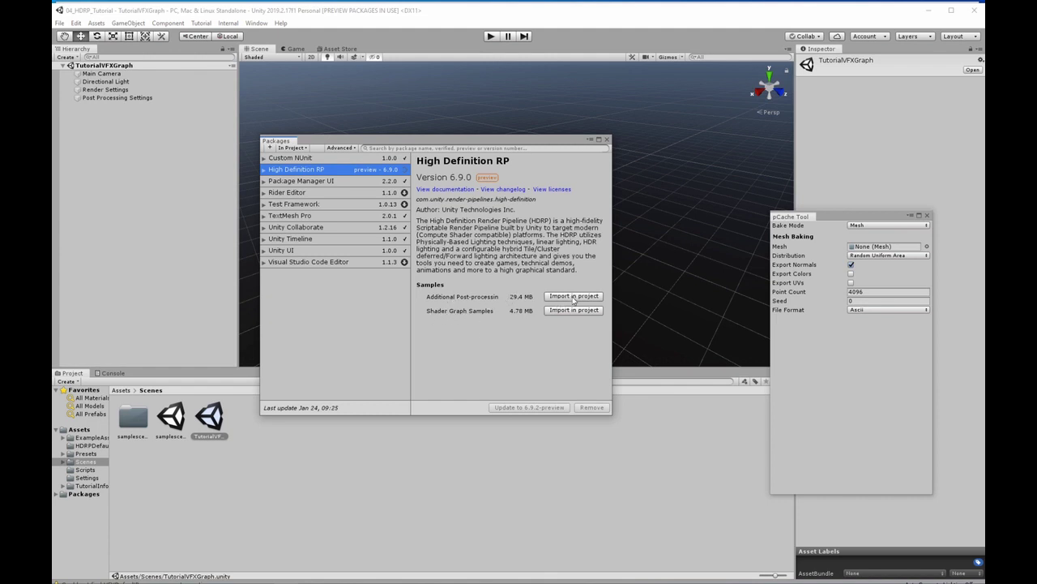
{"action": "left_click", "coordinate": [307, 183]}
{"action": "left_click", "coordinate": [296, 263]}
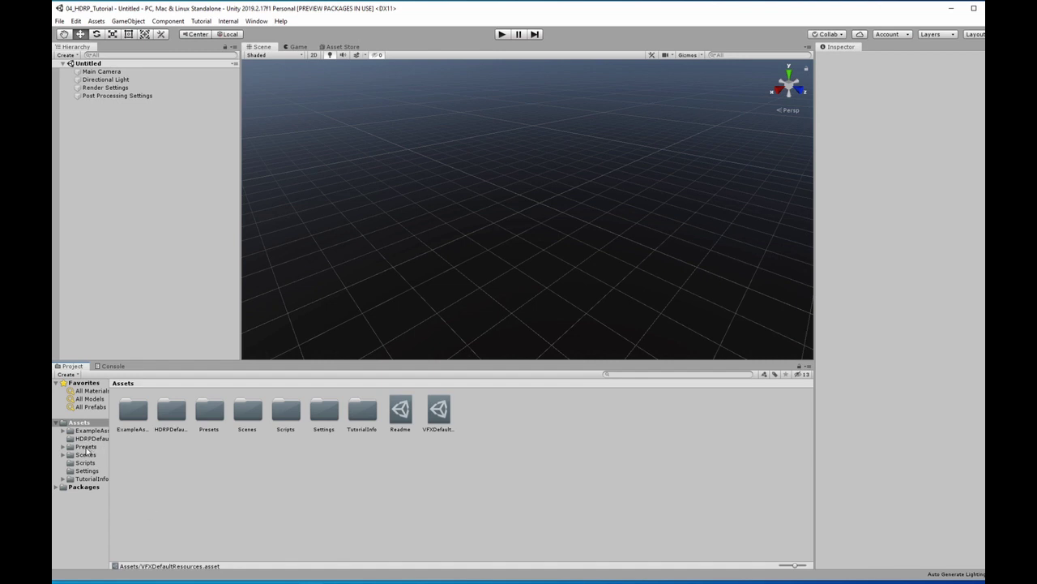
Create a Visual Effect Graph named Rasengan in the Scenes folder and select it.
{"action": "left_click", "coordinate": [86, 454]}
{"action": "left_click", "coordinate": [207, 418]}
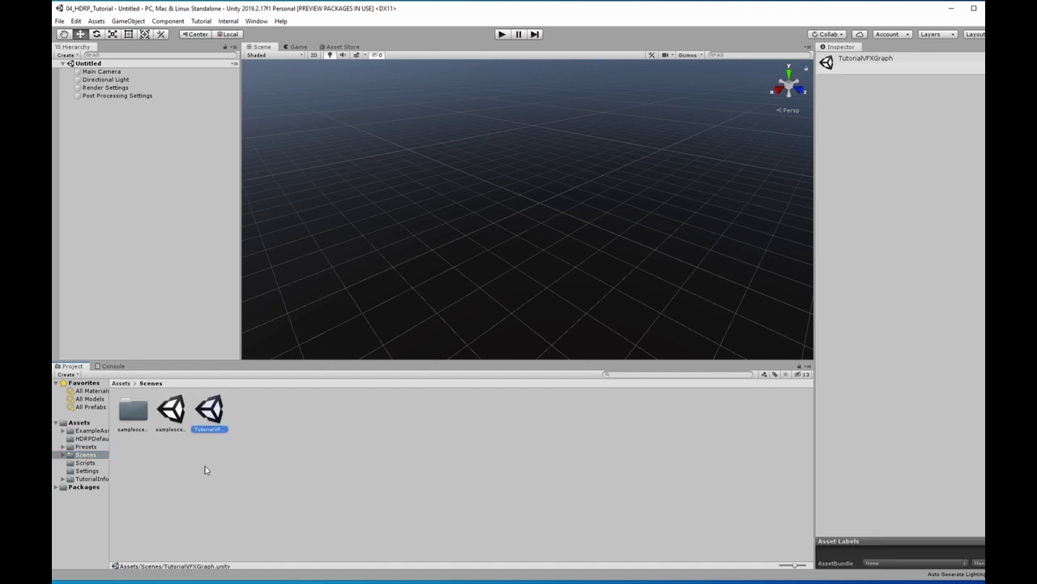
{"action": "left_click", "coordinate": [128, 175]}
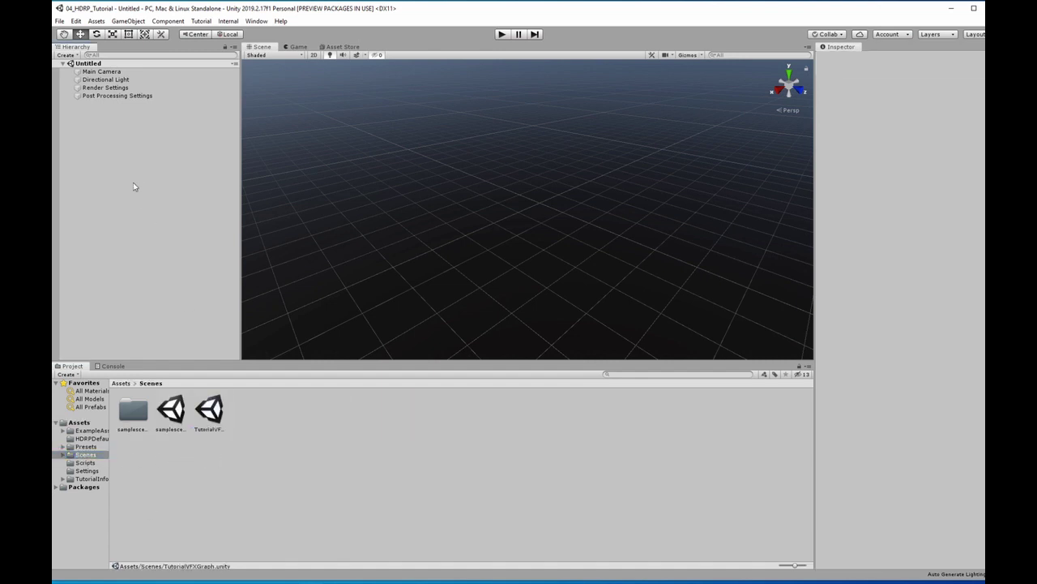
{"action": "right_click", "coordinate": [284, 421]}
{"action": "mouse_move", "coordinate": [355, 183]}
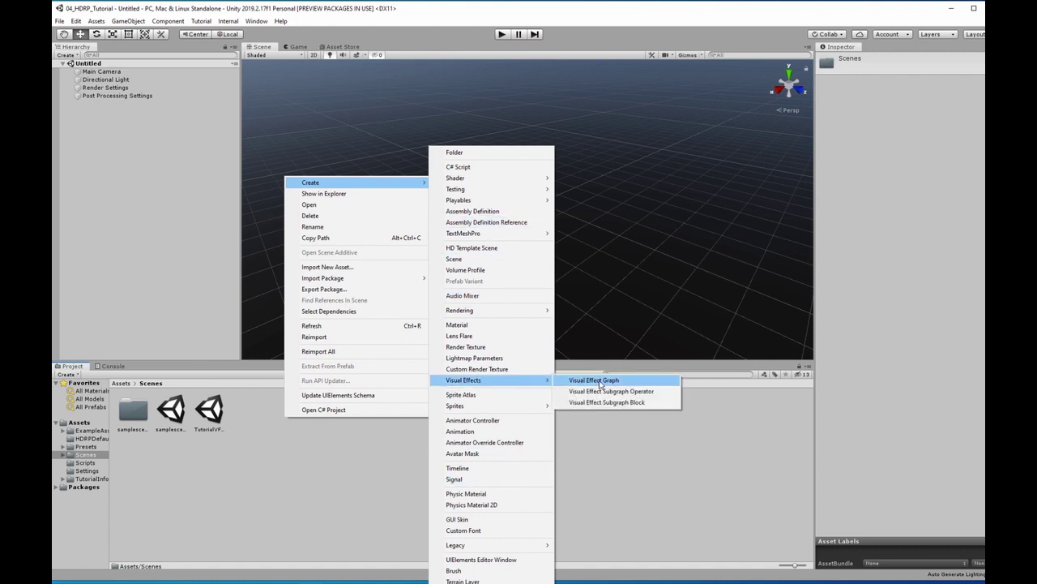
{"action": "left_click", "coordinate": [600, 379]}
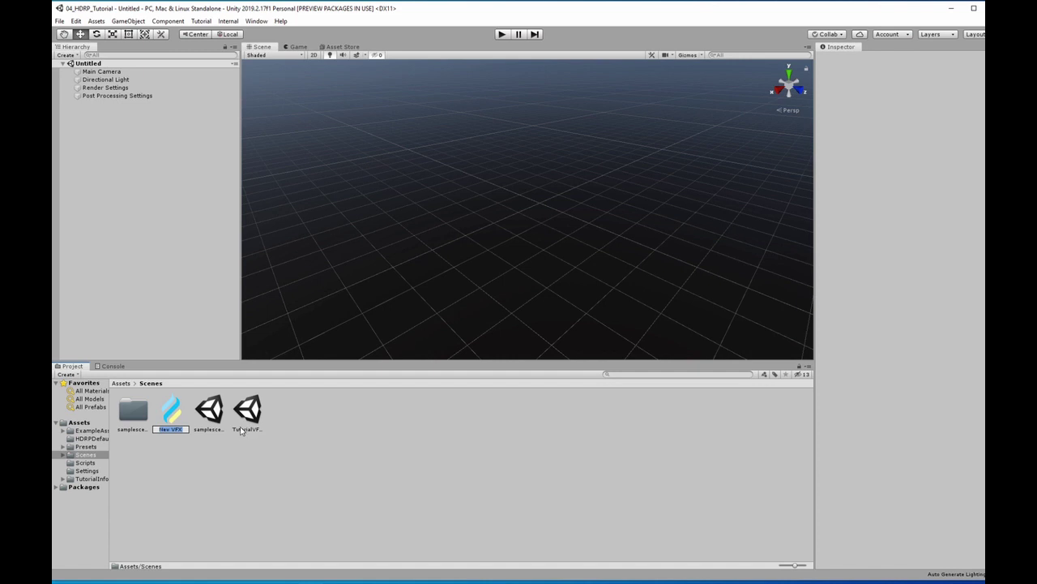
{"action": "type", "text": "R"}
{"action": "type", "text": "asengan"}
{"action": "key", "text": "Return"}
{"action": "left_click", "coordinate": [183, 410]}
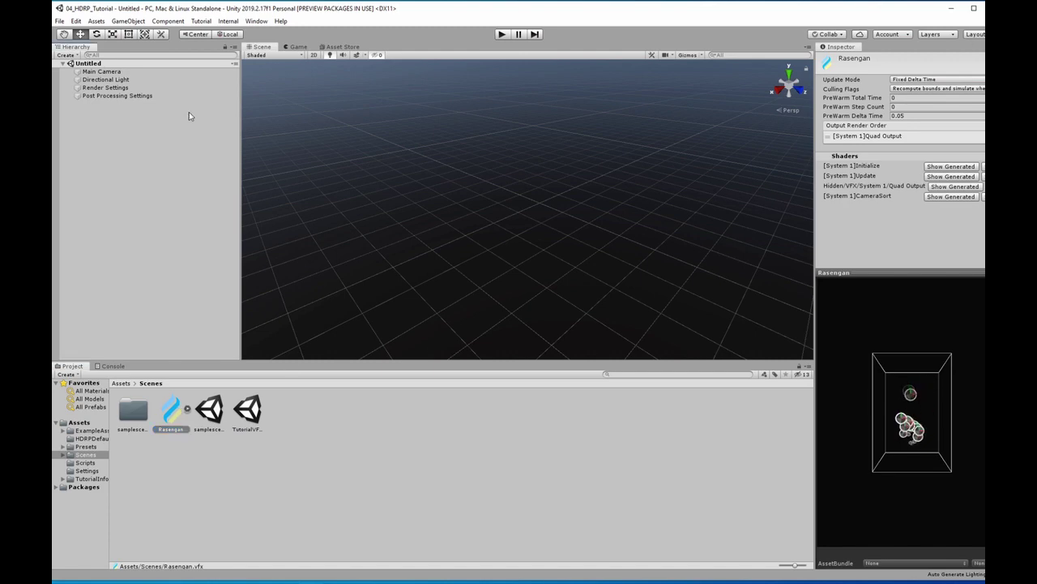
Drop Rasengan into the scene and orbit until the horizon and sky show.
{"action": "left_click_drag", "start_coordinate": [189, 116], "coordinate": [187, 113]}
{"action": "scroll", "coordinate": [565, 163], "scroll_direction": "up", "scroll_amount": 3}
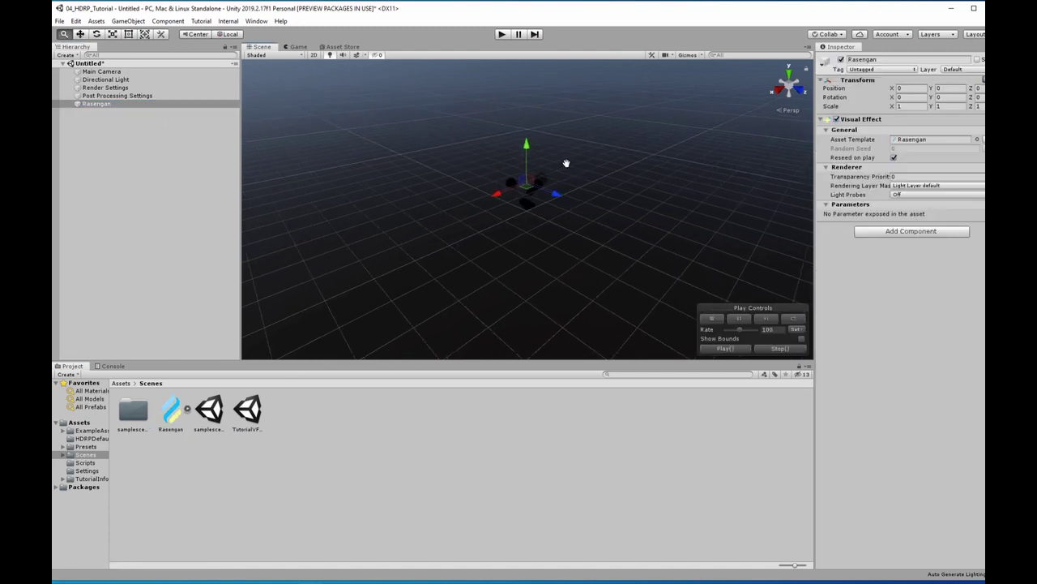
{"action": "left_click_drag", "start_coordinate": [566, 163], "coordinate": [386, 88]}
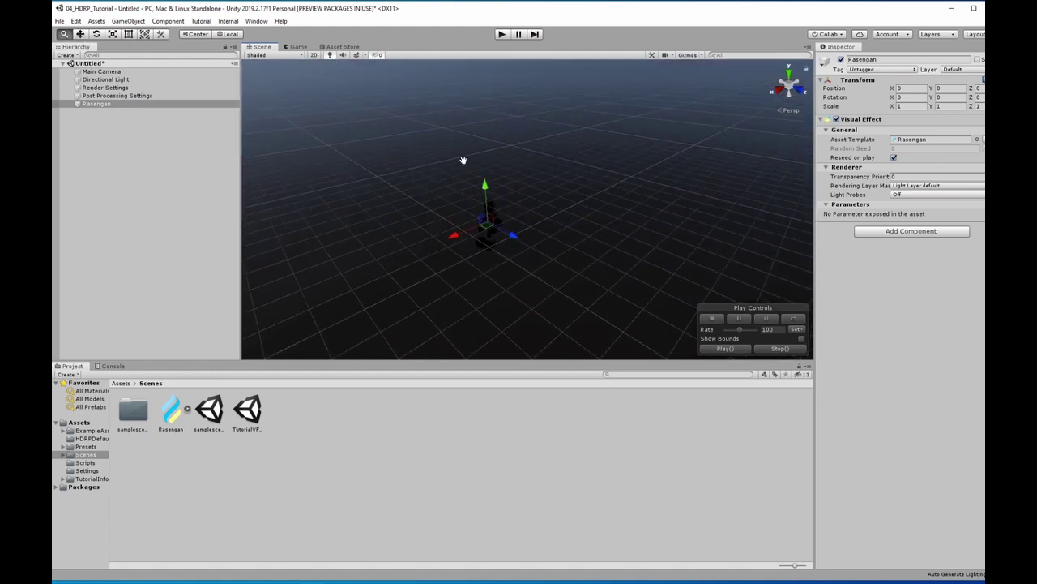
{"action": "left_click_drag", "start_coordinate": [480, 224], "coordinate": [485, 205], "text": "alt"}
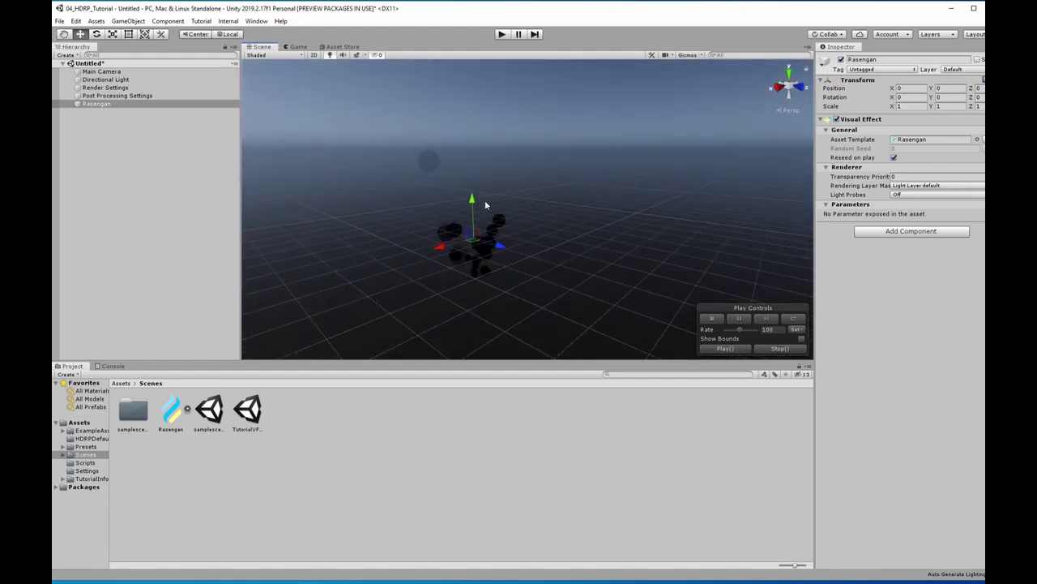
{"action": "double_click", "coordinate": [170, 410]}
Dock the Rasengan graph editor to the right of the Scene view.
{"action": "mouse_move", "coordinate": [372, 174]}
{"action": "left_mouse_down"}
{"action": "mouse_move", "coordinate": [498, 177]}
{"action": "mouse_move", "coordinate": [474, 177]}
{"action": "left_mouse_up"}
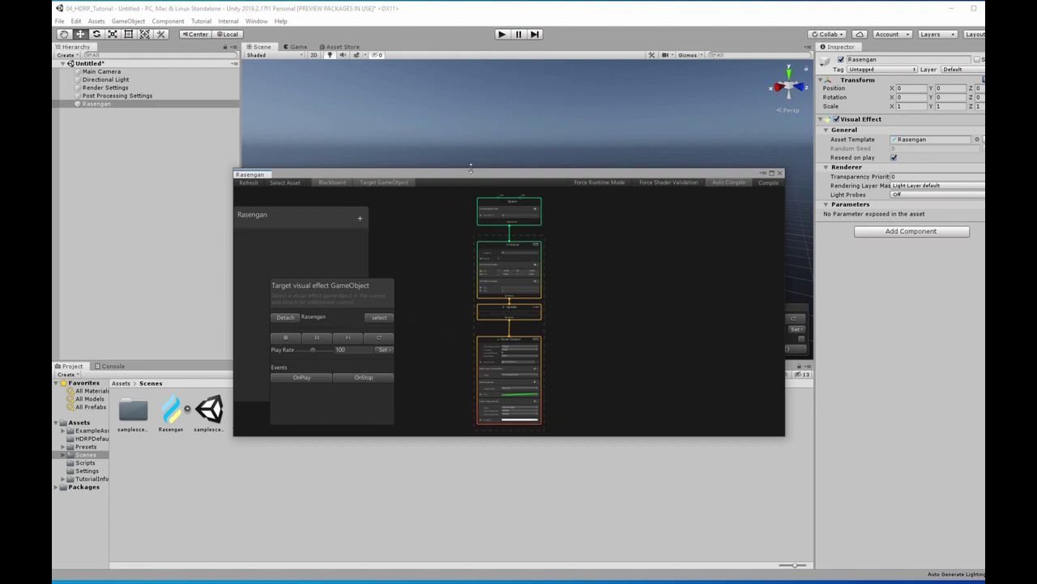
{"action": "mouse_move", "coordinate": [261, 175]}
{"action": "left_mouse_down"}
{"action": "mouse_move", "coordinate": [343, 150]}
{"action": "mouse_move", "coordinate": [710, 243]}
{"action": "mouse_move", "coordinate": [770, 94]}
{"action": "mouse_move", "coordinate": [781, 105]}
{"action": "mouse_move", "coordinate": [714, 121]}
{"action": "left_mouse_up"}
{"action": "left_click_drag", "start_coordinate": [775, 77], "coordinate": [761, 57]}
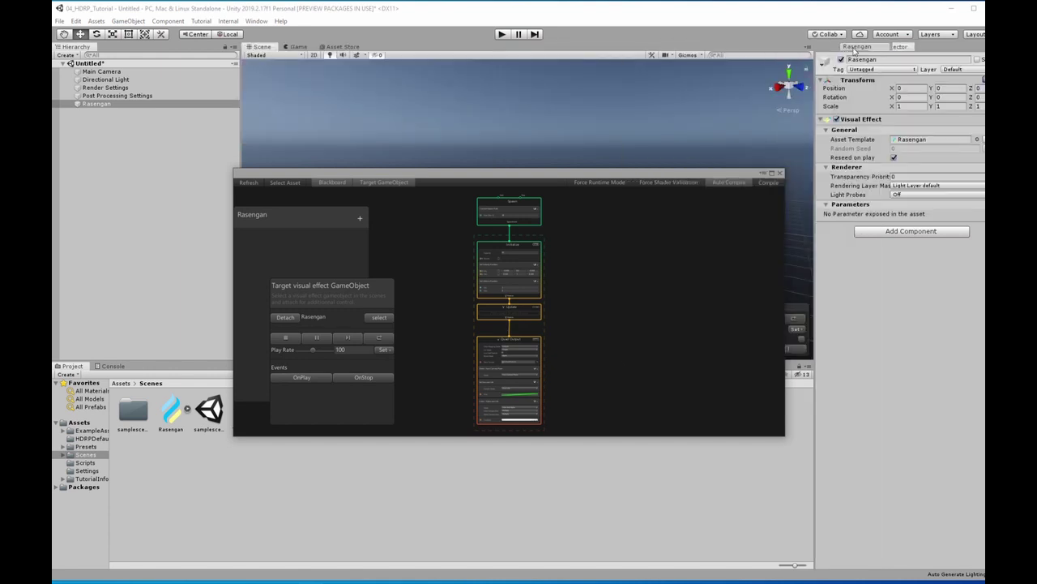
{"action": "left_click_drag", "start_coordinate": [761, 56], "coordinate": [818, 49]}
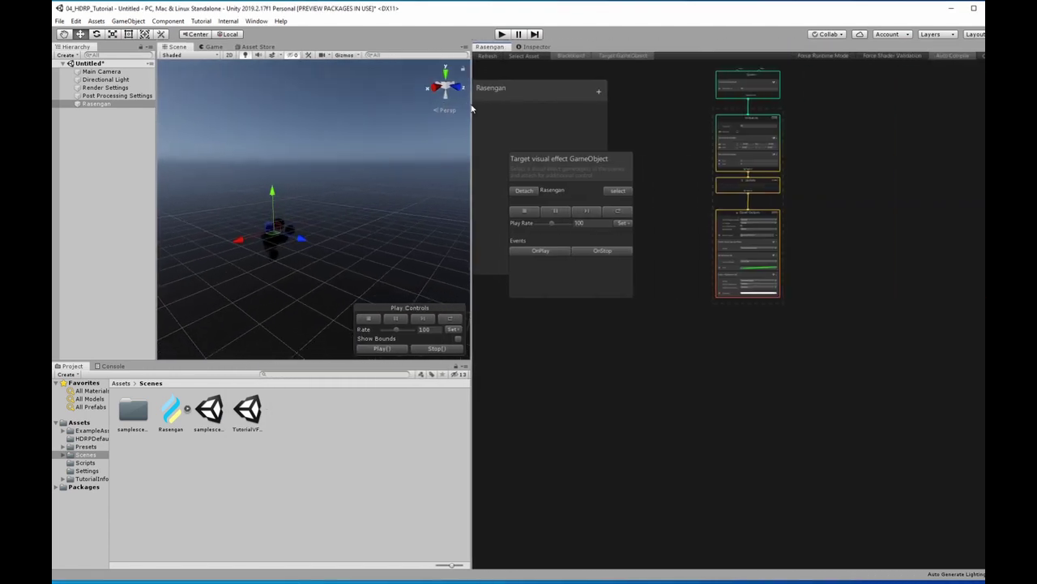
Move the Inspector beside the Hierarchy and shift the Blackboard down off the nodes.
{"action": "left_click_drag", "start_coordinate": [776, 162], "coordinate": [452, 162]}
{"action": "mouse_move", "coordinate": [516, 46]}
{"action": "left_mouse_down"}
{"action": "mouse_move", "coordinate": [269, 55]}
{"action": "mouse_move", "coordinate": [121, 47]}
{"action": "left_mouse_up"}
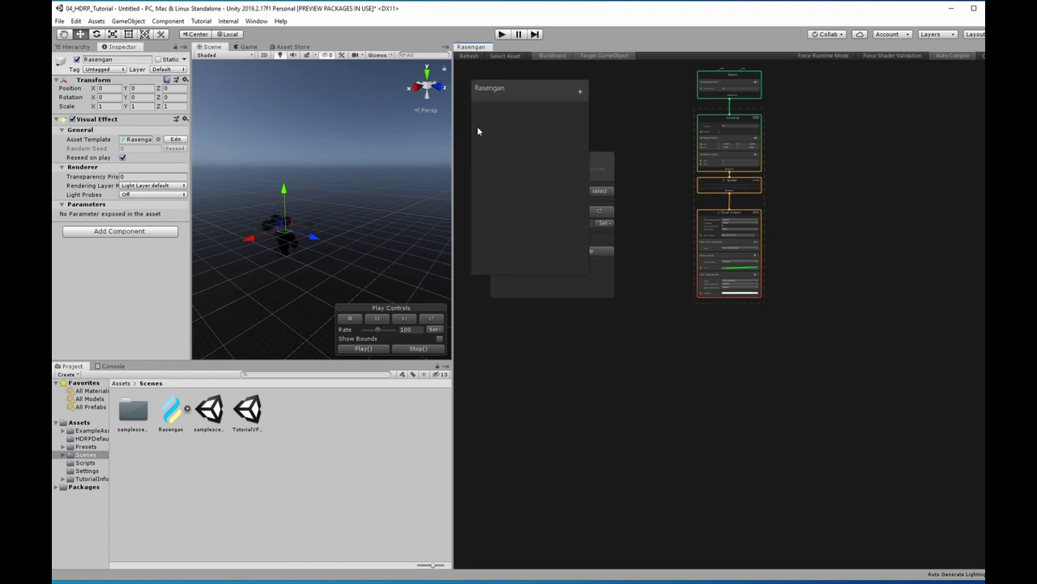
{"action": "mouse_move", "coordinate": [495, 96]}
{"action": "left_mouse_down"}
{"action": "mouse_move", "coordinate": [520, 364]}
{"action": "mouse_move", "coordinate": [510, 324]}
{"action": "left_mouse_up"}
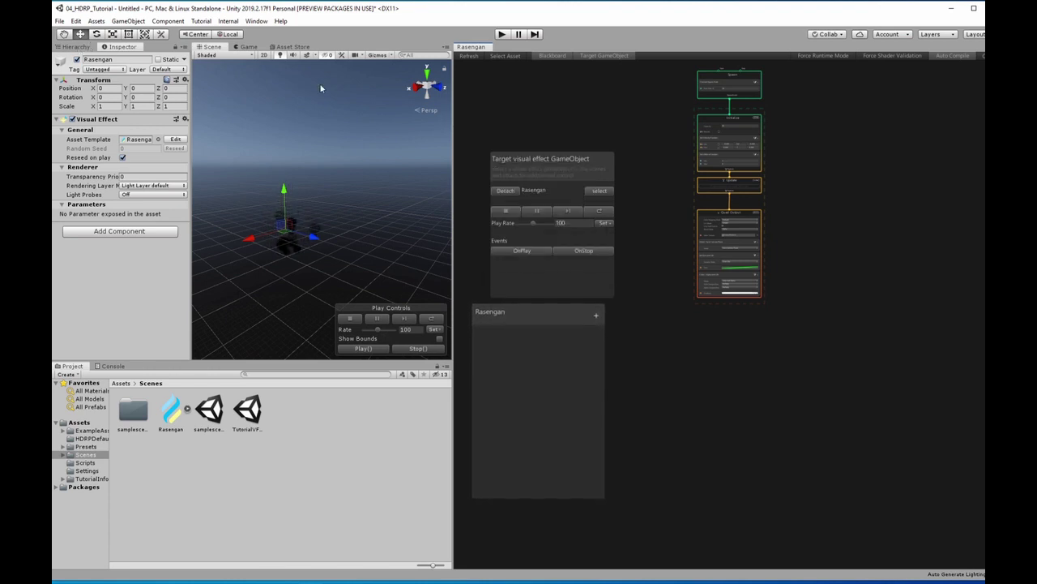
{"action": "scroll", "coordinate": [721, 89], "scroll_direction": "up", "scroll_amount": 2}
{"action": "scroll", "coordinate": [721, 89], "scroll_direction": "up", "scroll_amount": 2}
{"action": "scroll", "coordinate": [713, 97], "scroll_direction": "up", "scroll_amount": 3}
{"action": "scroll", "coordinate": [677, 158], "scroll_direction": "down", "scroll_amount": 5}
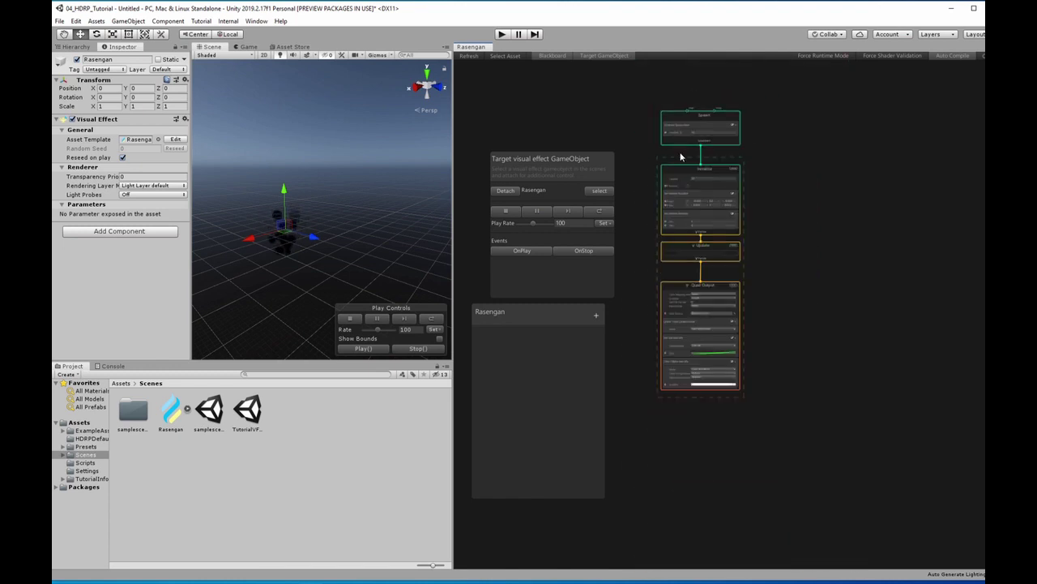
{"action": "left_click_drag", "start_coordinate": [774, 103], "coordinate": [642, 418]}
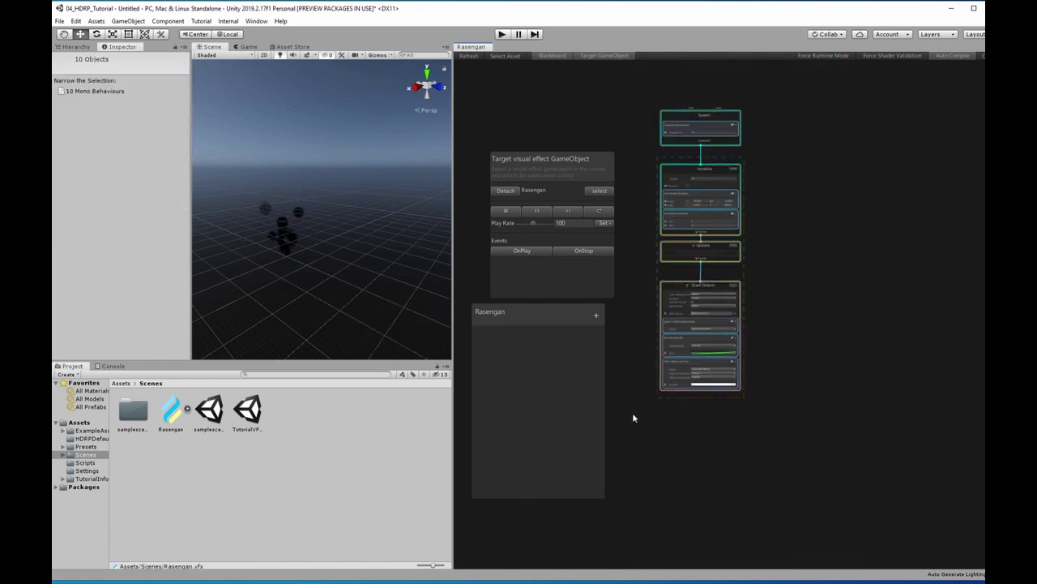
Delete all existing graph nodes and add a Simple Swarm Particle System.
{"action": "key", "text": "Delete"}
{"action": "right_click", "coordinate": [718, 177]}
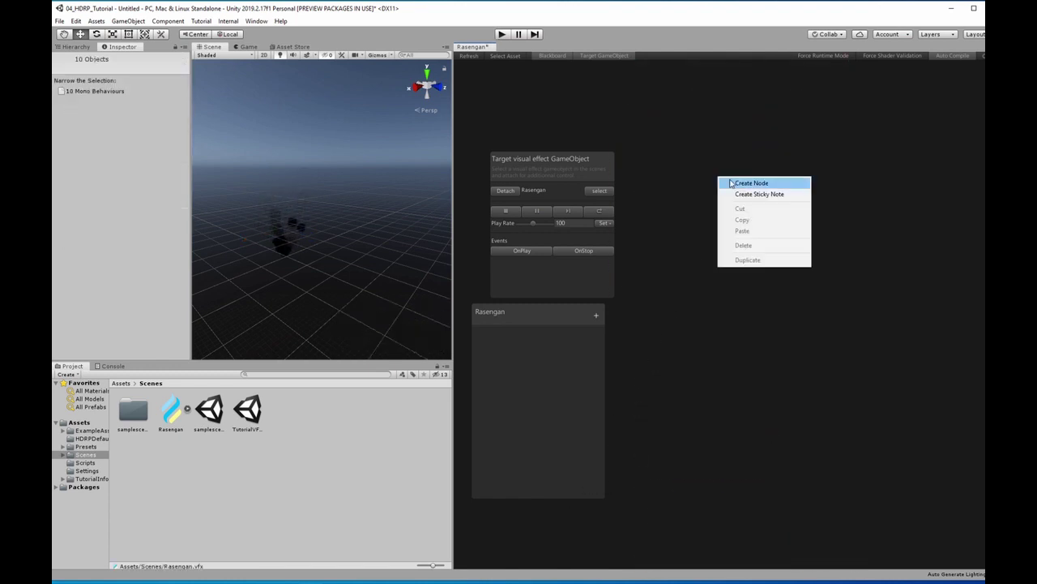
{"action": "left_click", "coordinate": [739, 184]}
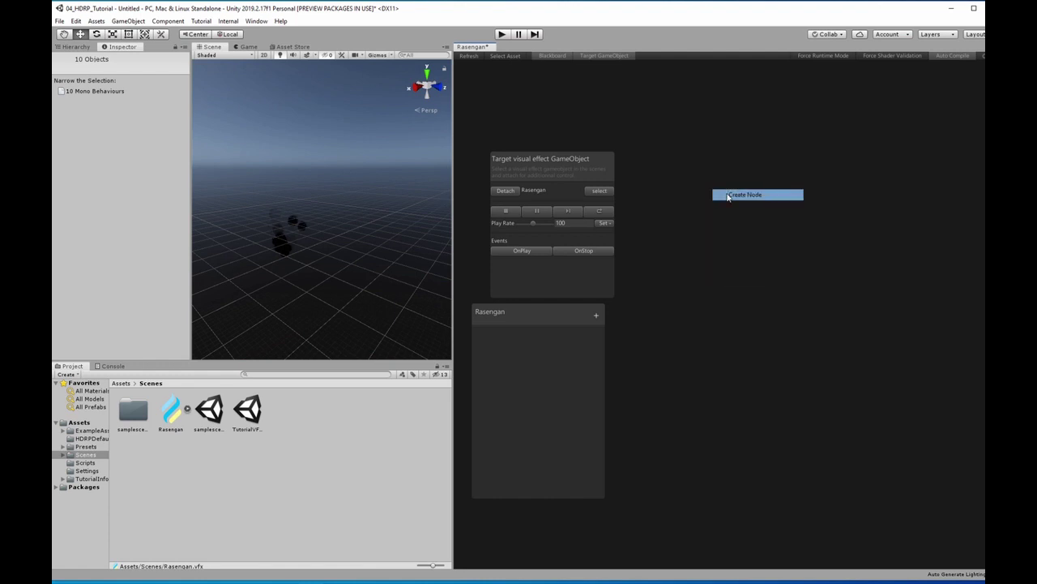
{"action": "left_click", "coordinate": [686, 233]}
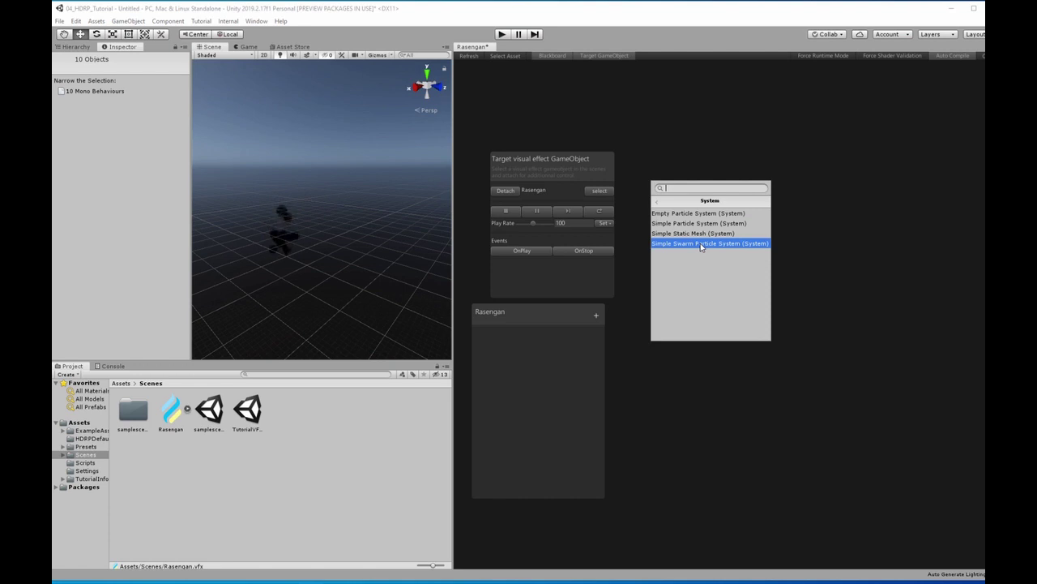
{"action": "left_click", "coordinate": [701, 245]}
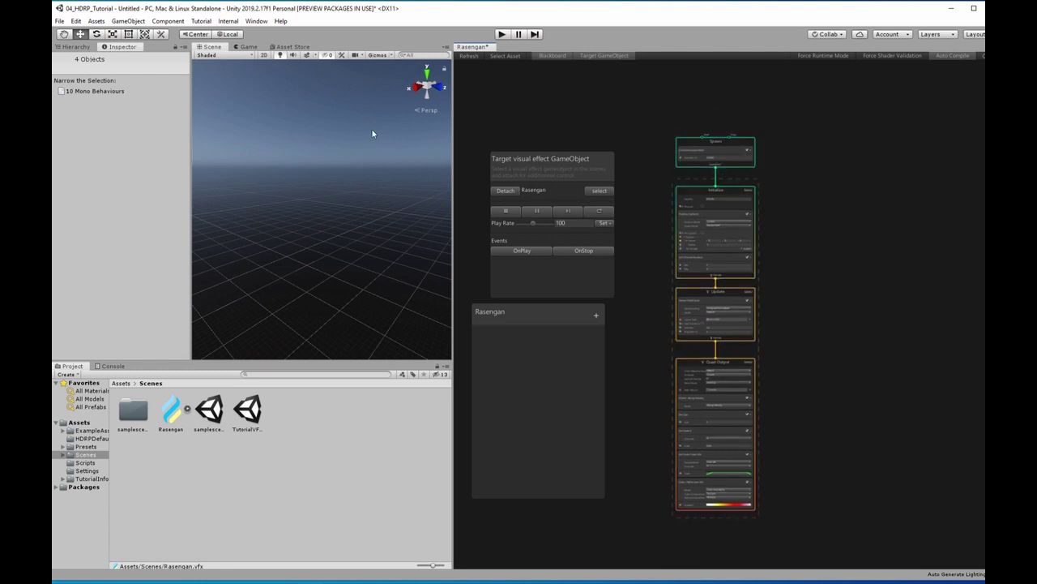
Turn on scene effect rendering and view the Rasengan particle ball from a new angle.
{"action": "left_click", "coordinate": [72, 47]}
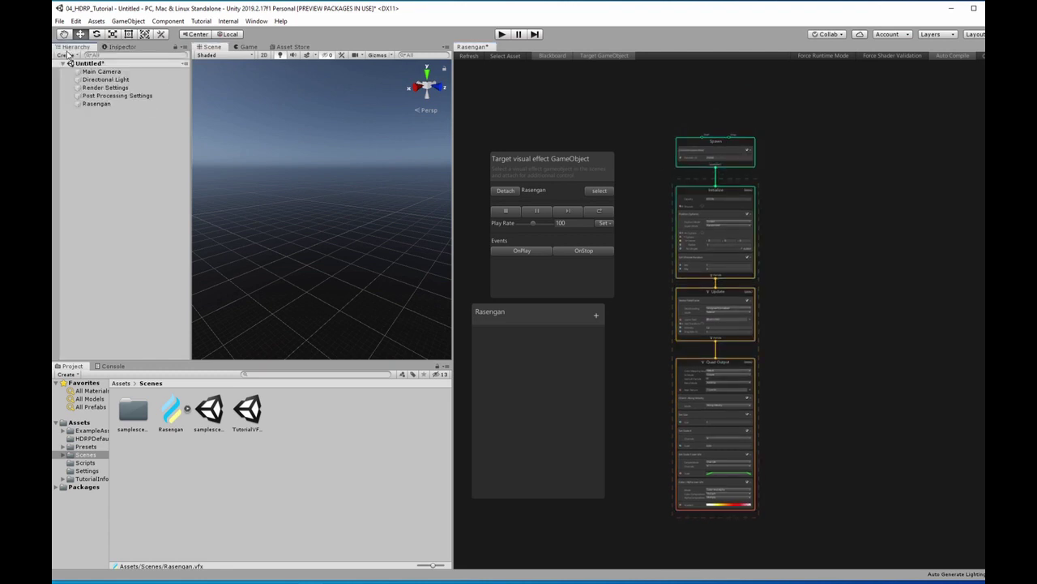
{"action": "left_click", "coordinate": [95, 104]}
{"action": "middle_click_drag", "start_coordinate": [327, 266], "coordinate": [345, 255]}
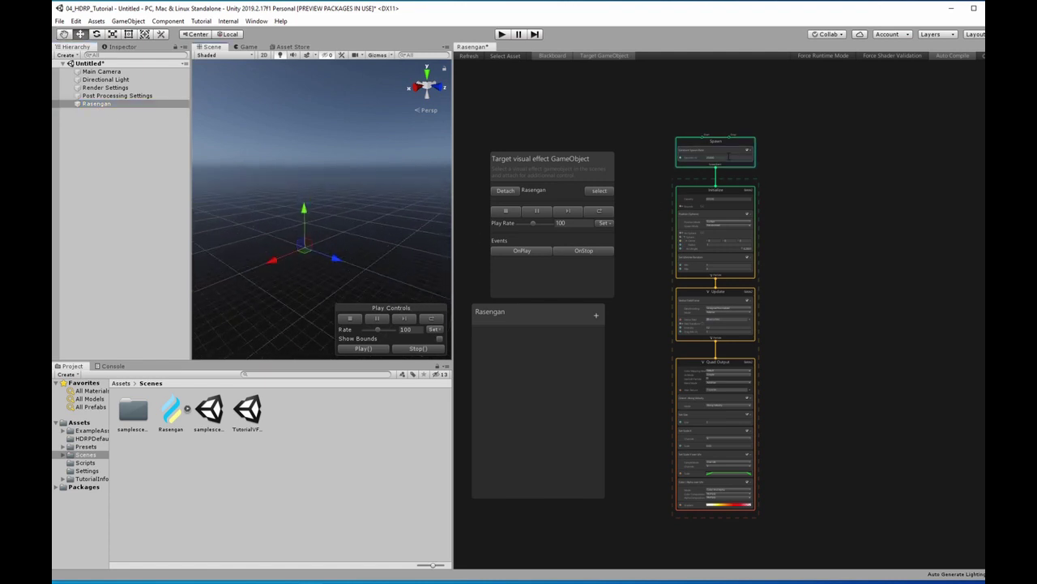
{"action": "left_click", "coordinate": [708, 145]}
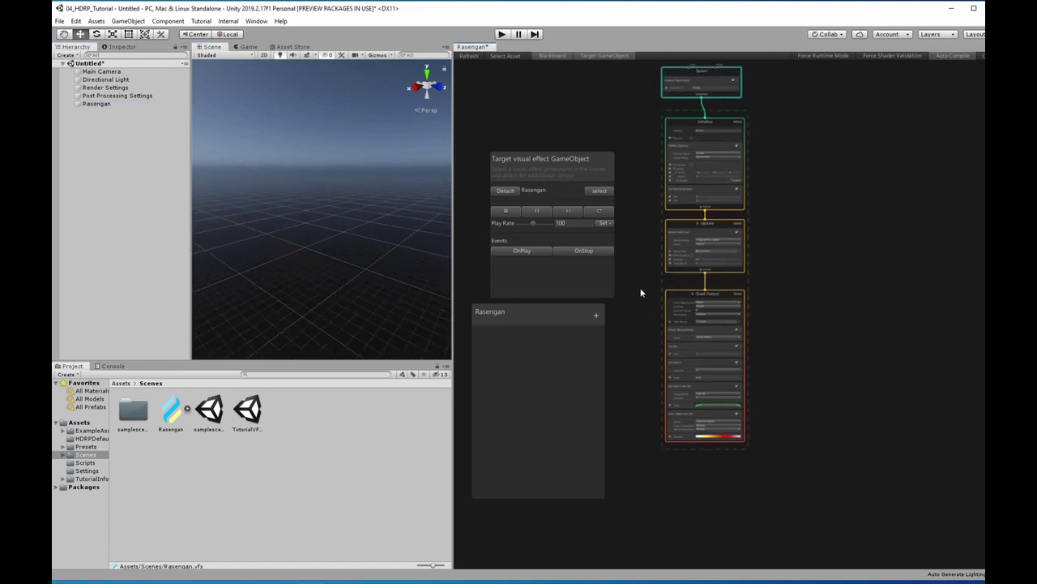
{"action": "left_click", "coordinate": [280, 55]}
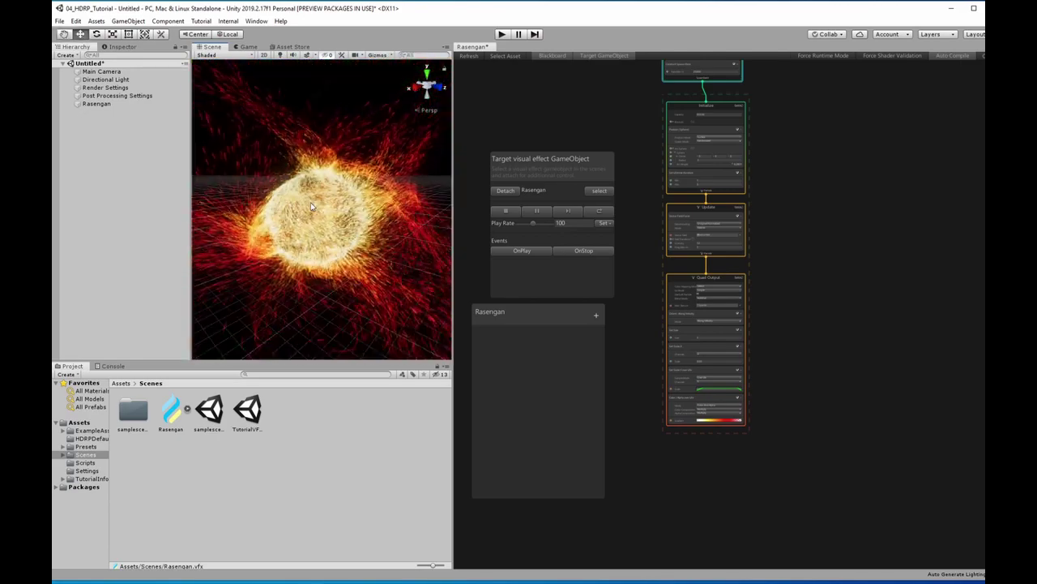
{"action": "left_click_drag", "start_coordinate": [311, 205], "coordinate": [319, 178], "text": "alt"}
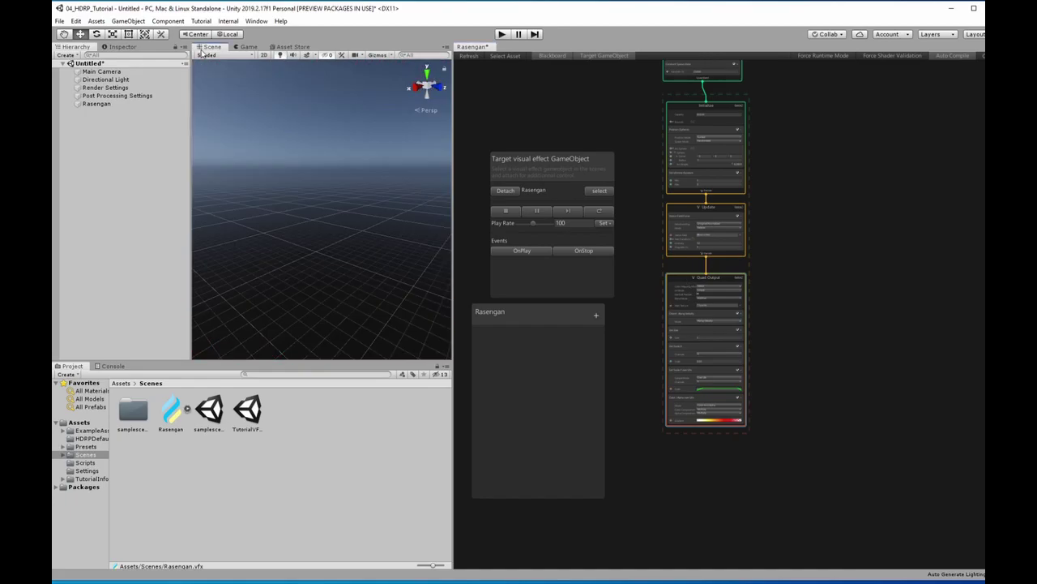
{"action": "left_click", "coordinate": [123, 47]}
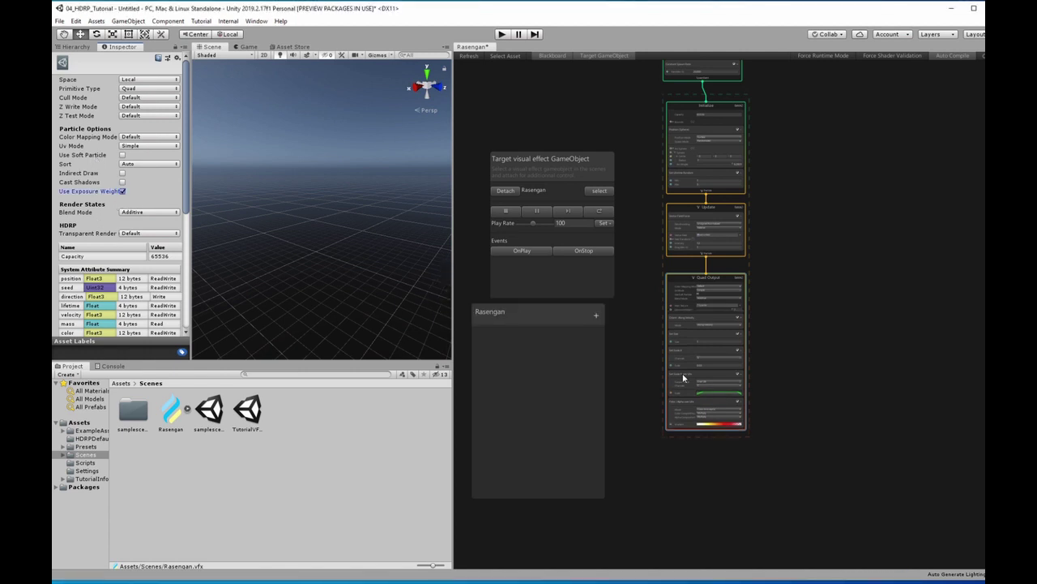
Frame the Quad Output node and drop its Exposure Weight to about 0.43.
{"action": "scroll", "coordinate": [684, 378], "scroll_direction": "up", "scroll_amount": 3}
{"action": "key", "text": "f"}
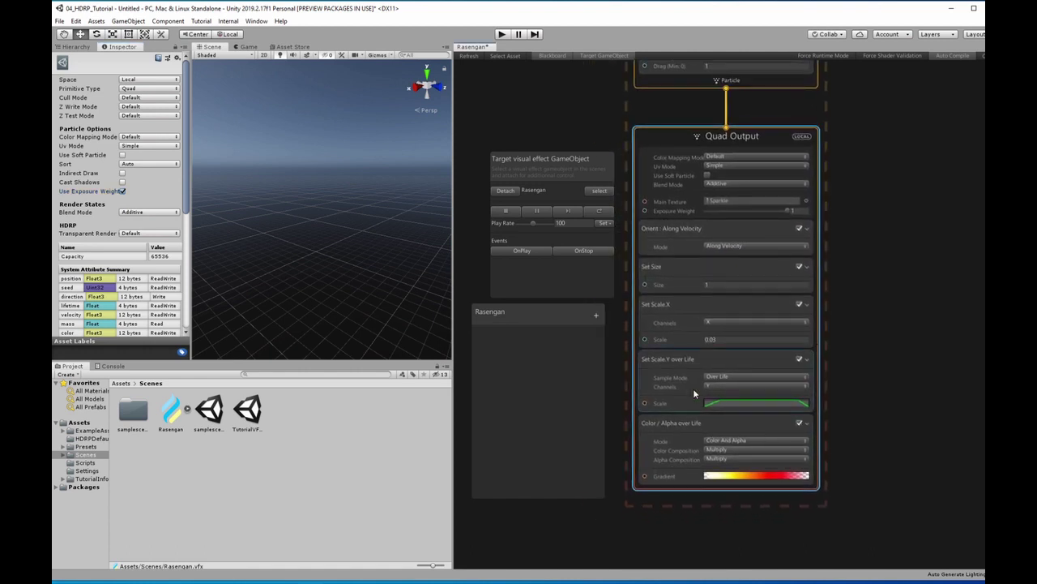
{"action": "scroll", "coordinate": [785, 213], "scroll_direction": "up", "scroll_amount": 3}
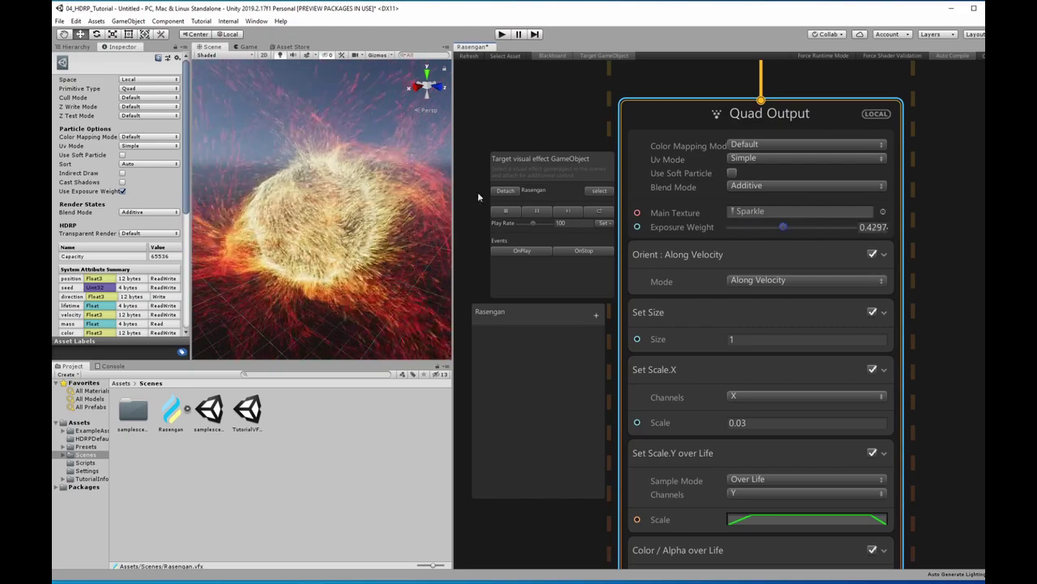
{"action": "left_click", "coordinate": [81, 48]}
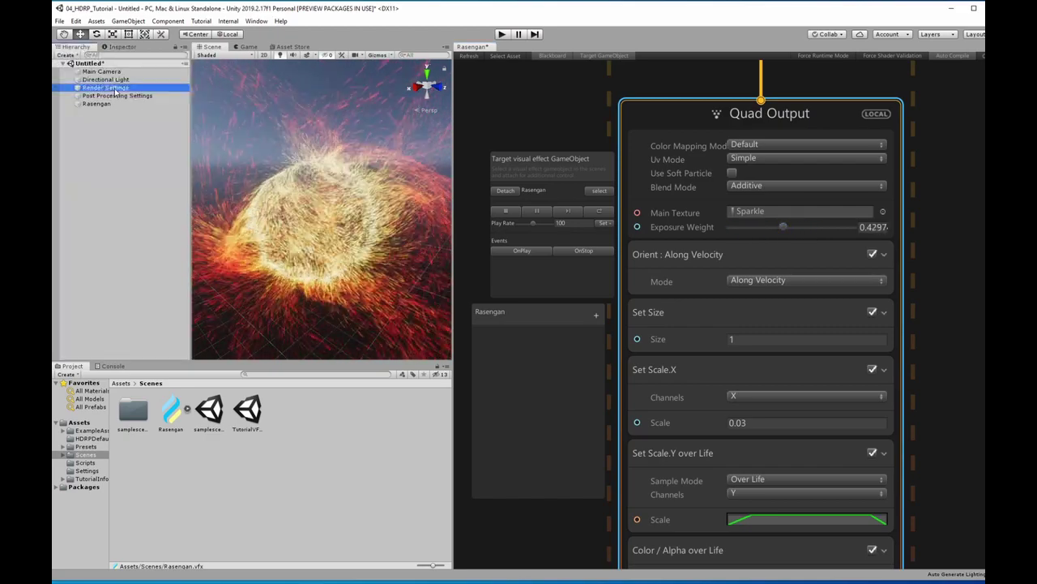
Set Post Processing Settings' Fixed Exposure to 14.
{"action": "left_click", "coordinate": [122, 47]}
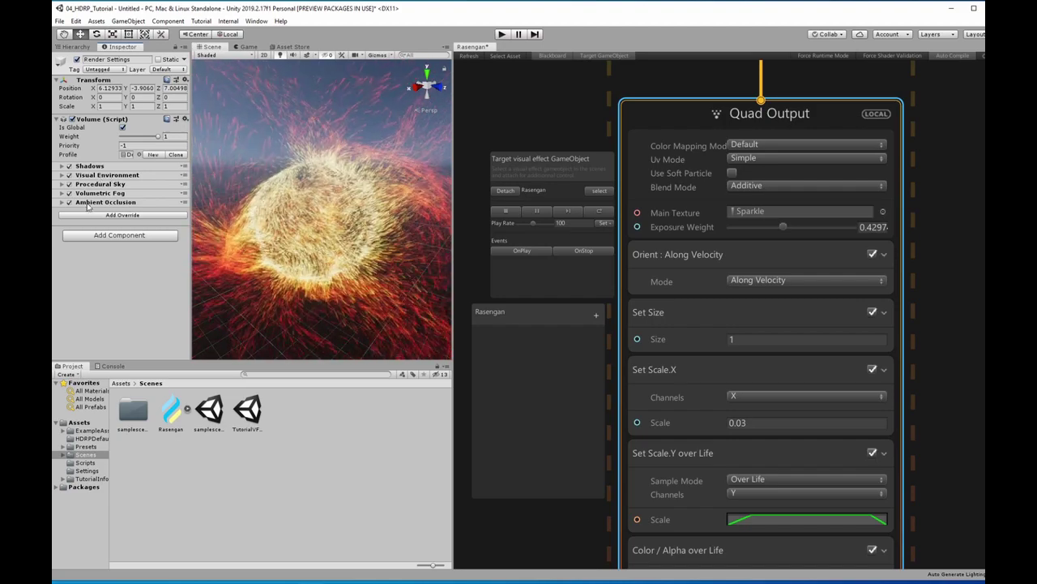
{"action": "left_click", "coordinate": [75, 47]}
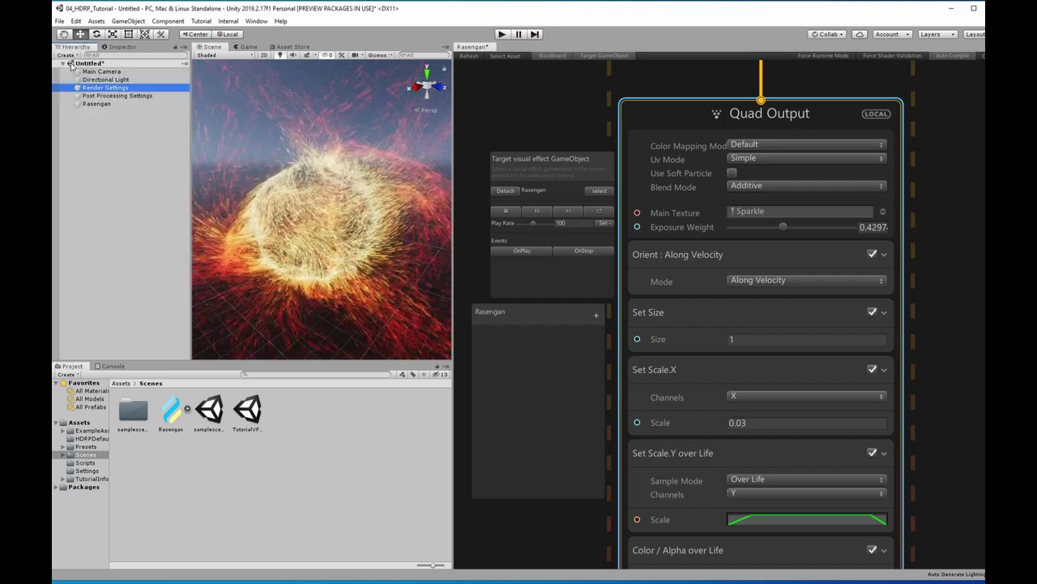
{"action": "left_click", "coordinate": [114, 96]}
{"action": "left_click", "coordinate": [122, 46]}
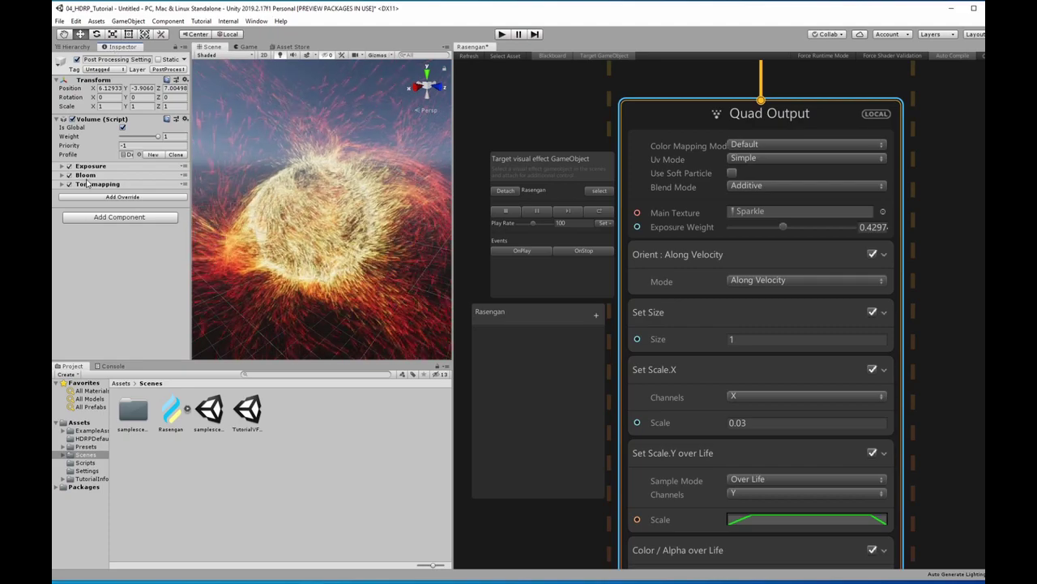
{"action": "key", "text": "Return"}
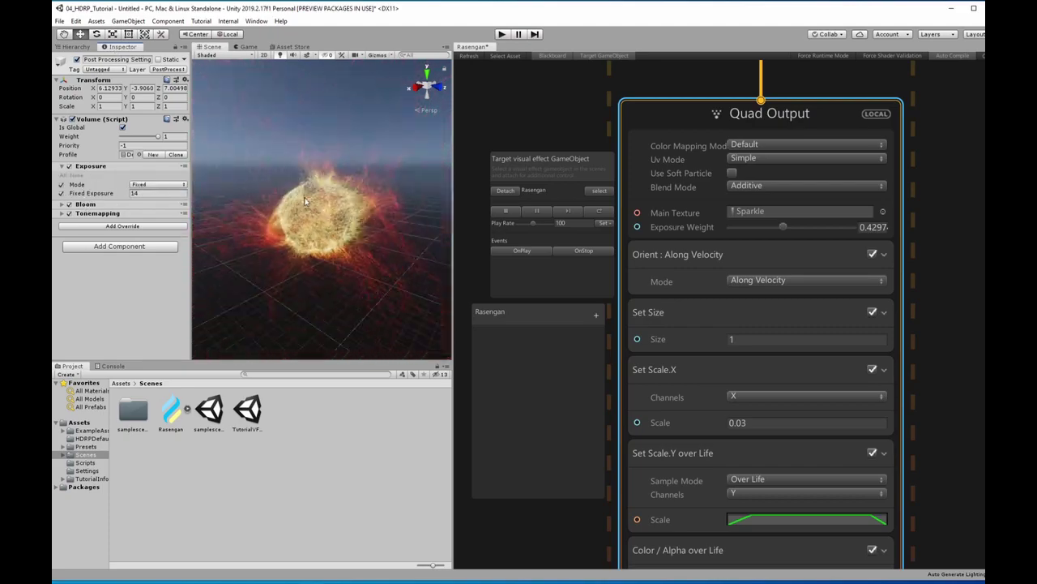
Adjust the Quad Output Exposure Weight to about 0.45.
{"action": "left_click", "coordinate": [361, 106]}
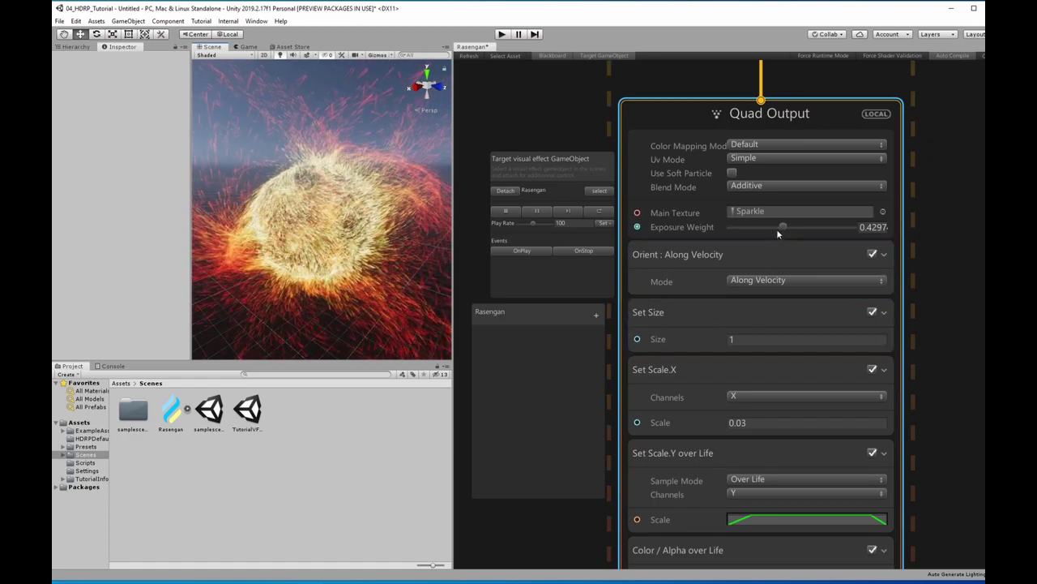
{"action": "mouse_move", "coordinate": [776, 228]}
{"action": "left_mouse_down"}
{"action": "mouse_move", "coordinate": [724, 237]}
{"action": "mouse_move", "coordinate": [785, 229]}
{"action": "left_mouse_up"}
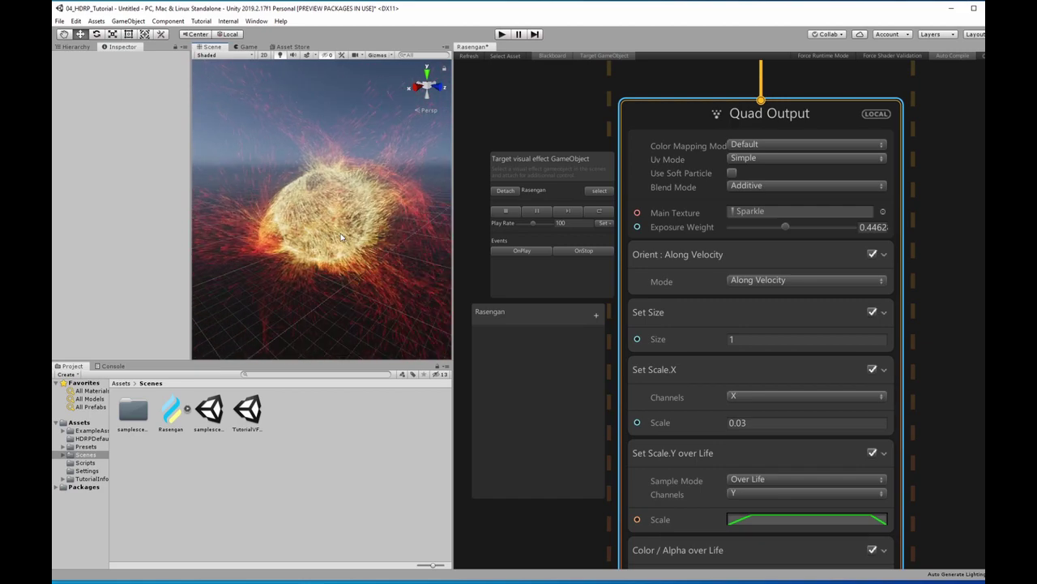
{"action": "scroll", "coordinate": [685, 186], "scroll_direction": "down", "scroll_amount": 5}
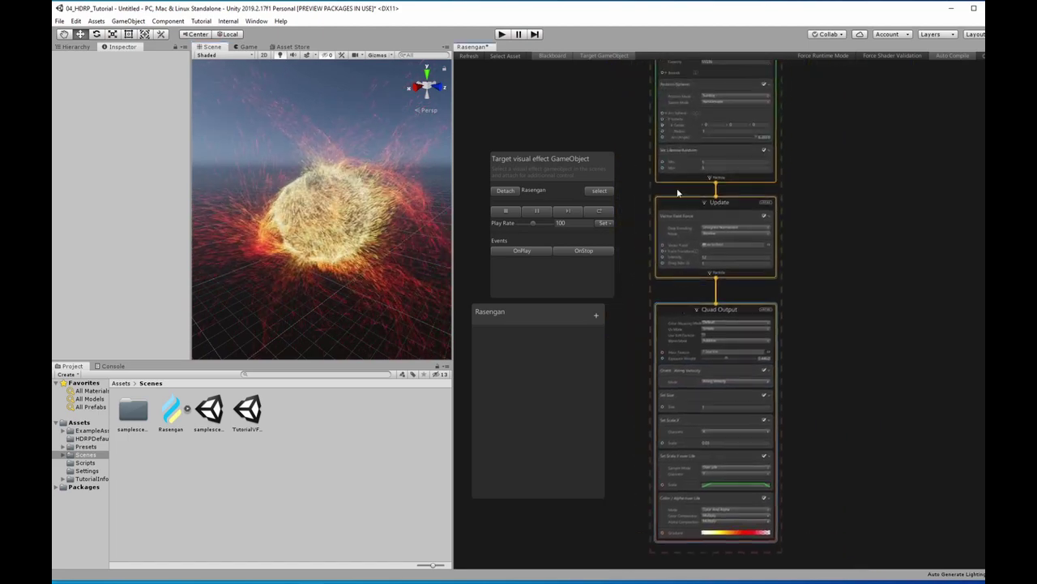
Reposition the Spawn node so it lines up above Initialize.
{"action": "middle_click_drag", "start_coordinate": [677, 192], "coordinate": [686, 294]}
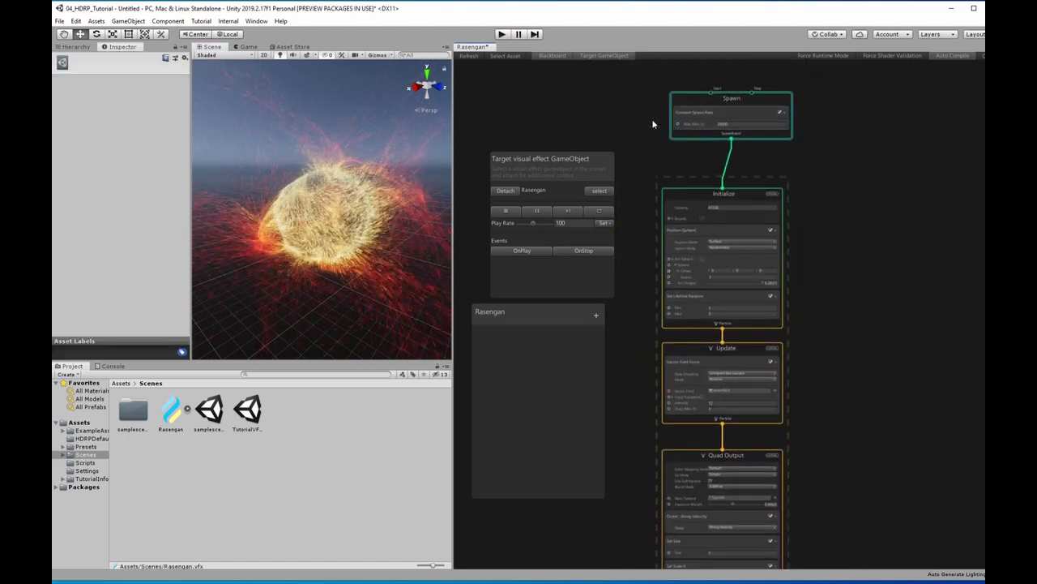
{"action": "left_click", "coordinate": [71, 46]}
{"action": "left_click", "coordinate": [102, 103]}
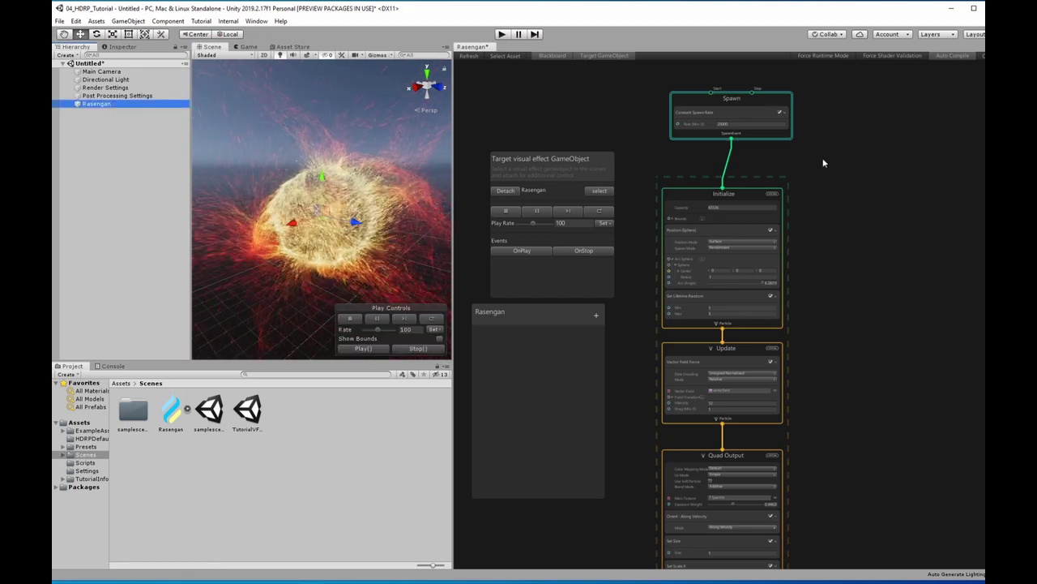
{"action": "mouse_move", "coordinate": [756, 103]}
{"action": "left_mouse_down"}
{"action": "mouse_move", "coordinate": [743, 122]}
{"action": "mouse_move", "coordinate": [748, 158]}
{"action": "left_mouse_up"}
{"action": "middle_click_drag", "start_coordinate": [822, 257], "coordinate": [823, 273]}
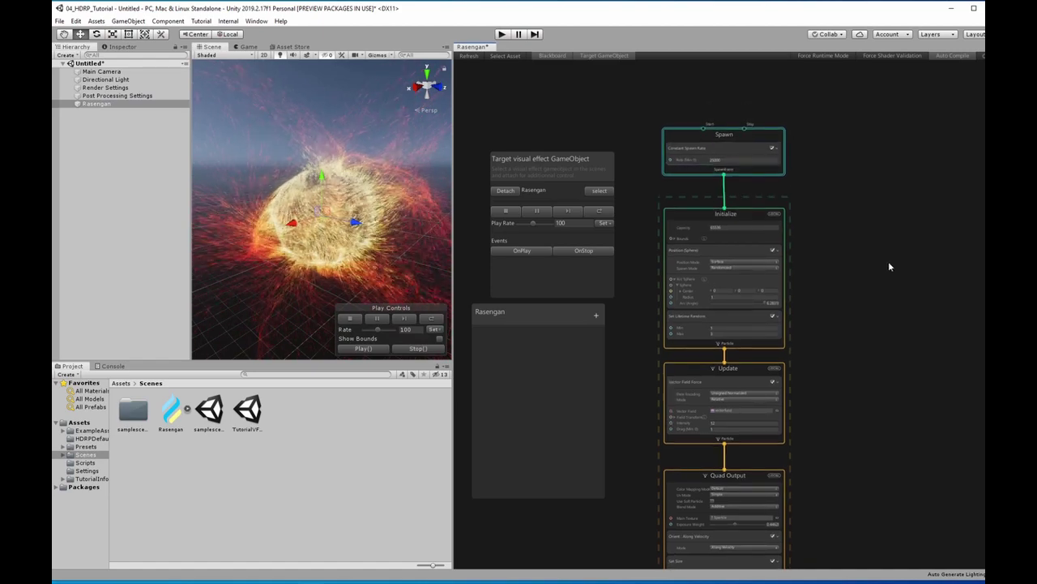
Recentre the graph and bring up the Update context's Force block list.
{"action": "scroll", "coordinate": [736, 196], "scroll_direction": "up", "scroll_amount": 3}
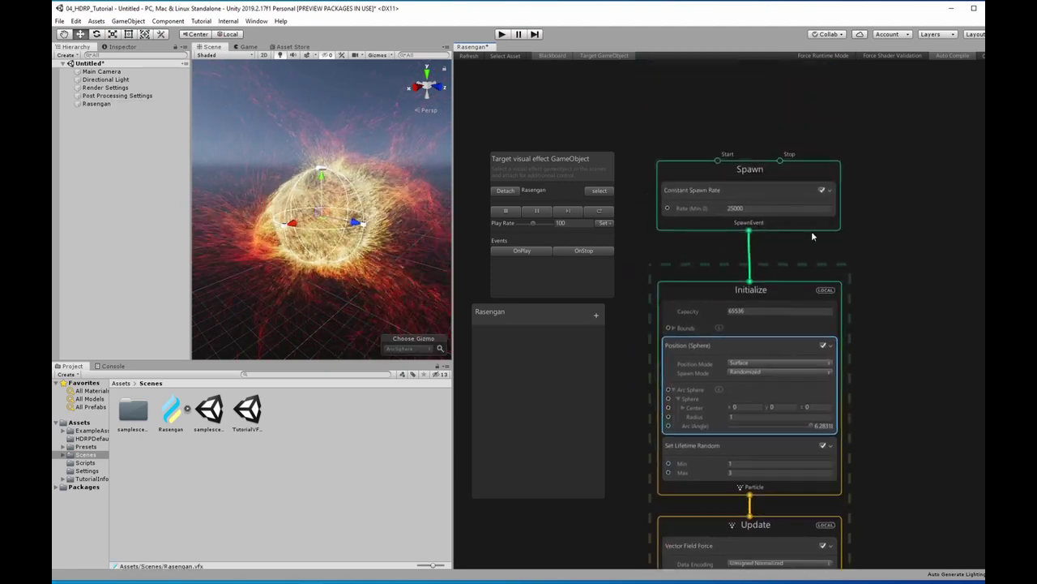
{"action": "middle_click_drag", "start_coordinate": [757, 175], "coordinate": [873, 369]}
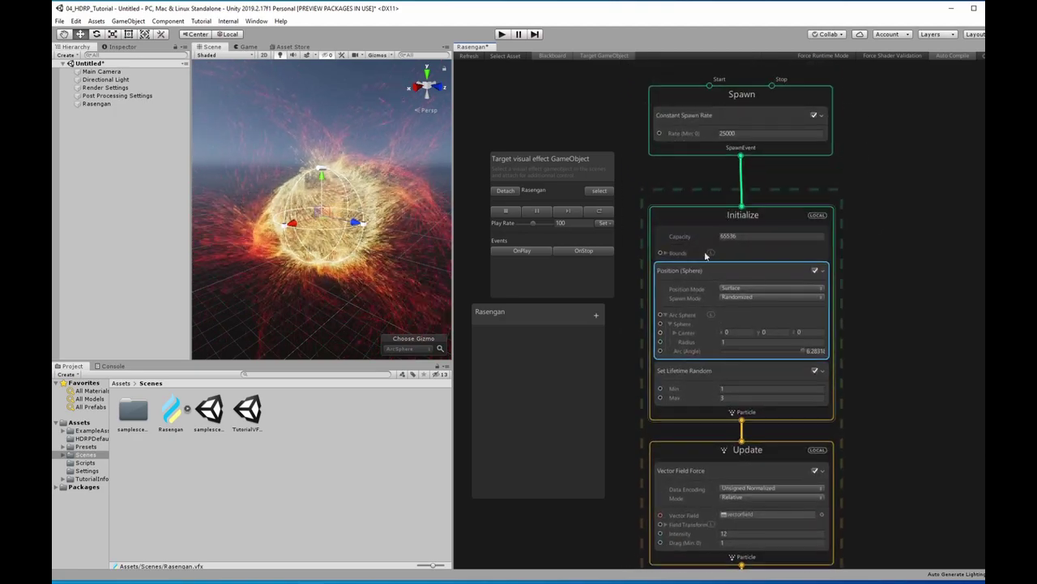
{"action": "scroll", "coordinate": [705, 255], "scroll_direction": "down", "scroll_amount": 3}
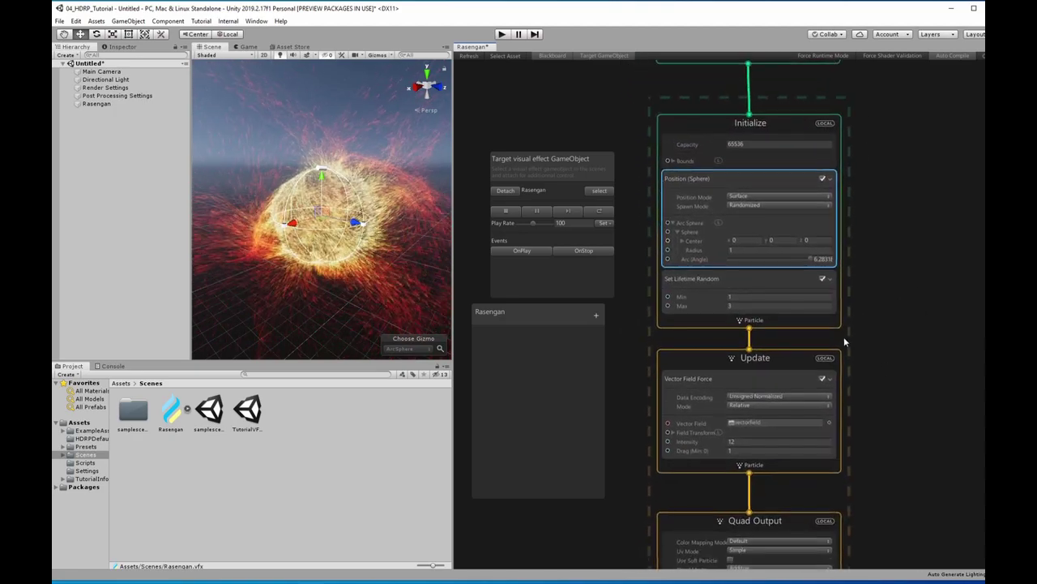
{"action": "scroll", "coordinate": [906, 365], "scroll_direction": "down", "scroll_amount": 1}
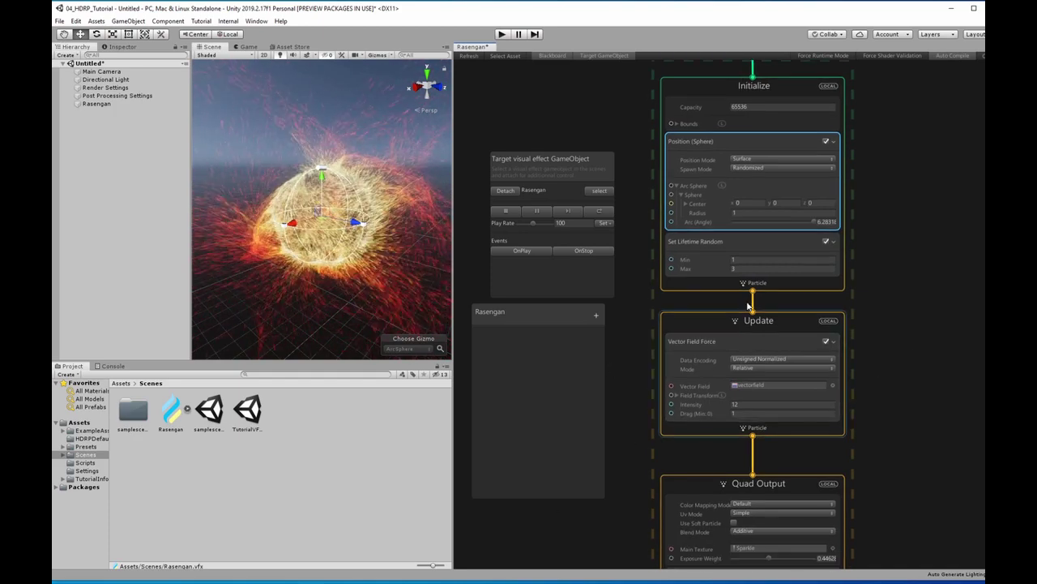
{"action": "scroll", "coordinate": [701, 207], "scroll_direction": "up", "scroll_amount": 1}
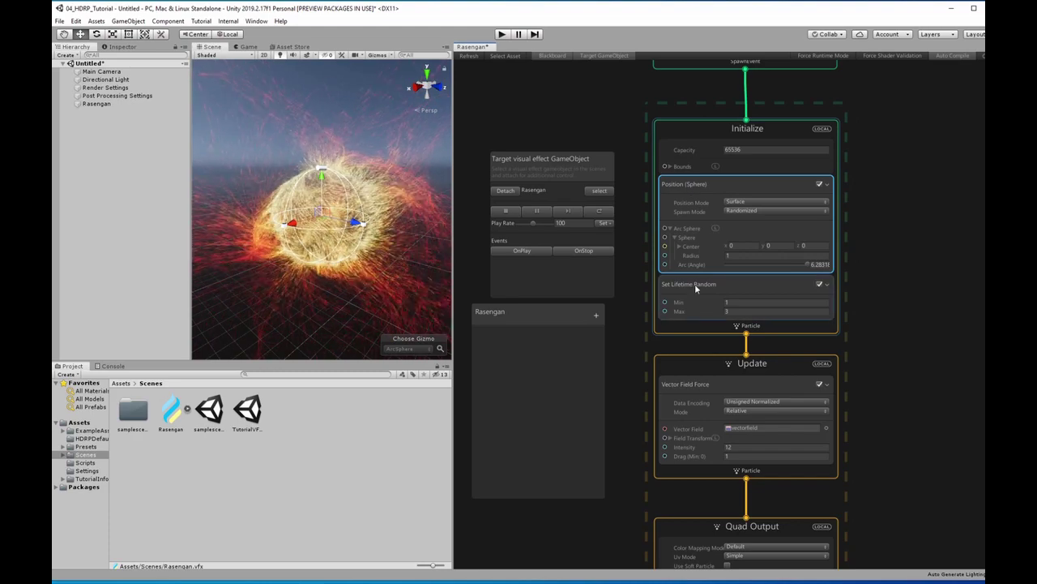
{"action": "scroll", "coordinate": [694, 284], "scroll_direction": "down", "scroll_amount": 3}
{"action": "left_click", "coordinate": [714, 231]}
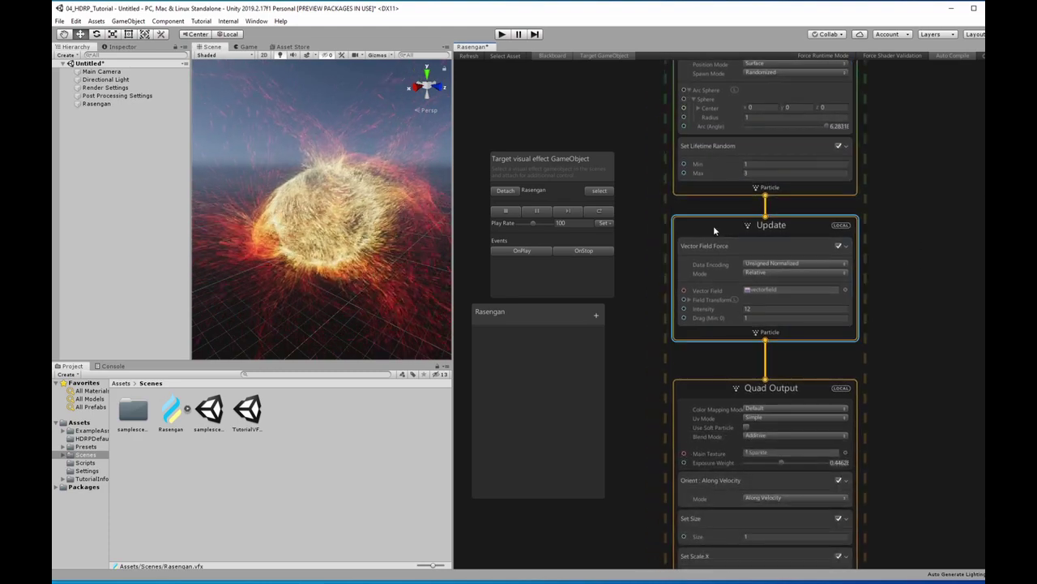
{"action": "key", "text": "space"}
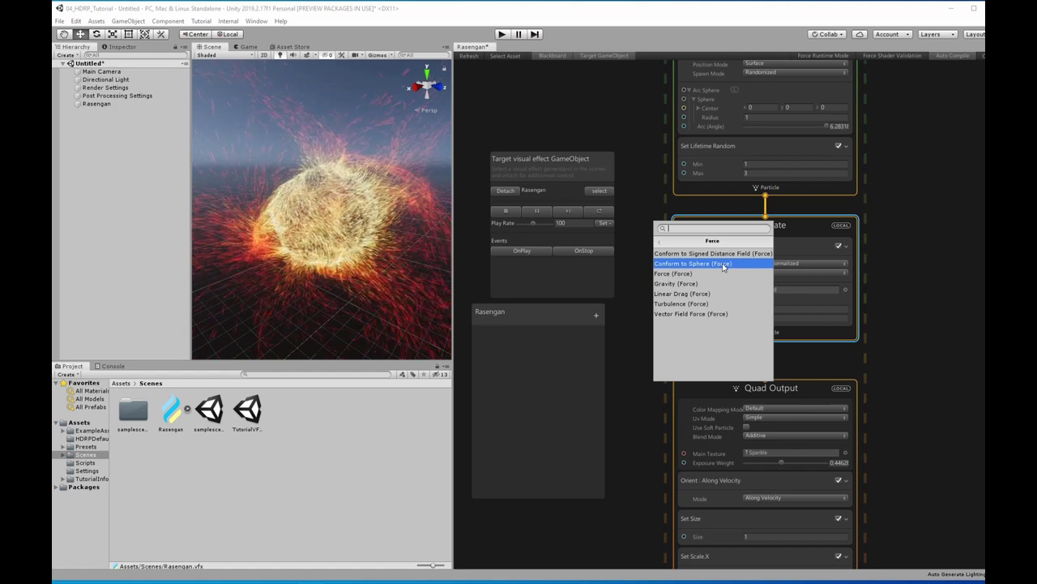
Add the Conform to Sphere force block to Update and check the particle sphere in the Scene view.
{"action": "left_click", "coordinate": [724, 264]}
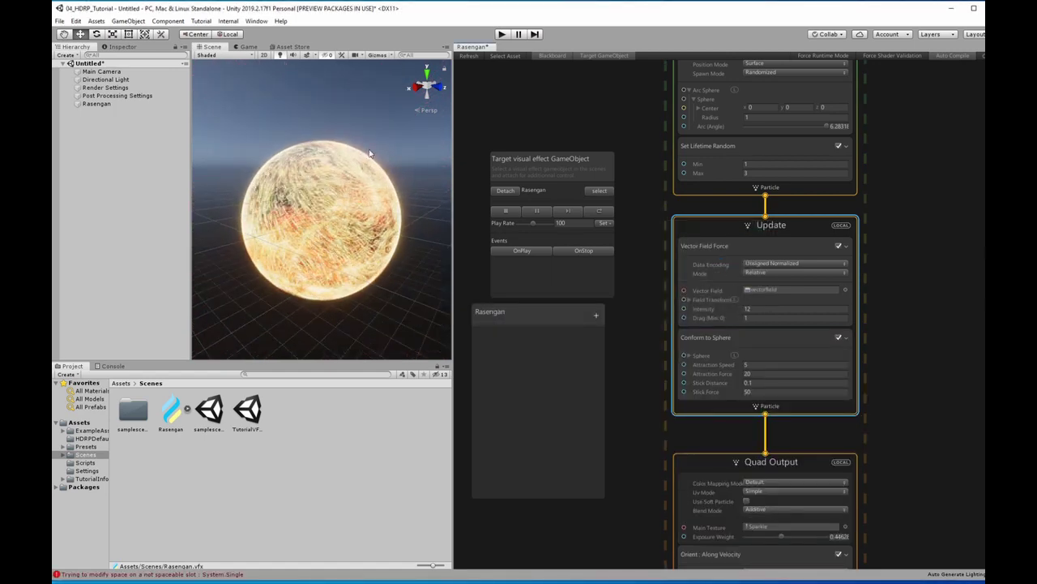
{"action": "right_click_drag", "start_coordinate": [384, 197], "coordinate": [345, 206]}
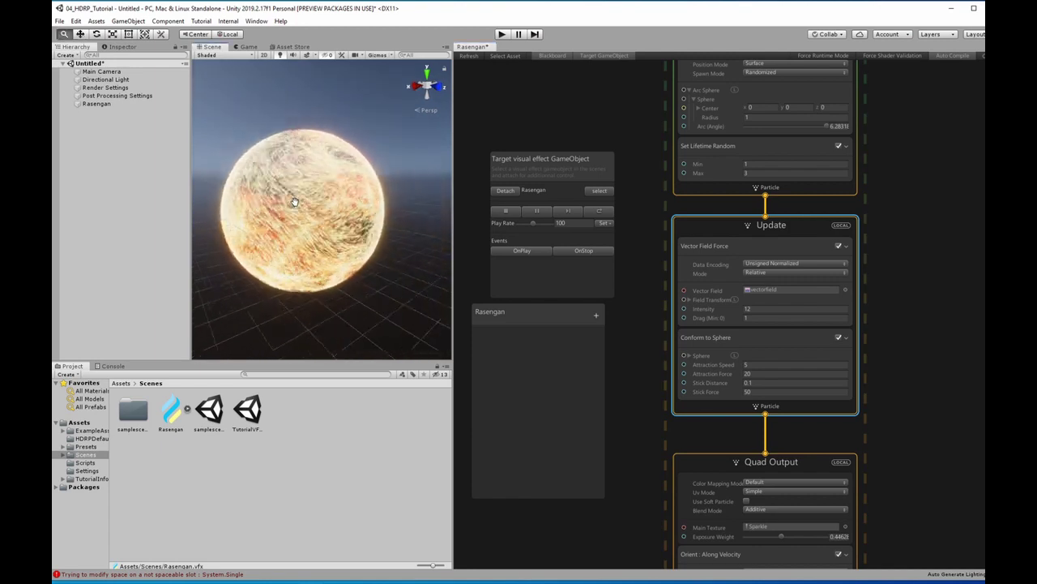
{"action": "mouse_move", "coordinate": [346, 206]}
{"action": "left_mouse_down"}
{"action": "mouse_move", "coordinate": [328, 239]}
{"action": "mouse_move", "coordinate": [311, 211]}
{"action": "left_mouse_up"}
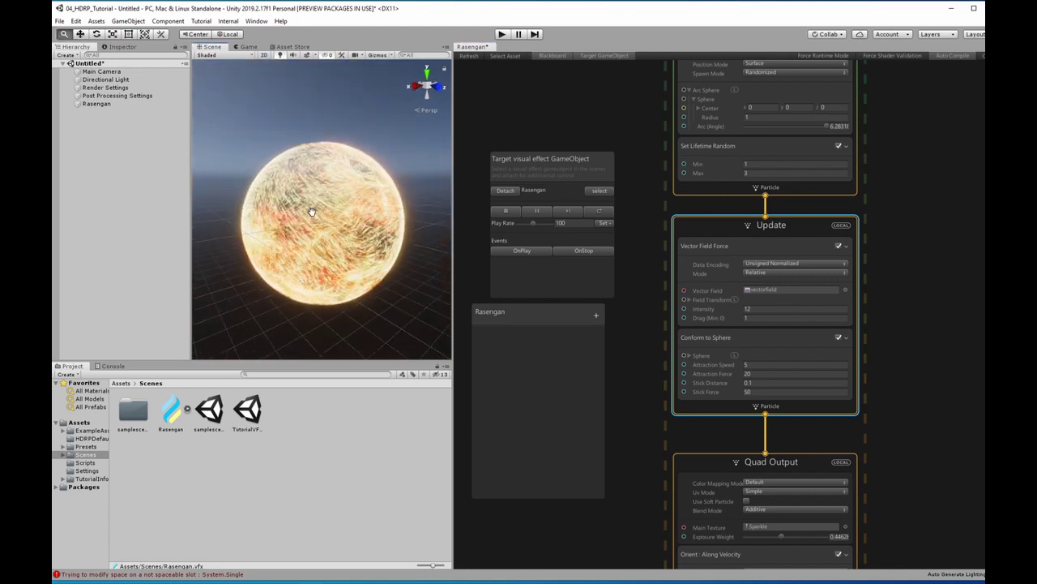
{"action": "mouse_move", "coordinate": [915, 398]}
{"action": "middle_mouse_down"}
{"action": "mouse_move", "coordinate": [915, 416]}
{"action": "mouse_move", "coordinate": [894, 137]}
{"action": "middle_mouse_up"}
{"action": "middle_click_drag", "start_coordinate": [883, 379], "coordinate": [899, 289]}
Apply the blue preset to the Color/Alpha over Life gradient.
{"action": "left_click", "coordinate": [768, 429]}
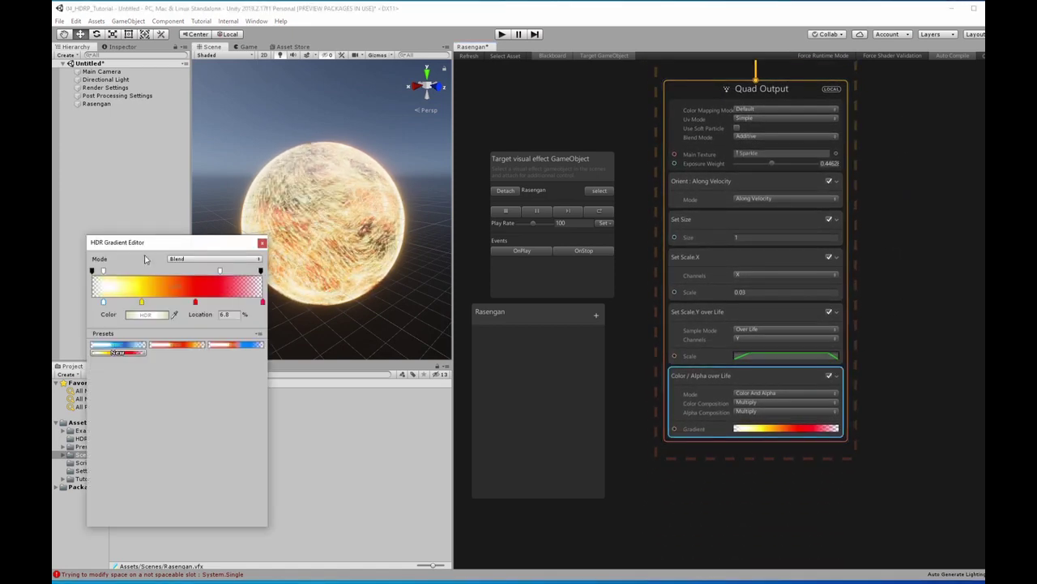
{"action": "mouse_move", "coordinate": [150, 247]}
{"action": "left_mouse_down"}
{"action": "mouse_move", "coordinate": [538, 205]}
{"action": "mouse_move", "coordinate": [529, 184]}
{"action": "left_mouse_up"}
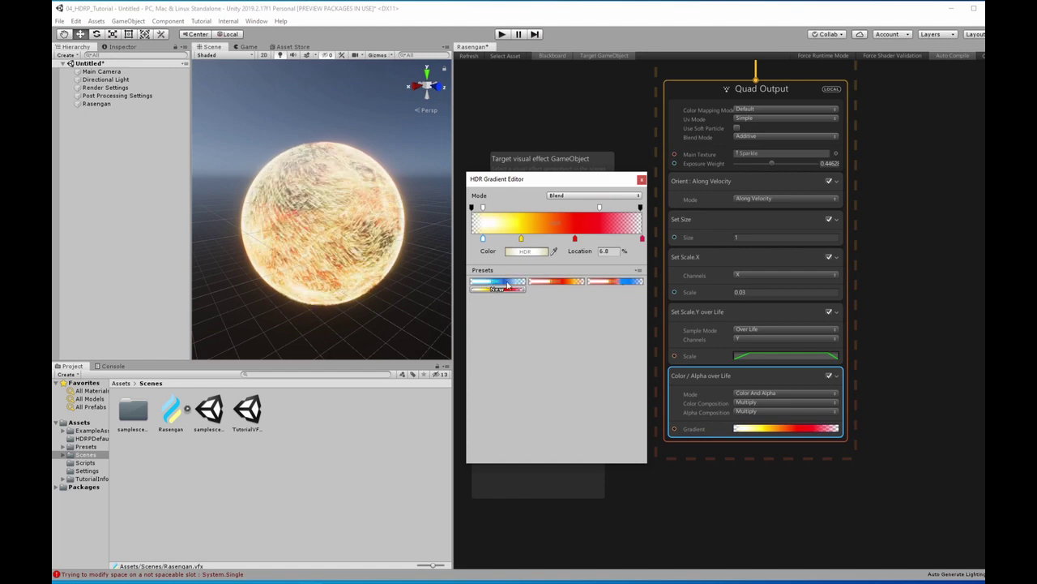
{"action": "left_click", "coordinate": [498, 284]}
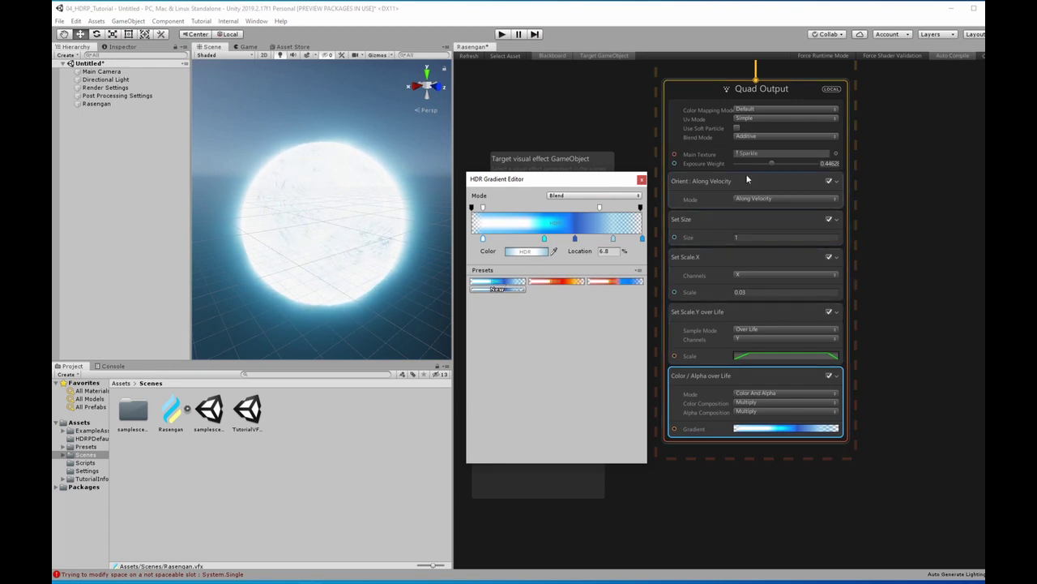
Raise Quad Output's Exposure Weight to about 0.98.
{"action": "left_click_drag", "start_coordinate": [772, 163], "coordinate": [795, 163]}
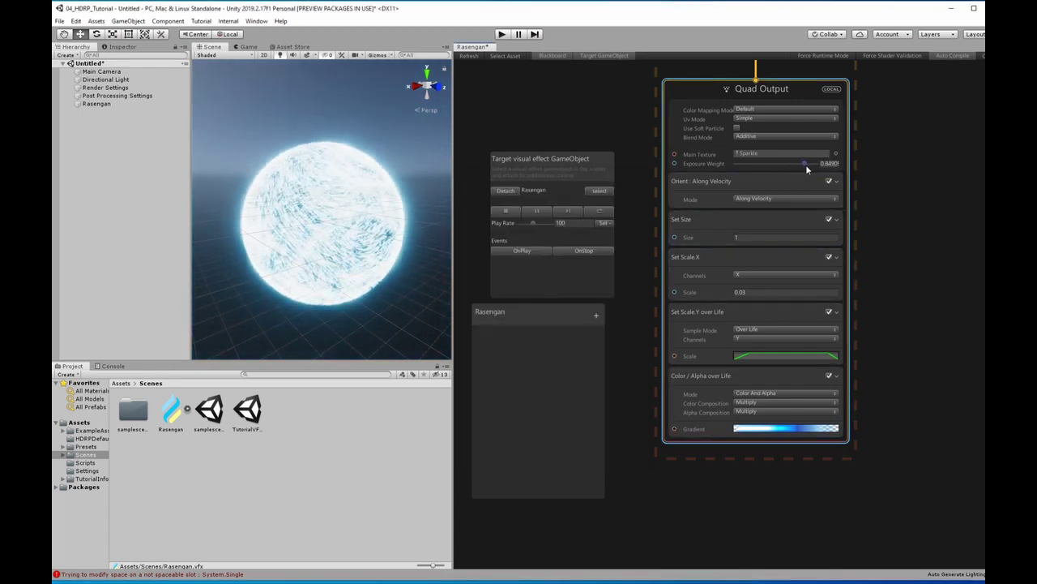
{"action": "mouse_move", "coordinate": [805, 164]}
{"action": "left_mouse_down"}
{"action": "mouse_move", "coordinate": [758, 164]}
{"action": "mouse_move", "coordinate": [777, 176]}
{"action": "mouse_move", "coordinate": [824, 176]}
{"action": "mouse_move", "coordinate": [749, 173]}
{"action": "mouse_move", "coordinate": [808, 168]}
{"action": "left_mouse_up"}
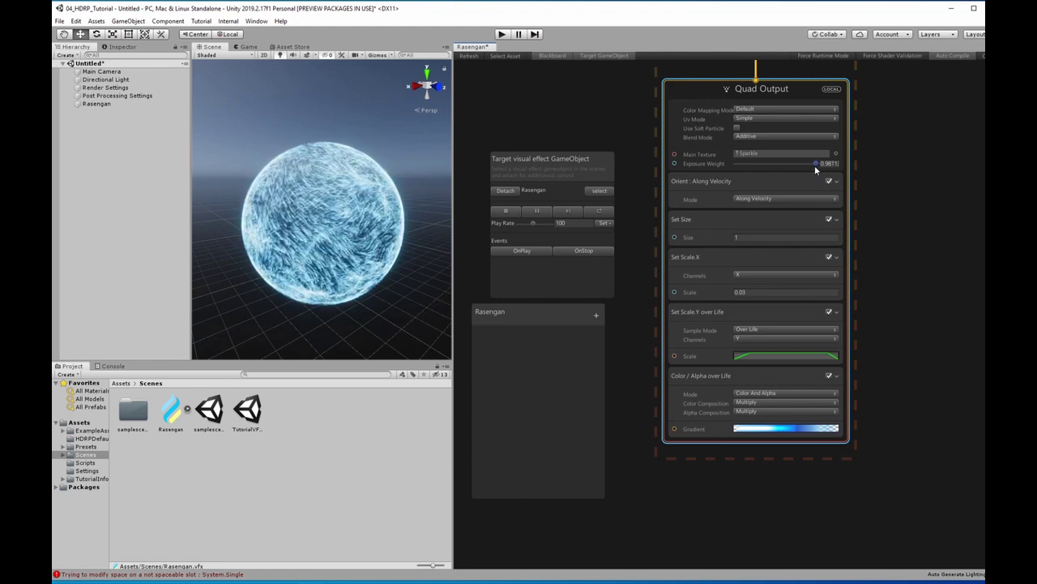
{"action": "left_click", "coordinate": [768, 429]}
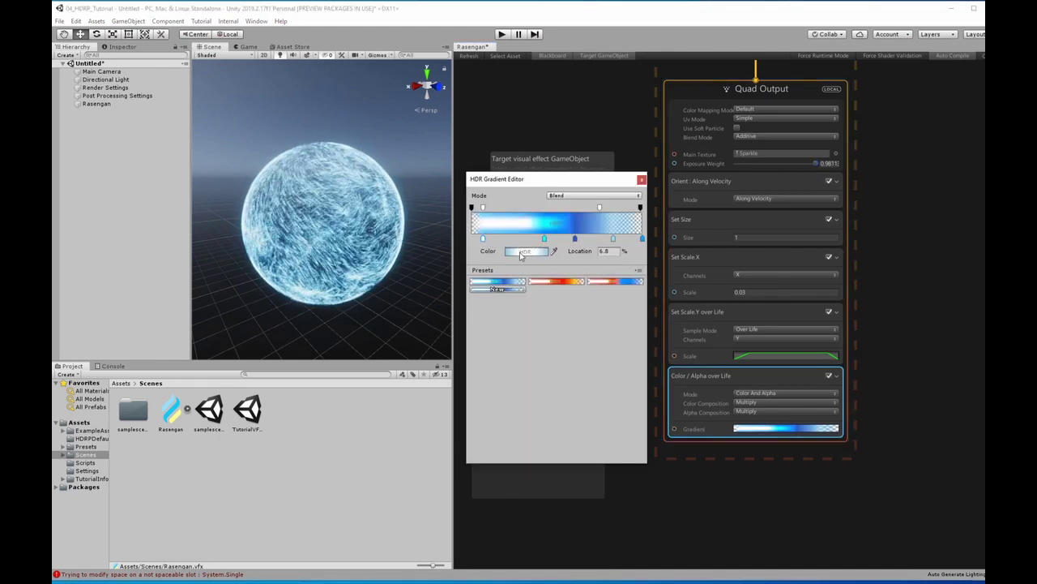
Boost a gradient key's HDR intensity for more glow.
{"action": "left_click", "coordinate": [521, 253]}
{"action": "mouse_move", "coordinate": [103, 16]}
{"action": "left_mouse_down"}
{"action": "mouse_move", "coordinate": [201, 39]}
{"action": "mouse_move", "coordinate": [740, 100]}
{"action": "left_mouse_up"}
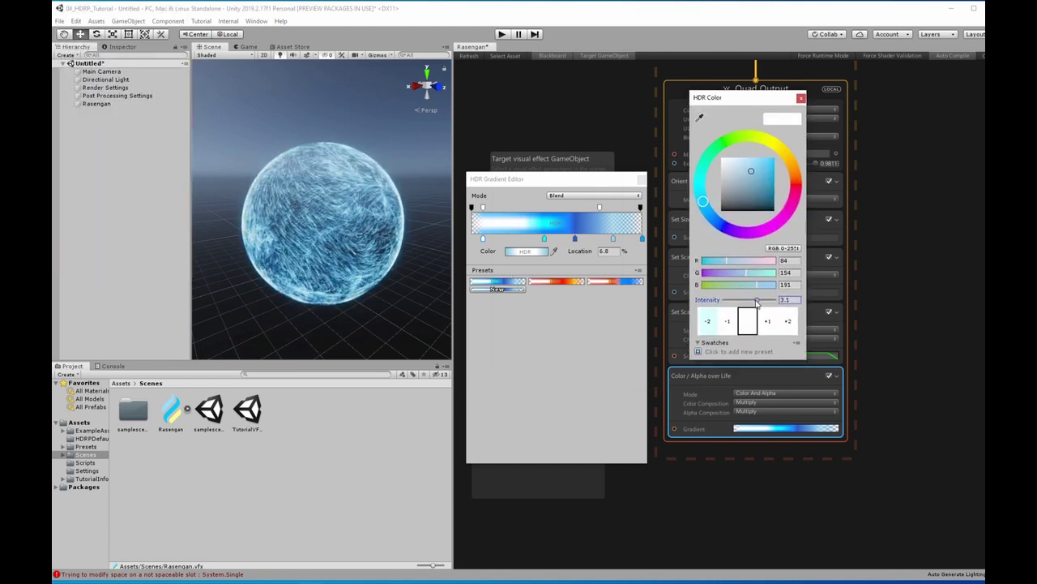
{"action": "left_click_drag", "start_coordinate": [755, 302], "coordinate": [761, 302]}
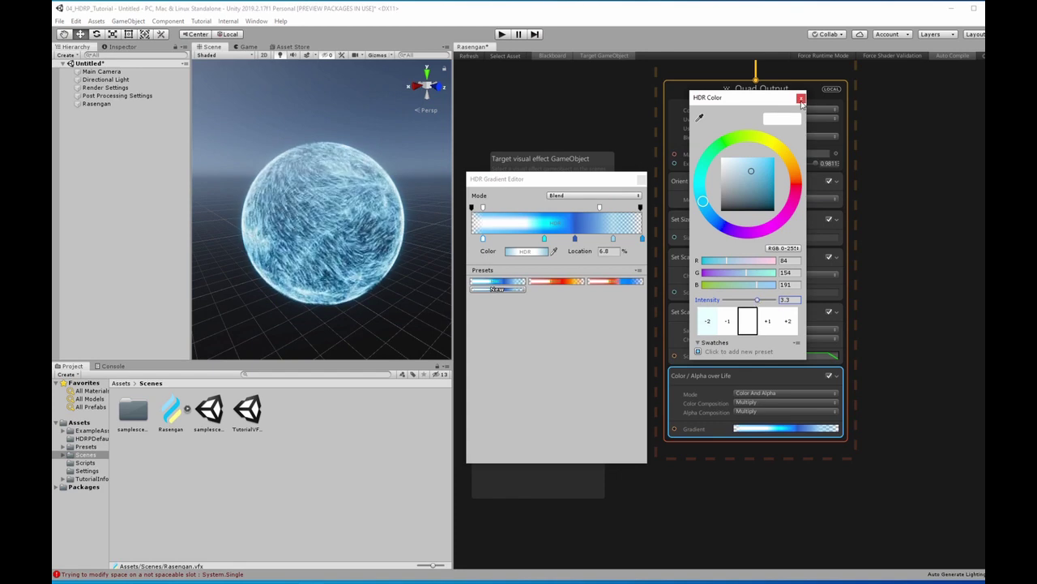
{"action": "left_click", "coordinate": [727, 397]}
{"action": "left_click", "coordinate": [699, 384]}
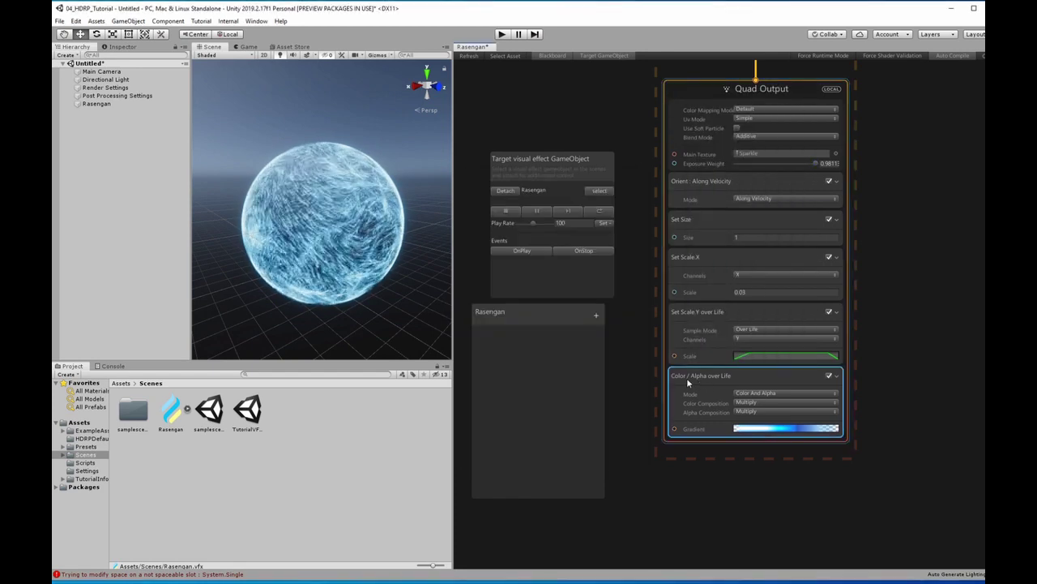
Apply the red-orange preset to the particle colour gradient.
{"action": "left_click", "coordinate": [770, 428]}
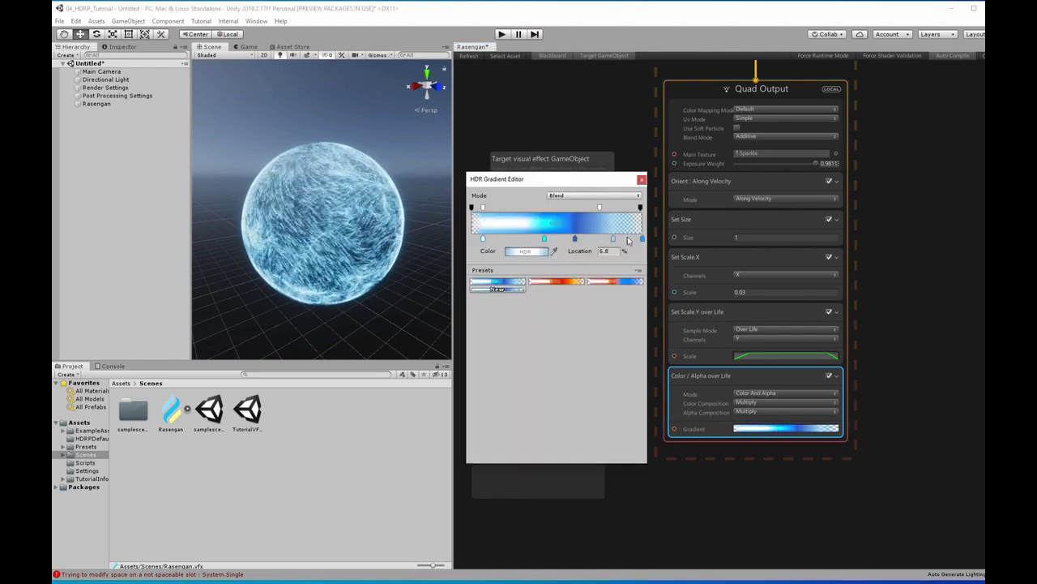
{"action": "scroll", "coordinate": [249, 203], "scroll_direction": "up", "scroll_amount": 3}
{"action": "scroll", "coordinate": [295, 207], "scroll_direction": "up", "scroll_amount": 3}
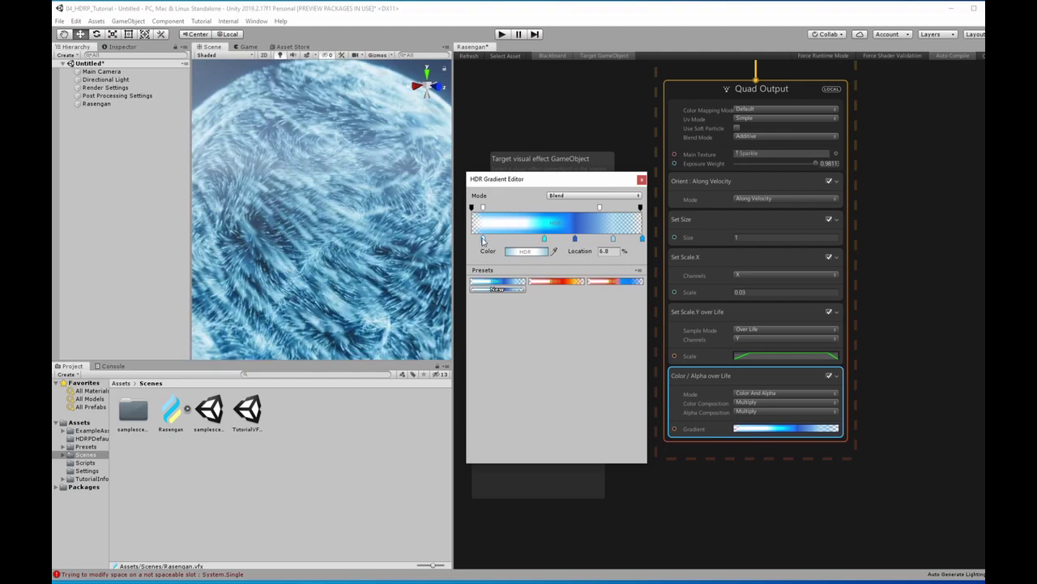
{"action": "left_click", "coordinate": [568, 281]}
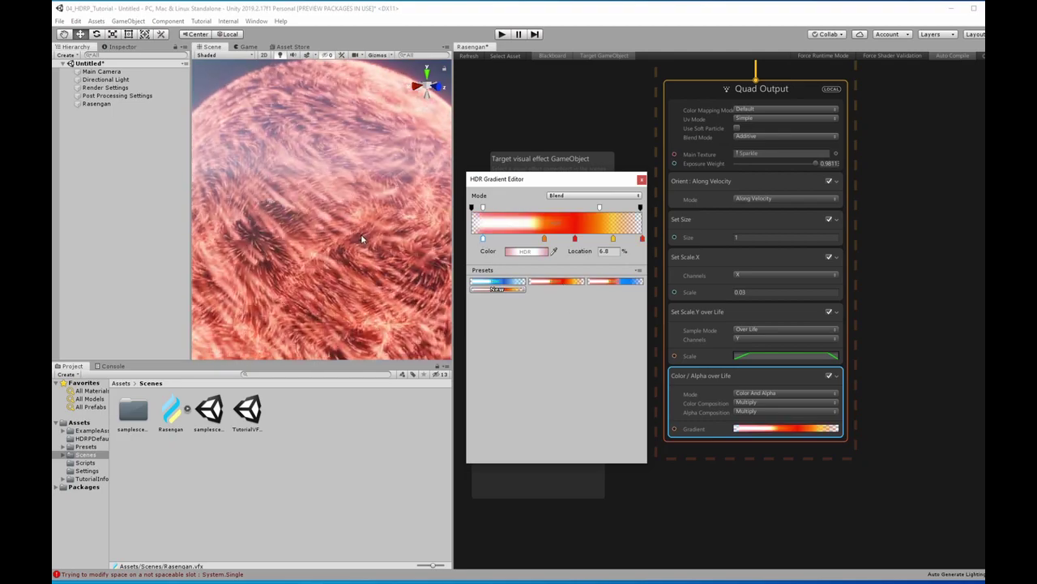
{"action": "scroll", "coordinate": [316, 221], "scroll_direction": "down", "scroll_amount": 5}
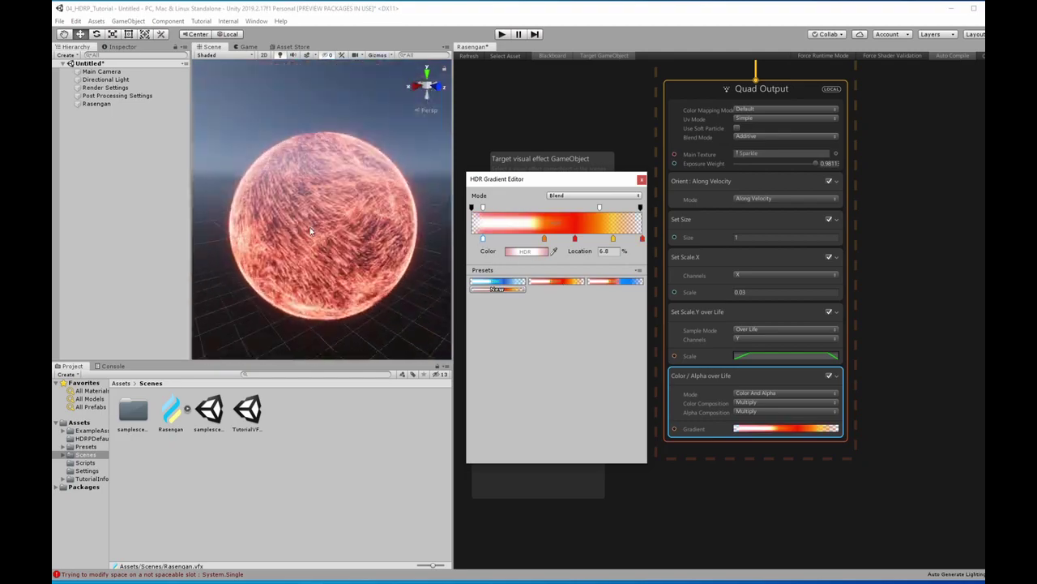
{"action": "left_click", "coordinate": [316, 221]}
{"action": "left_click_drag", "start_coordinate": [316, 222], "coordinate": [340, 167], "text": "alt"}
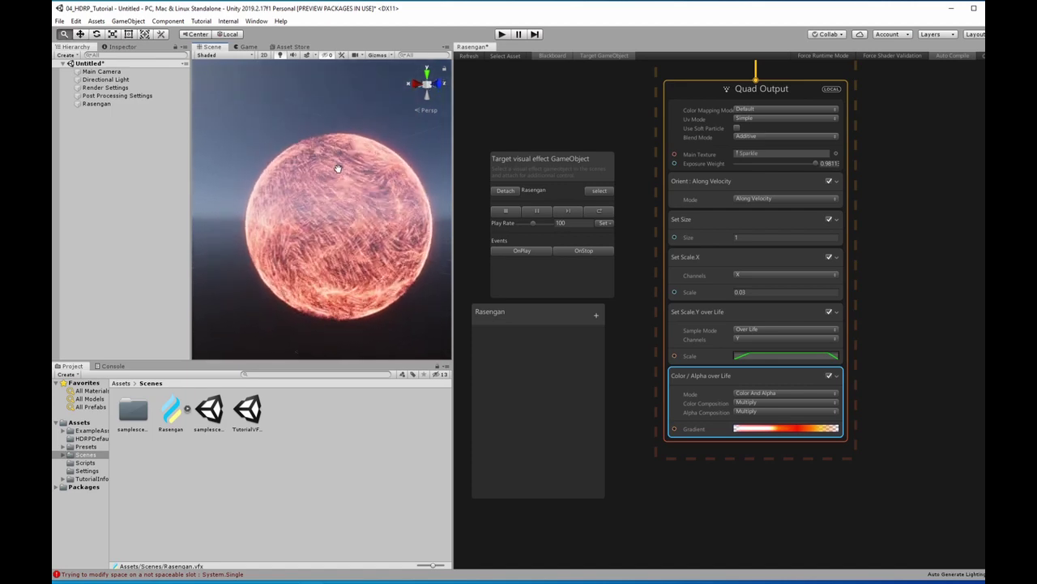
Delete the red and orange keys from the colour gradient.
{"action": "left_click", "coordinate": [774, 428]}
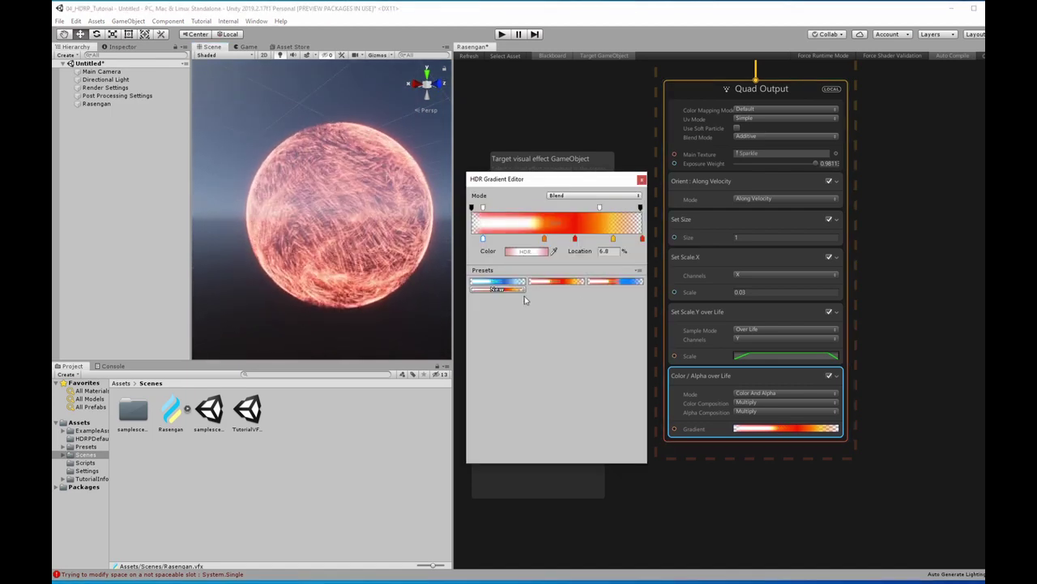
{"action": "left_click", "coordinate": [544, 238]}
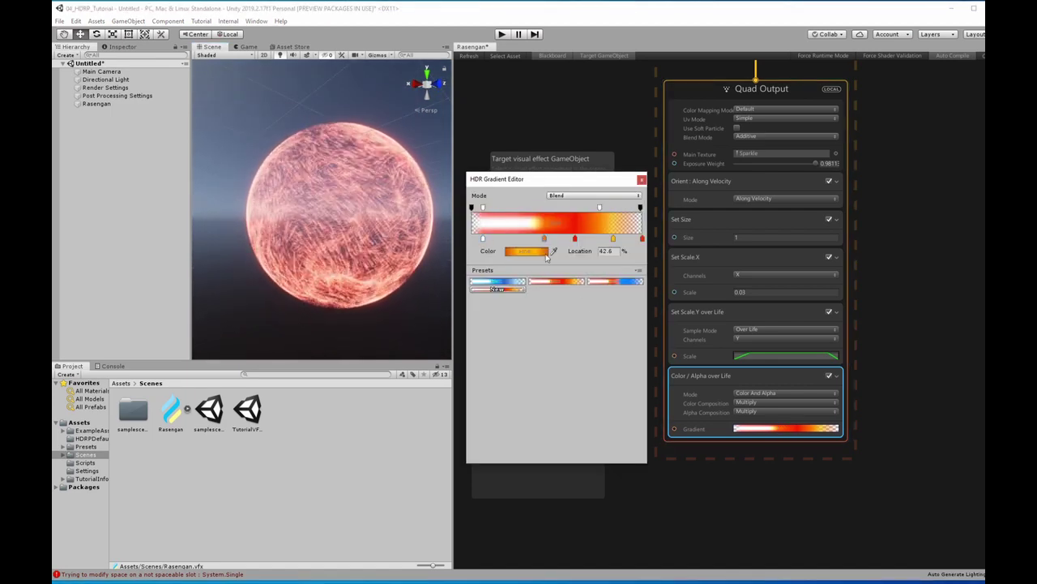
{"action": "key", "text": "Delete"}
{"action": "left_click", "coordinate": [574, 239]}
{"action": "key", "text": "Delete"}
{"action": "left_click", "coordinate": [612, 238]}
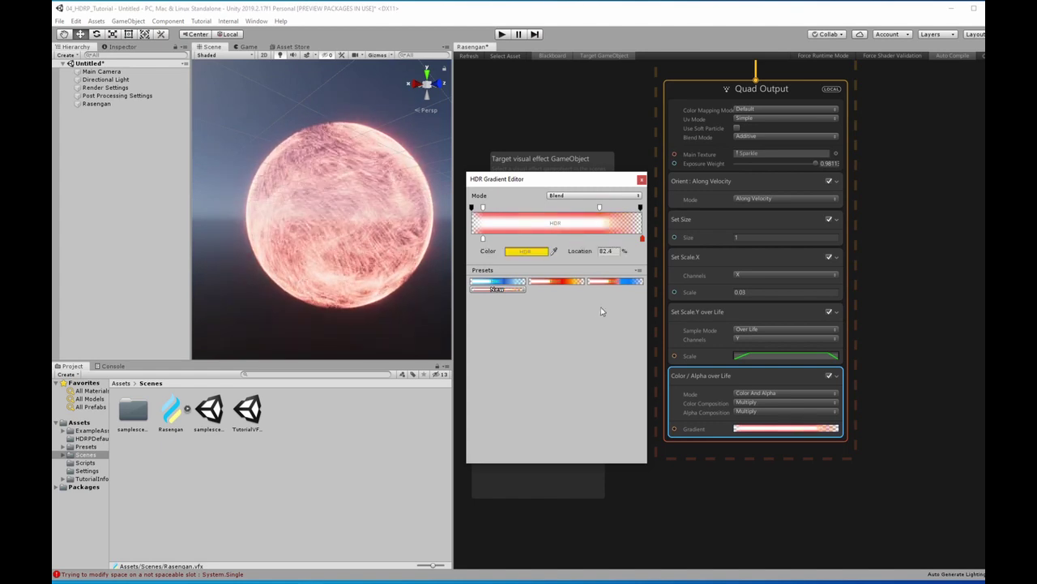
{"action": "key", "text": "Delete"}
Set the gradient's end key to blue.
{"action": "left_click", "coordinate": [642, 238]}
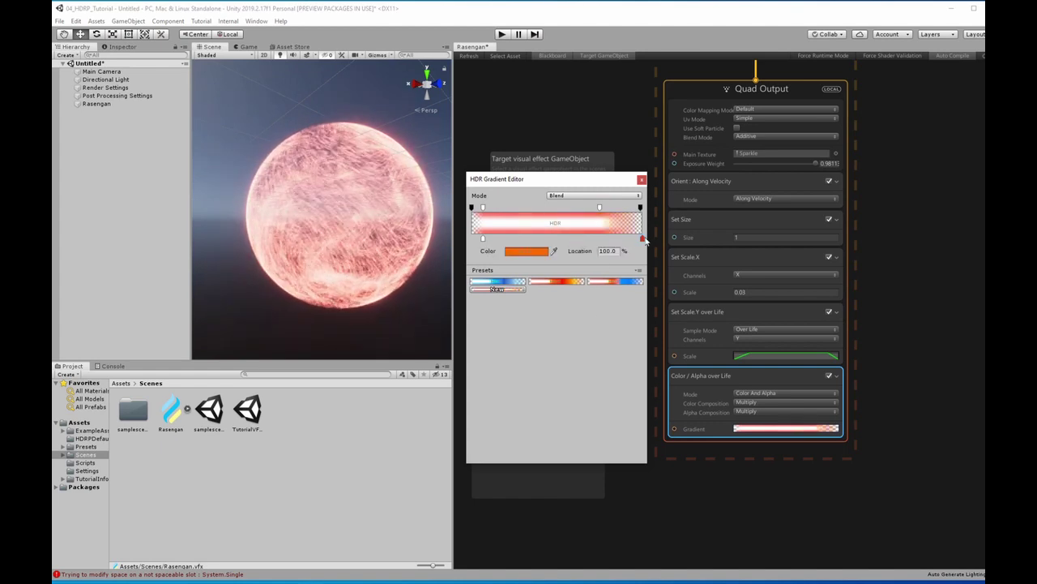
{"action": "left_click", "coordinate": [530, 252]}
{"action": "mouse_move", "coordinate": [734, 194]}
{"action": "left_mouse_down"}
{"action": "mouse_move", "coordinate": [712, 221]}
{"action": "mouse_move", "coordinate": [772, 158]}
{"action": "left_mouse_up"}
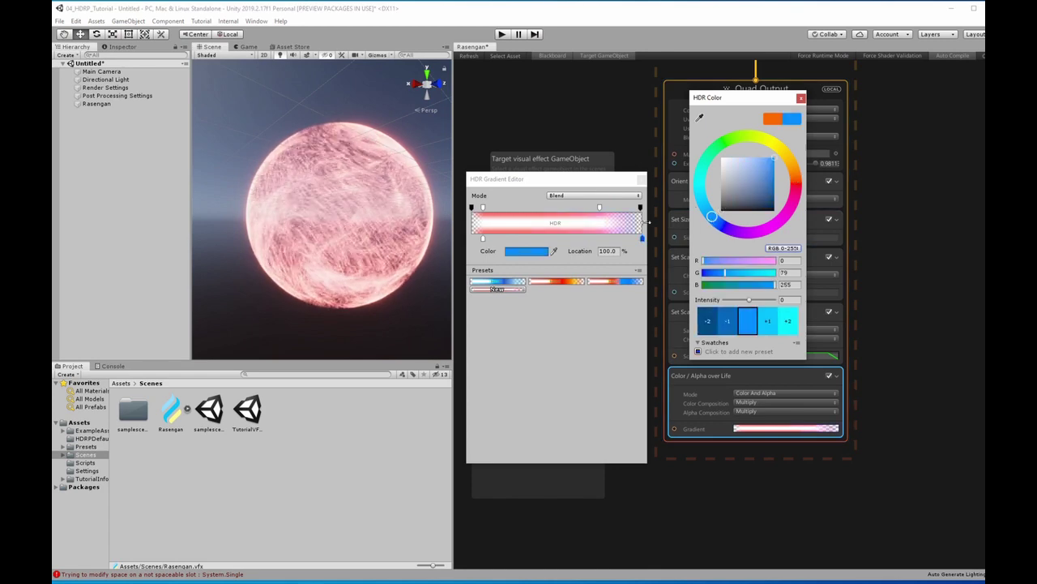
{"action": "left_click", "coordinate": [640, 208]}
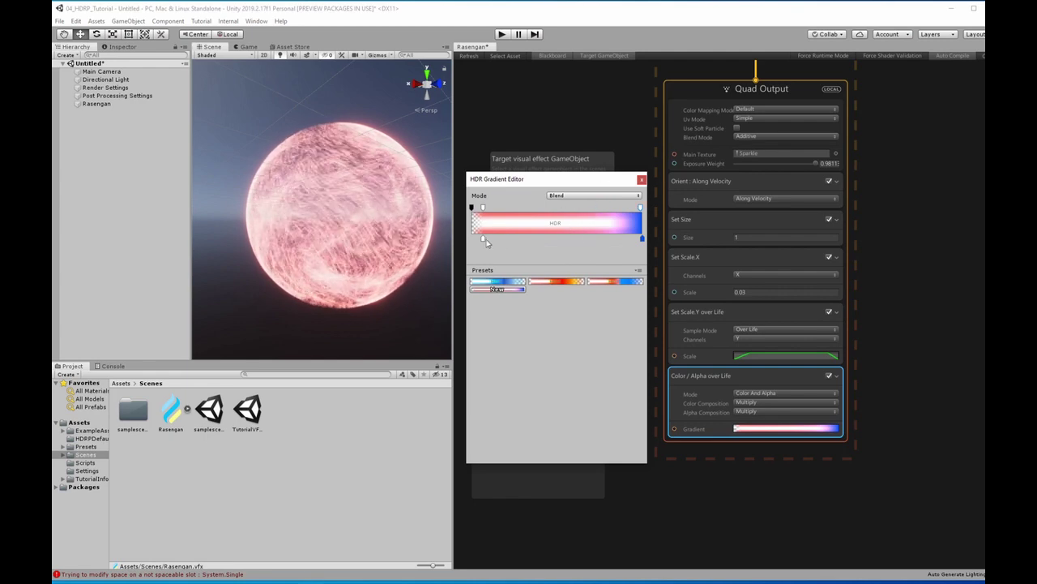
Dim the start key's intensity and move it to the gradient's 0% position.
{"action": "left_click", "coordinate": [524, 253]}
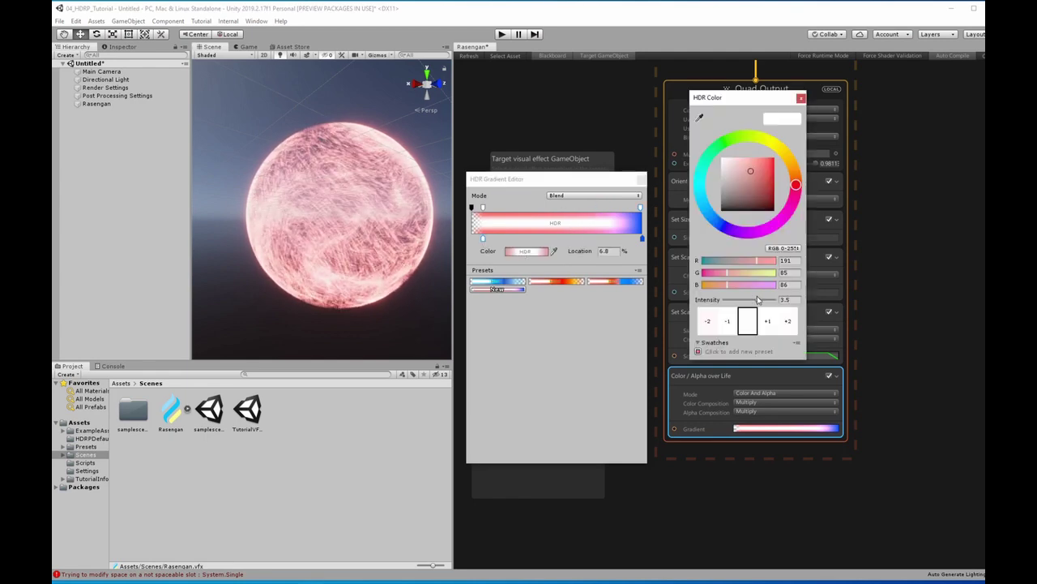
{"action": "left_click_drag", "start_coordinate": [759, 300], "coordinate": [756, 300]}
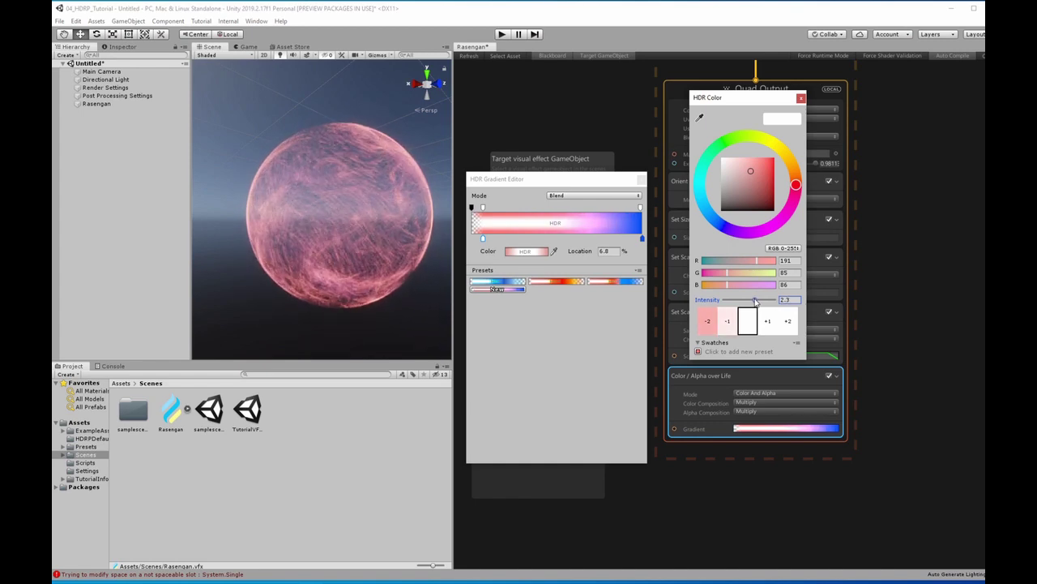
{"action": "left_click", "coordinate": [801, 98]}
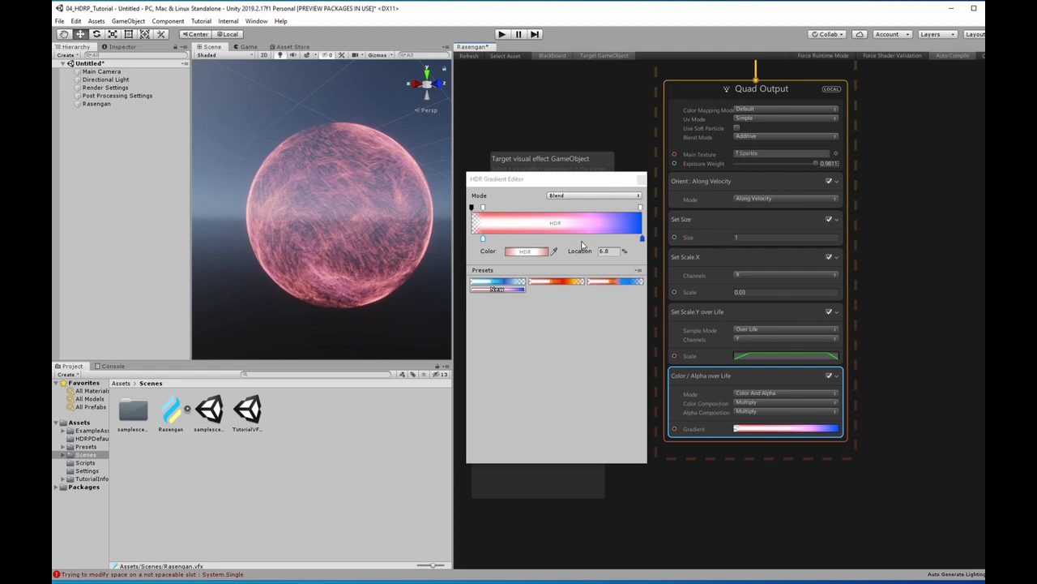
{"action": "left_click_drag", "start_coordinate": [484, 240], "coordinate": [467, 244]}
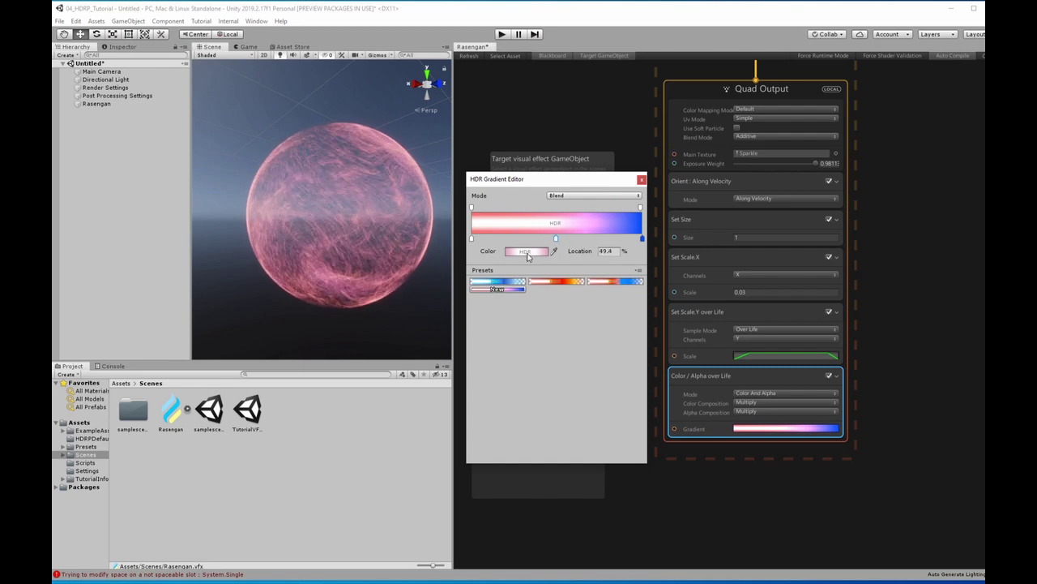
Change the gradient's end key hue from blue to green.
{"action": "double_click", "coordinate": [643, 241]}
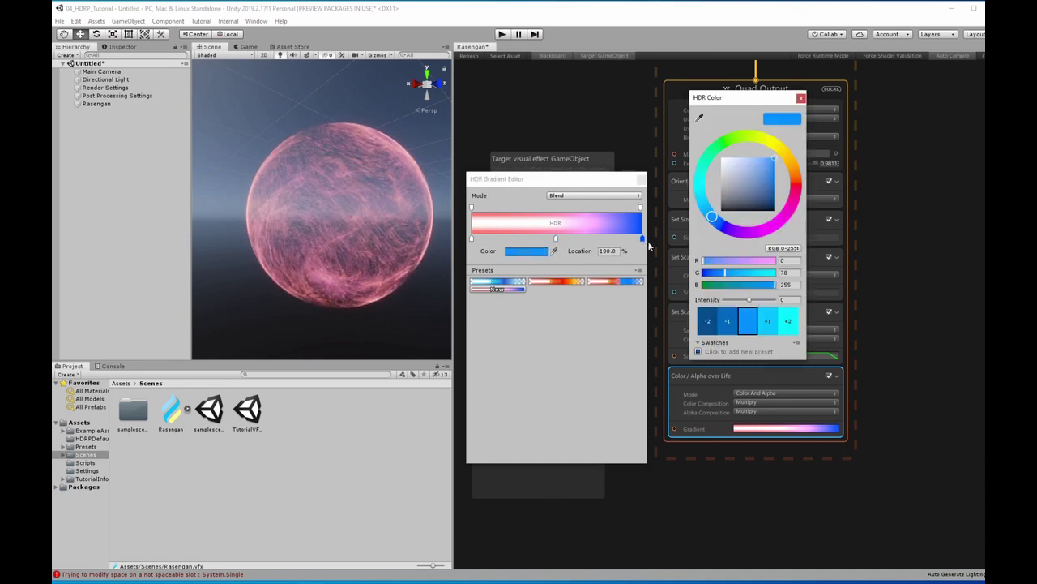
{"action": "left_click_drag", "start_coordinate": [703, 207], "coordinate": [714, 150]}
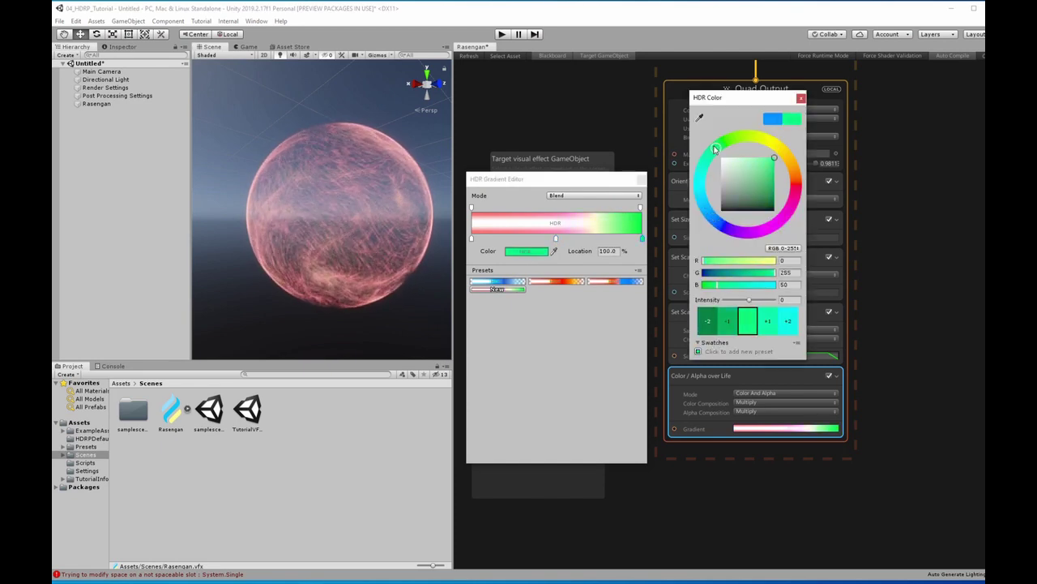
{"action": "left_click", "coordinate": [606, 224]}
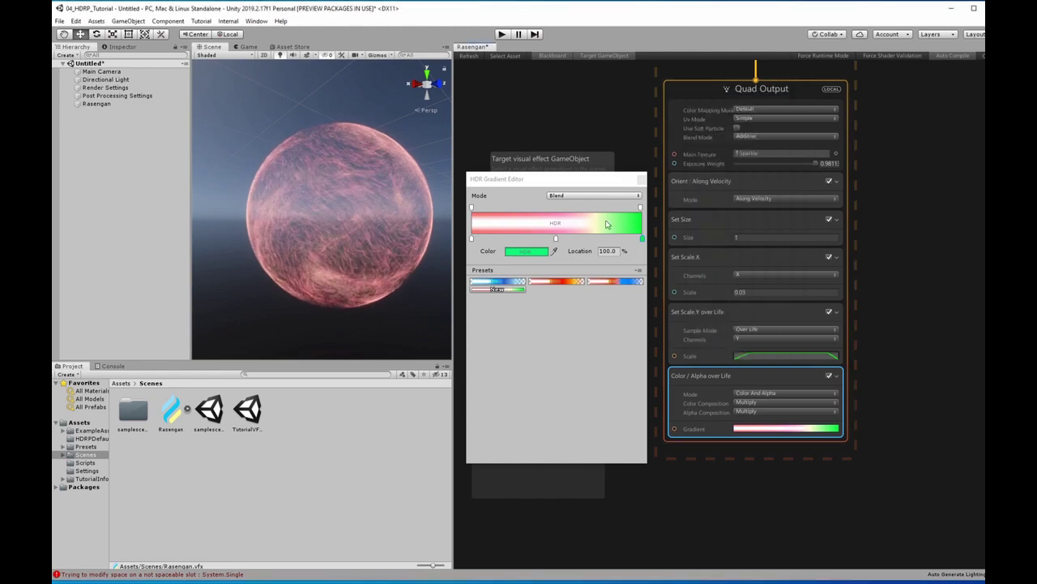
{"action": "left_click", "coordinate": [318, 217]}
{"action": "scroll", "coordinate": [319, 217], "scroll_direction": "up", "scroll_amount": 3}
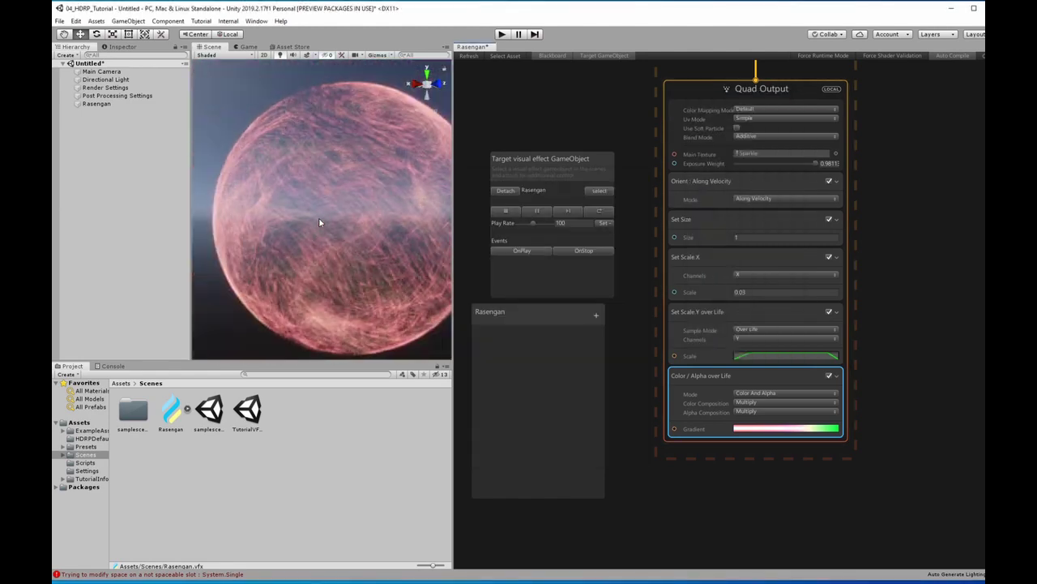
{"action": "scroll", "coordinate": [318, 220], "scroll_direction": "up", "scroll_amount": 2}
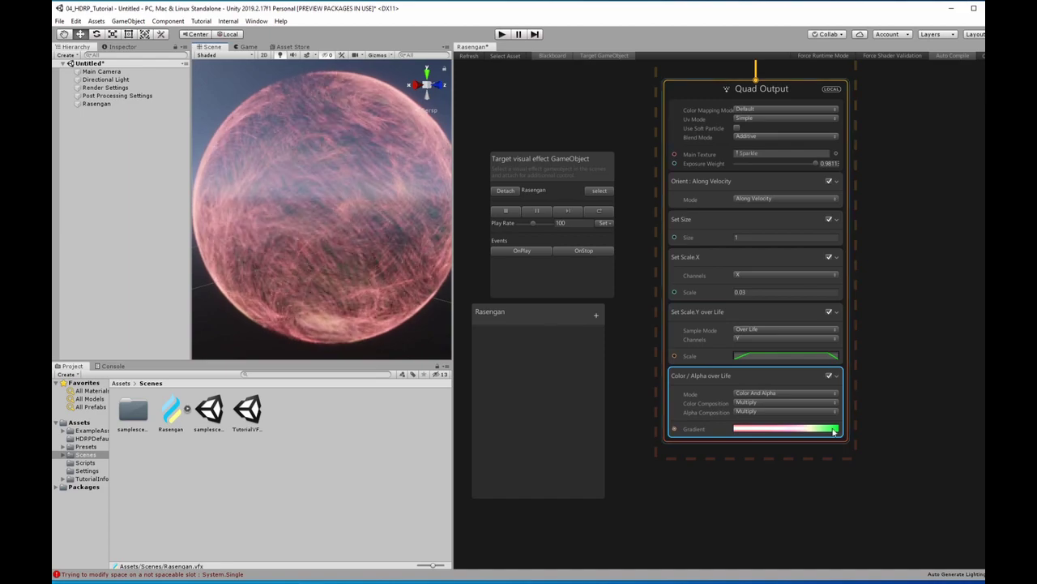
Make a middle gradient key a saturated bright green.
{"action": "left_click", "coordinate": [834, 432]}
{"action": "left_click", "coordinate": [525, 251]}
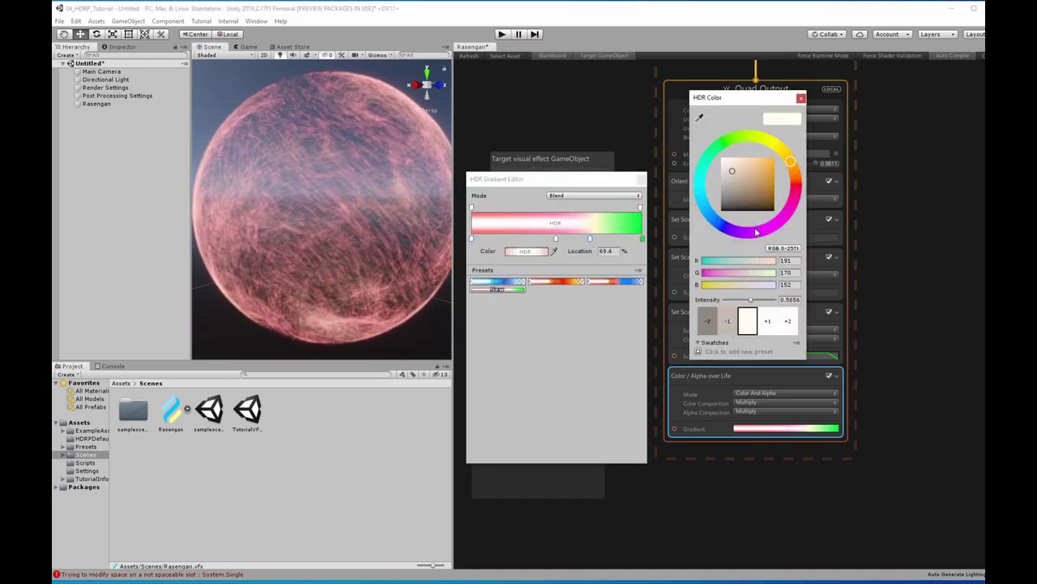
{"action": "left_click", "coordinate": [723, 141]}
{"action": "mouse_move", "coordinate": [753, 174]}
{"action": "left_mouse_down"}
{"action": "mouse_move", "coordinate": [774, 158]}
{"action": "mouse_move", "coordinate": [703, 157]}
{"action": "left_mouse_up"}
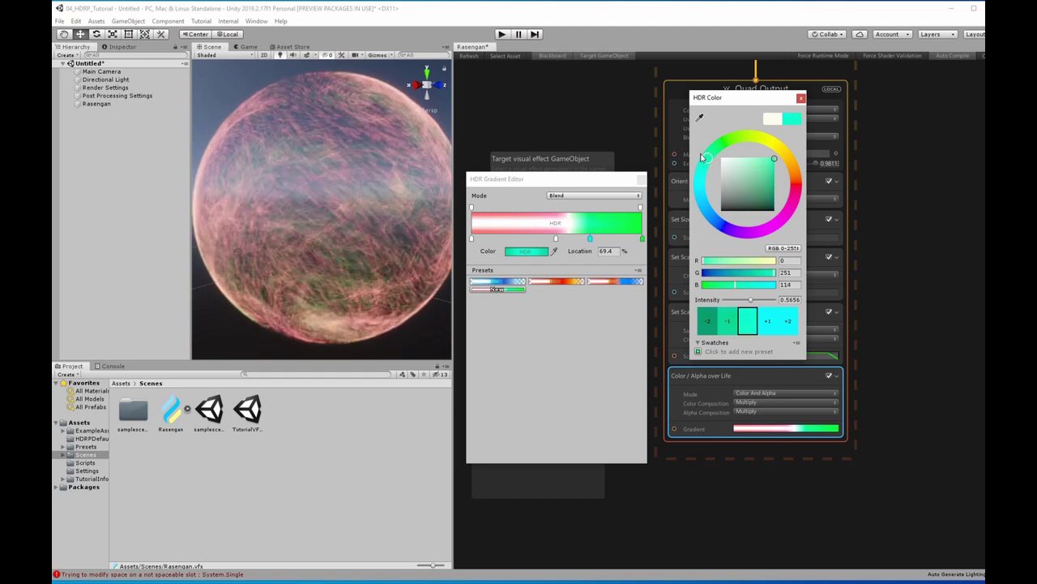
Reposition the gradient keys, moving the green key to about 50%.
{"action": "left_click_drag", "start_coordinate": [590, 239], "coordinate": [550, 241]}
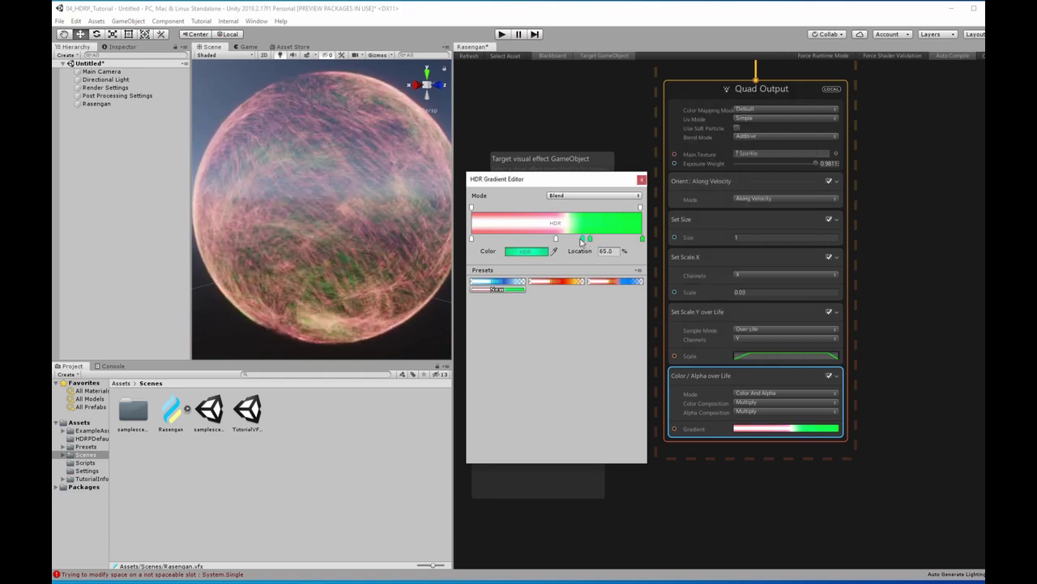
{"action": "left_click", "coordinate": [534, 239]}
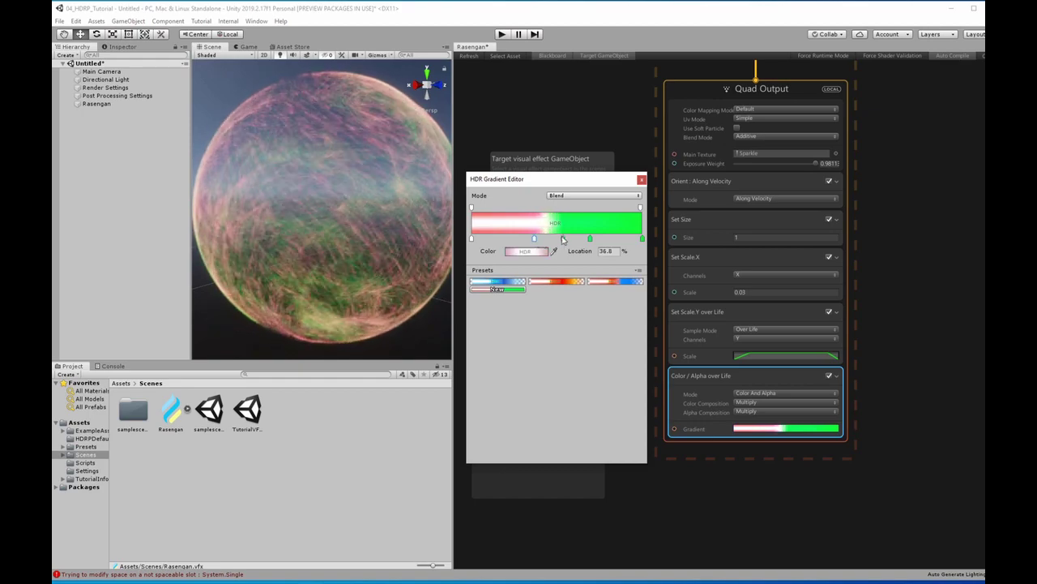
{"action": "left_click", "coordinate": [562, 240]}
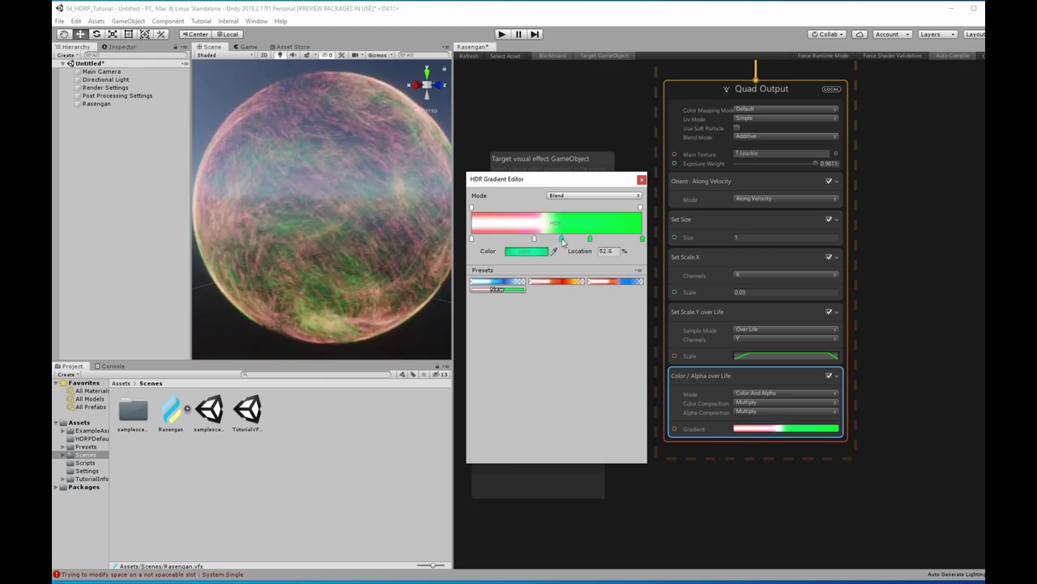
{"action": "left_click_drag", "start_coordinate": [563, 240], "coordinate": [557, 240]}
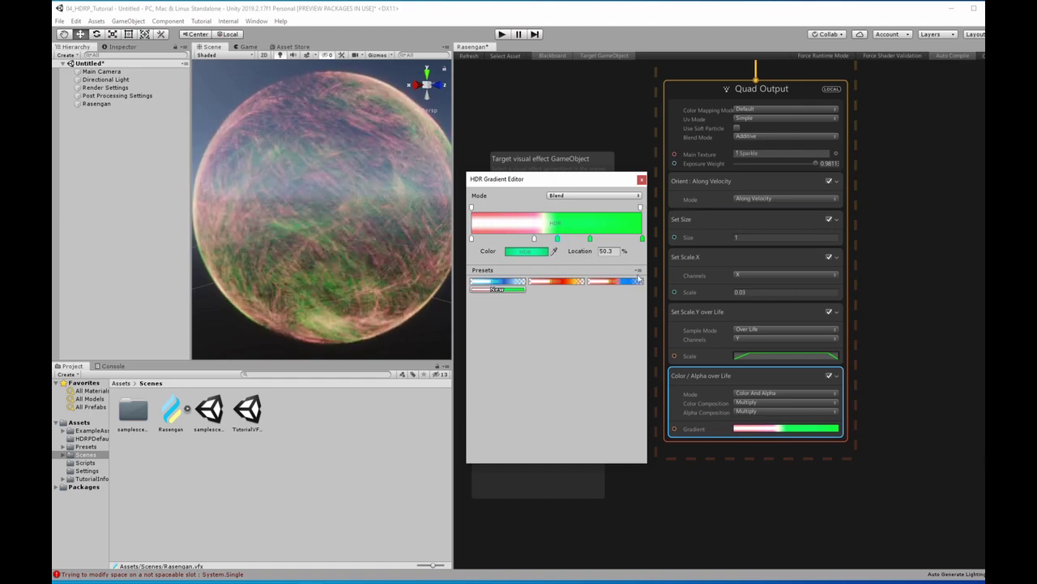
{"action": "middle_click_drag", "start_coordinate": [730, 81], "coordinate": [754, 575]}
{"action": "left_click", "coordinate": [701, 370]}
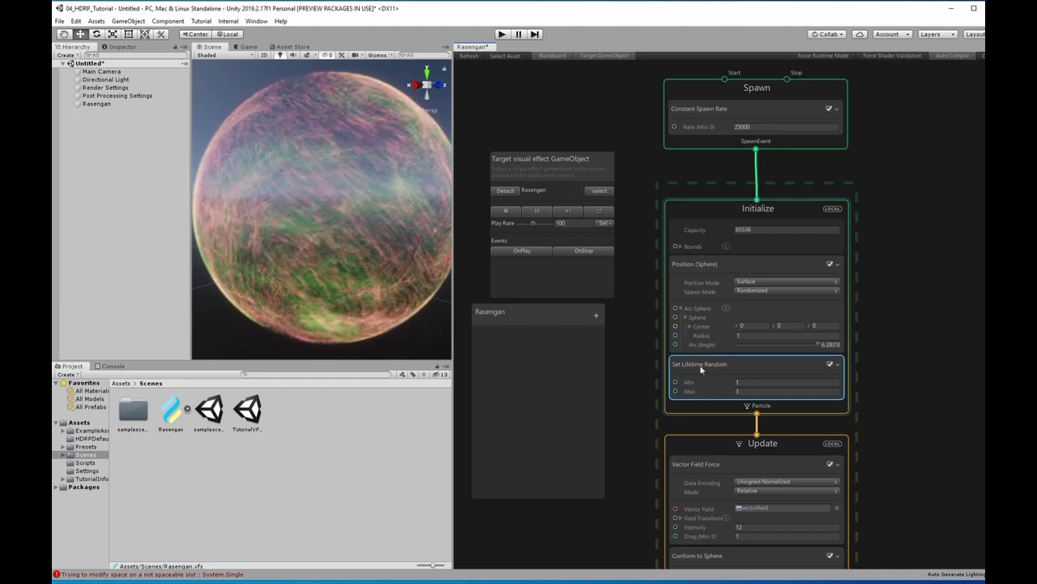
Select the minimum and maximum lifetime fields of Set Lifetime Random.
{"action": "left_click", "coordinate": [716, 386]}
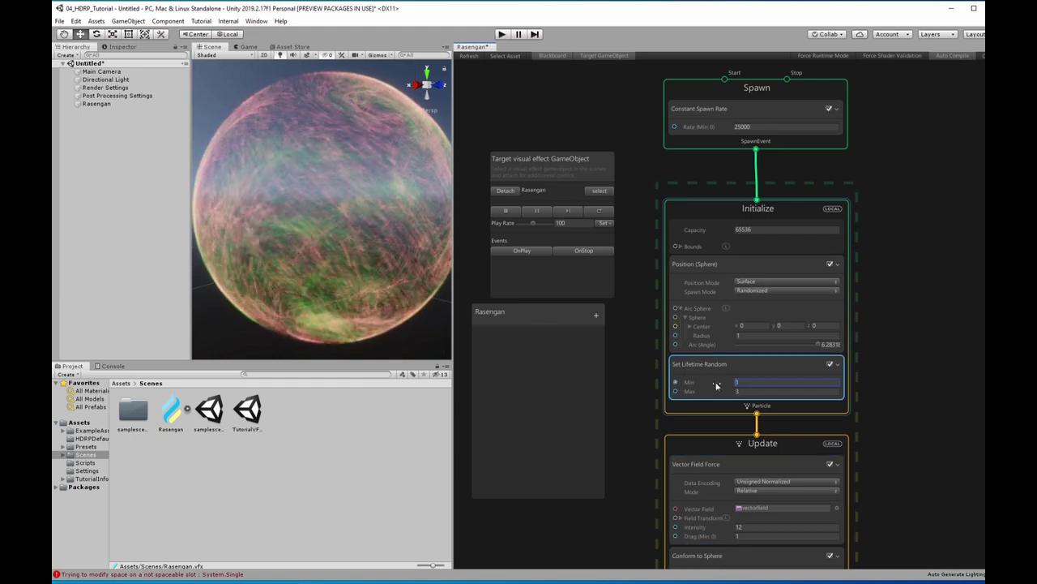
{"action": "left_click", "coordinate": [734, 392]}
{"action": "scroll", "coordinate": [370, 272], "scroll_direction": "down", "scroll_amount": 3}
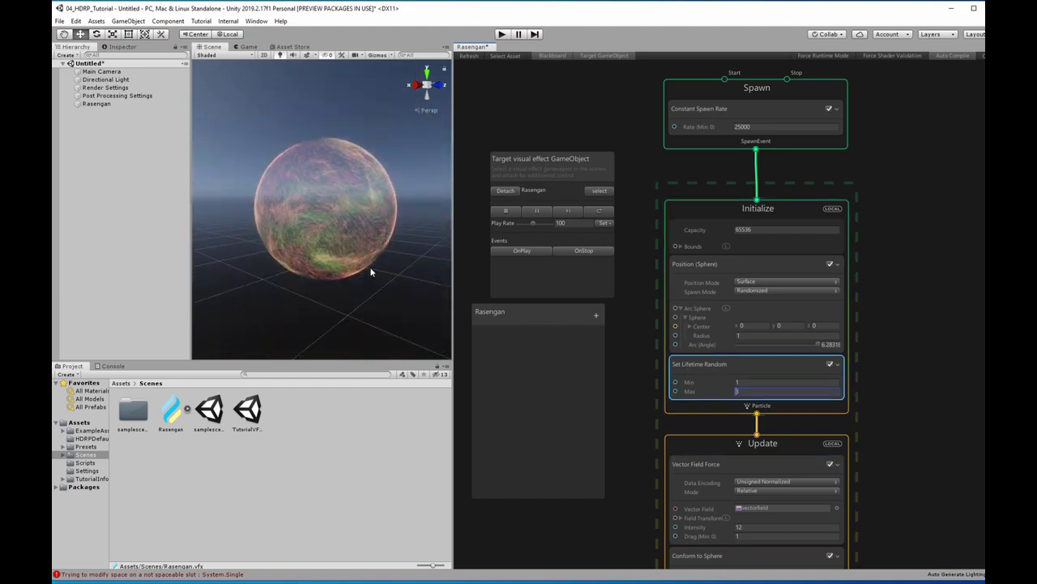
{"action": "scroll", "coordinate": [371, 273], "scroll_direction": "up", "scroll_amount": 3}
{"action": "mouse_move", "coordinate": [862, 470]}
{"action": "middle_mouse_down"}
{"action": "mouse_move", "coordinate": [810, 289]}
{"action": "mouse_move", "coordinate": [907, 249]}
{"action": "middle_mouse_up"}
{"action": "middle_click_drag", "start_coordinate": [810, 486], "coordinate": [780, 121]}
Apply the blue preset to the Color/Alpha over Life gradient.
{"action": "left_click", "coordinate": [798, 433]}
{"action": "left_click", "coordinate": [518, 280]}
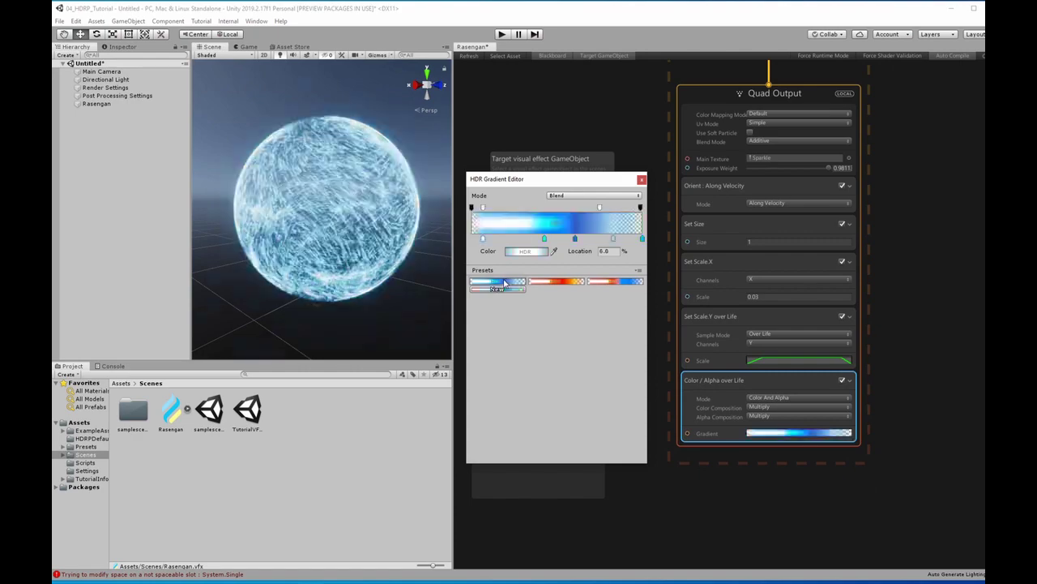
{"action": "left_click", "coordinate": [642, 180]}
{"action": "mouse_move", "coordinate": [647, 200]}
{"action": "middle_mouse_down"}
{"action": "mouse_move", "coordinate": [660, 252]}
{"action": "mouse_move", "coordinate": [695, 287]}
{"action": "mouse_move", "coordinate": [693, 191]}
{"action": "mouse_move", "coordinate": [697, 273]}
{"action": "mouse_move", "coordinate": [687, 307]}
{"action": "middle_mouse_up"}
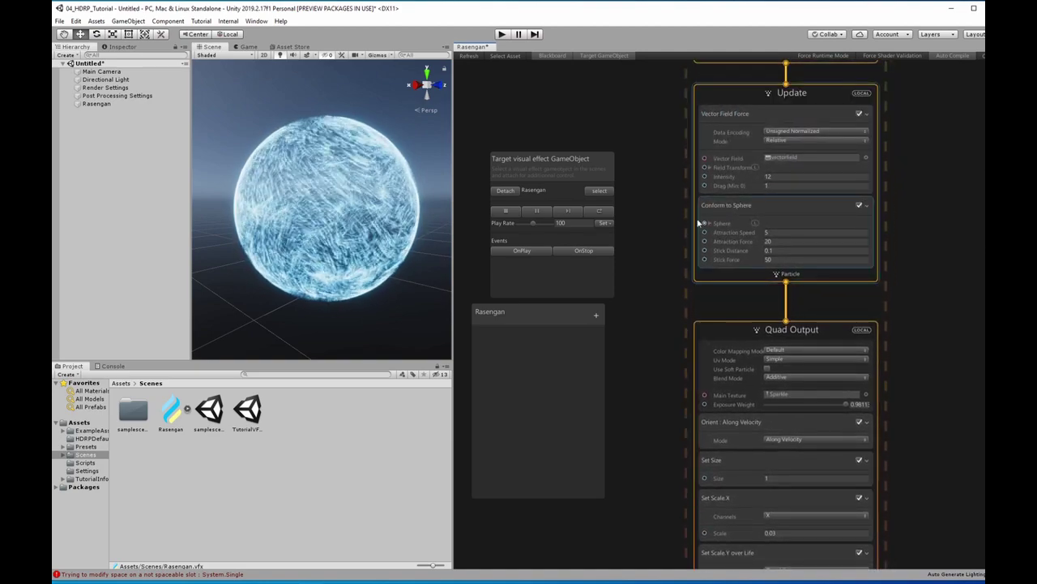
Move the target GameObject and Rasengan blackboard panels higher.
{"action": "middle_click_drag", "start_coordinate": [682, 237], "coordinate": [698, 264]}
{"action": "left_click_drag", "start_coordinate": [542, 158], "coordinate": [527, 97]}
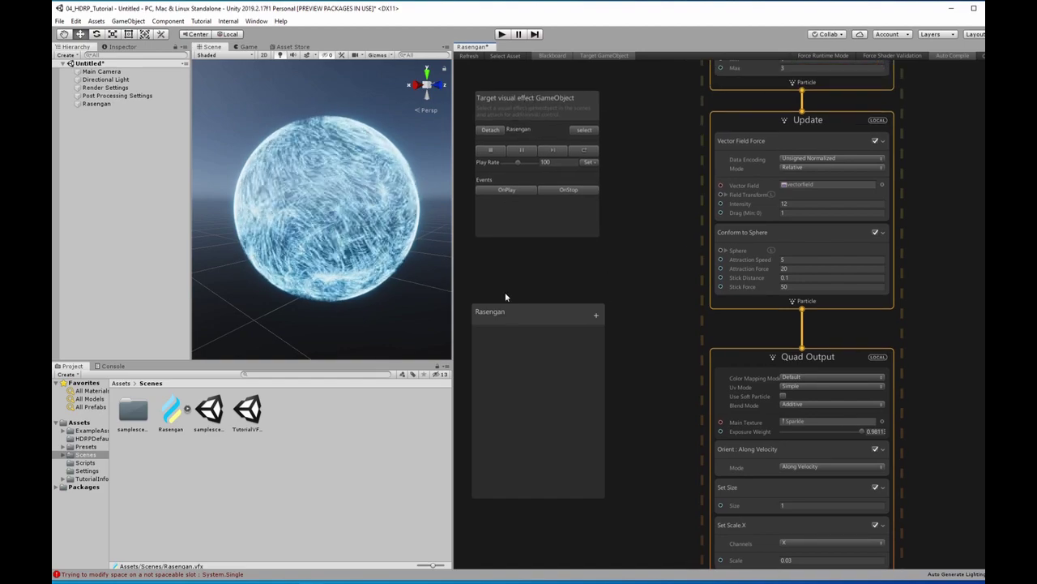
{"action": "mouse_move", "coordinate": [505, 312]}
{"action": "left_mouse_down"}
{"action": "mouse_move", "coordinate": [519, 248]}
{"action": "mouse_move", "coordinate": [533, 261]}
{"action": "mouse_move", "coordinate": [513, 256]}
{"action": "left_mouse_up"}
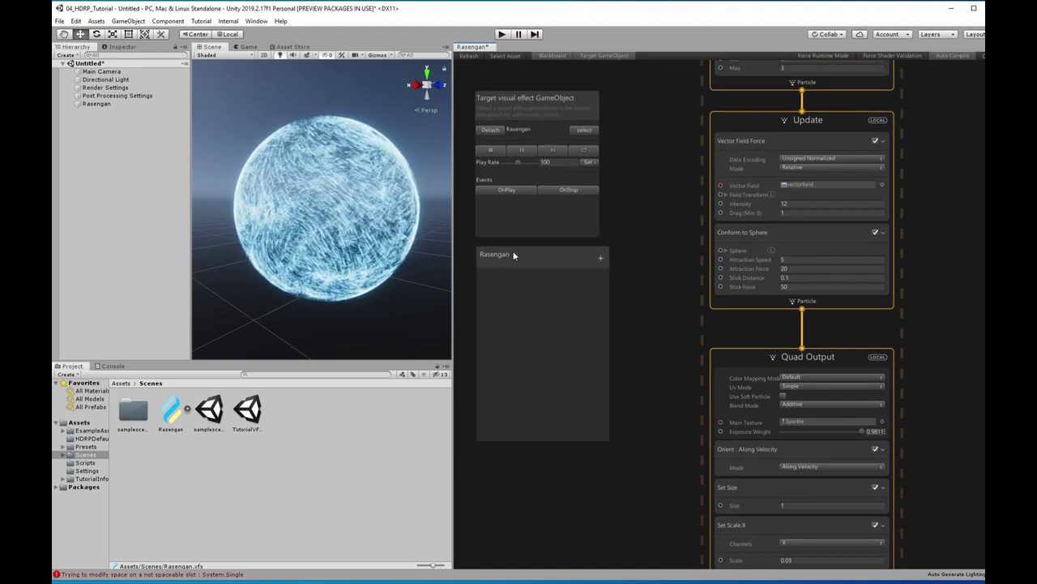
Add a Gradient property to the Rasengan blackboard and drop its node into the graph.
{"action": "left_click", "coordinate": [601, 257]}
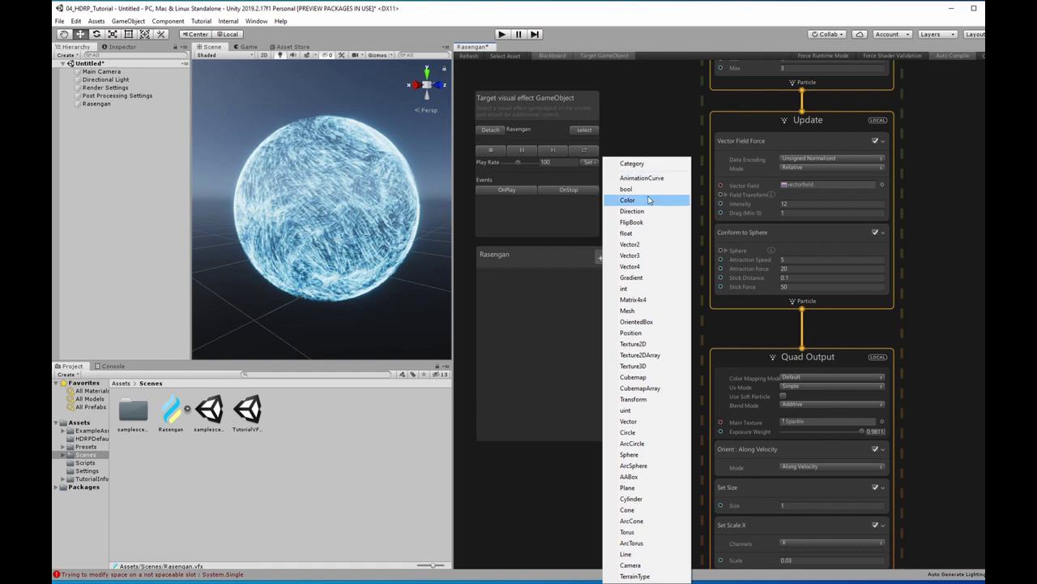
{"action": "left_click", "coordinate": [639, 277]}
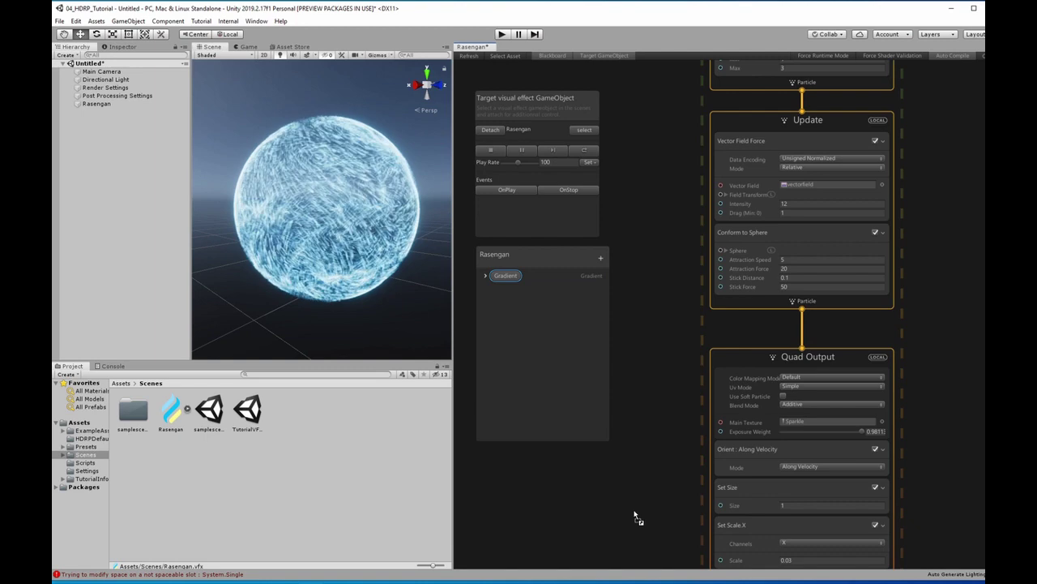
{"action": "left_click_drag", "start_coordinate": [636, 517], "coordinate": [636, 517]}
Wire the Gradient property into Color/Alpha over Life and give it the blue preset.
{"action": "middle_click_drag", "start_coordinate": [636, 517], "coordinate": [698, 245]}
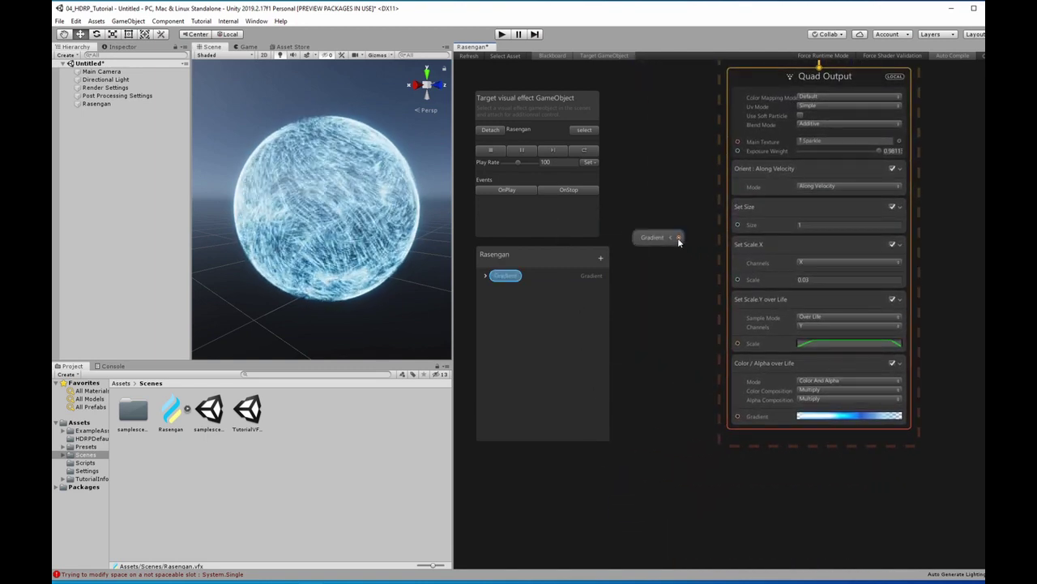
{"action": "left_click_drag", "start_coordinate": [740, 421], "coordinate": [738, 417]}
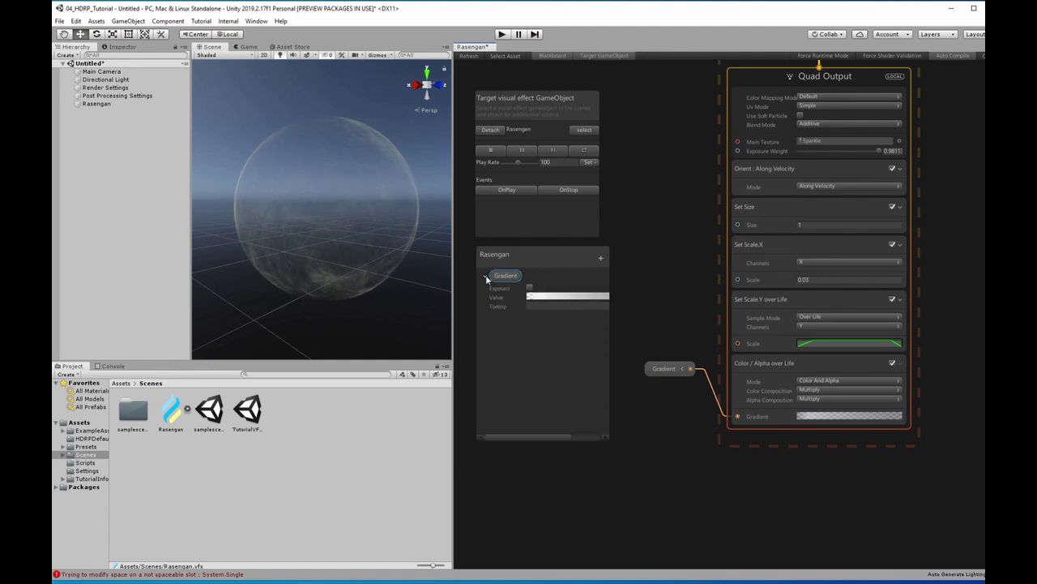
{"action": "left_click", "coordinate": [538, 297]}
{"action": "left_click", "coordinate": [499, 280]}
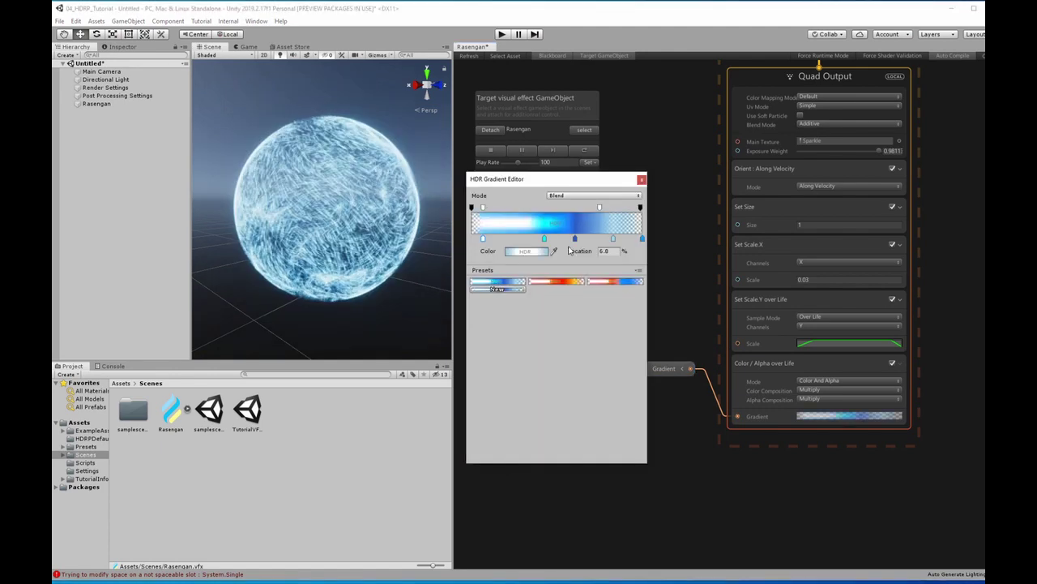
{"action": "left_click", "coordinate": [642, 179]}
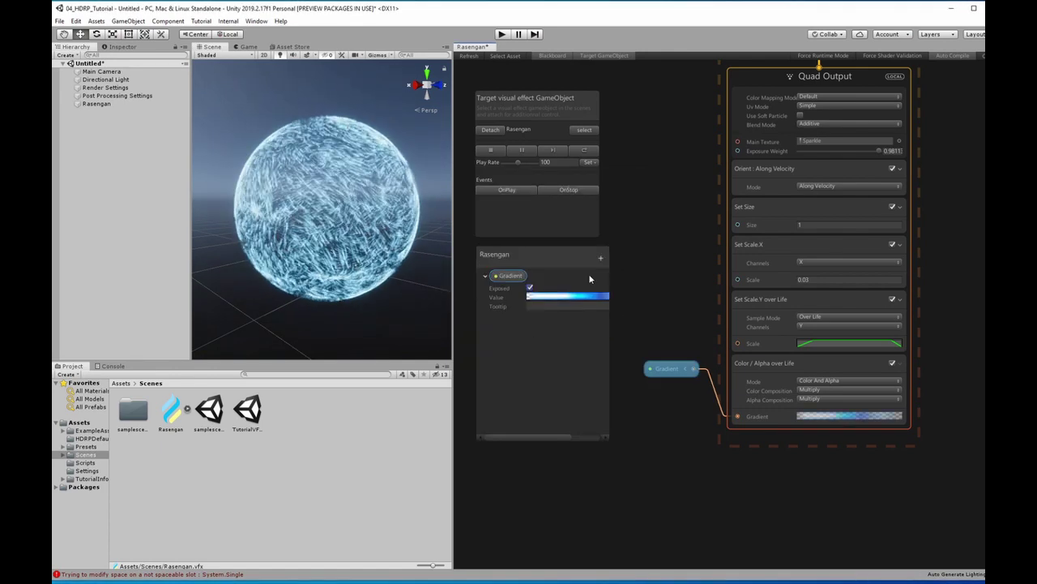
Duplicate the Rasengan object and move the copy beside the original.
{"action": "left_click", "coordinate": [98, 105]}
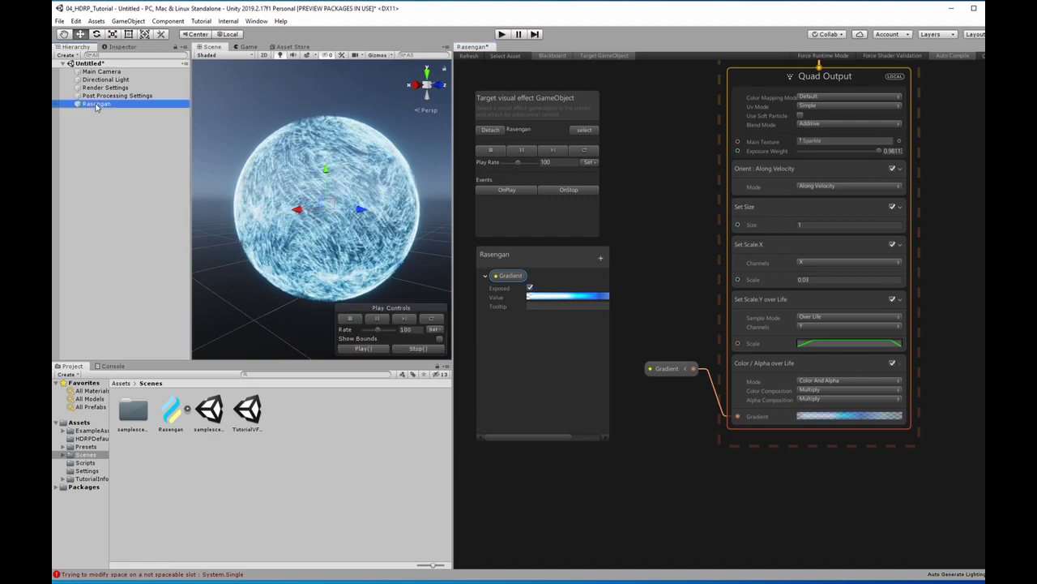
{"action": "left_click", "coordinate": [122, 48]}
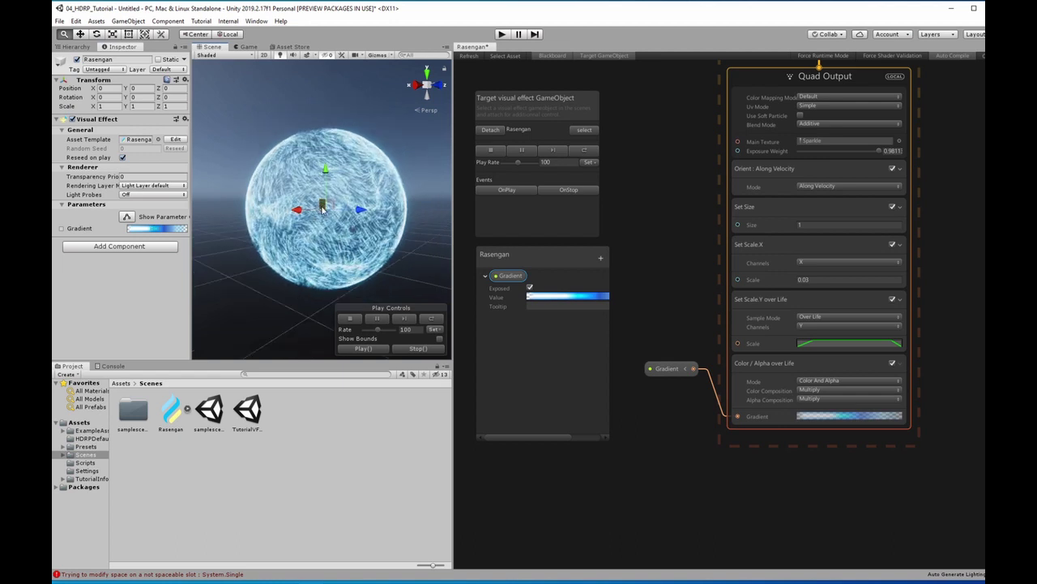
{"action": "left_click", "coordinate": [73, 47]}
{"action": "left_click_drag", "start_coordinate": [171, 412], "coordinate": [247, 231]}
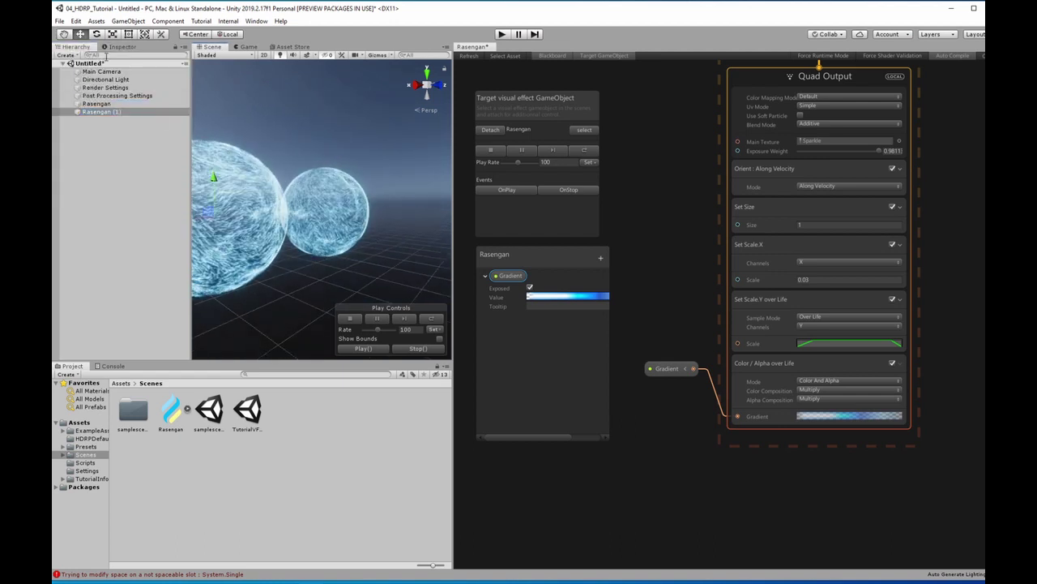
Apply the red-orange preset to the duplicate's gradient in the Inspector.
{"action": "left_click", "coordinate": [122, 47]}
{"action": "left_click", "coordinate": [157, 228]}
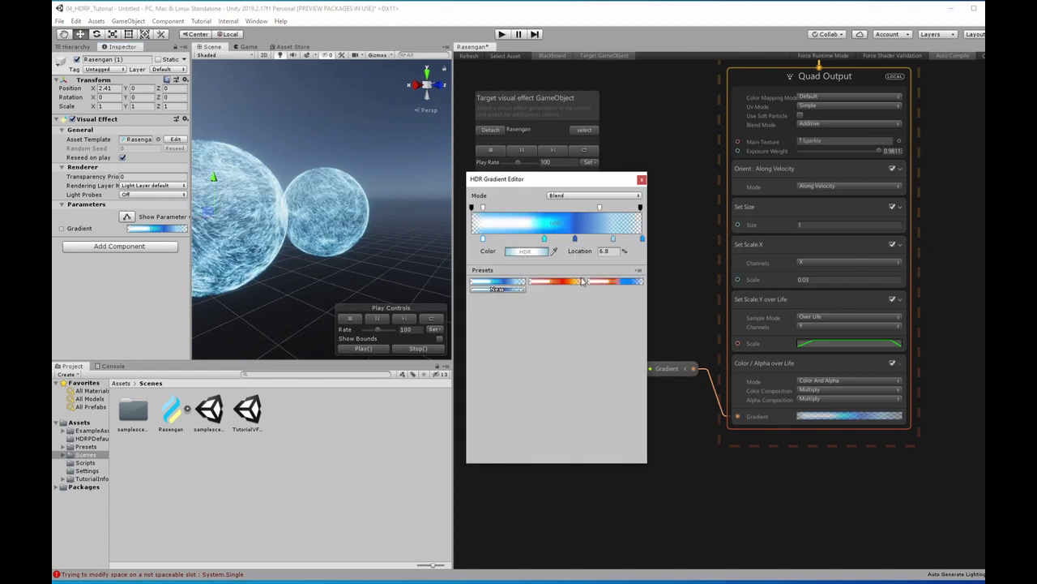
{"action": "left_click", "coordinate": [556, 281]}
{"action": "left_click", "coordinate": [642, 180]}
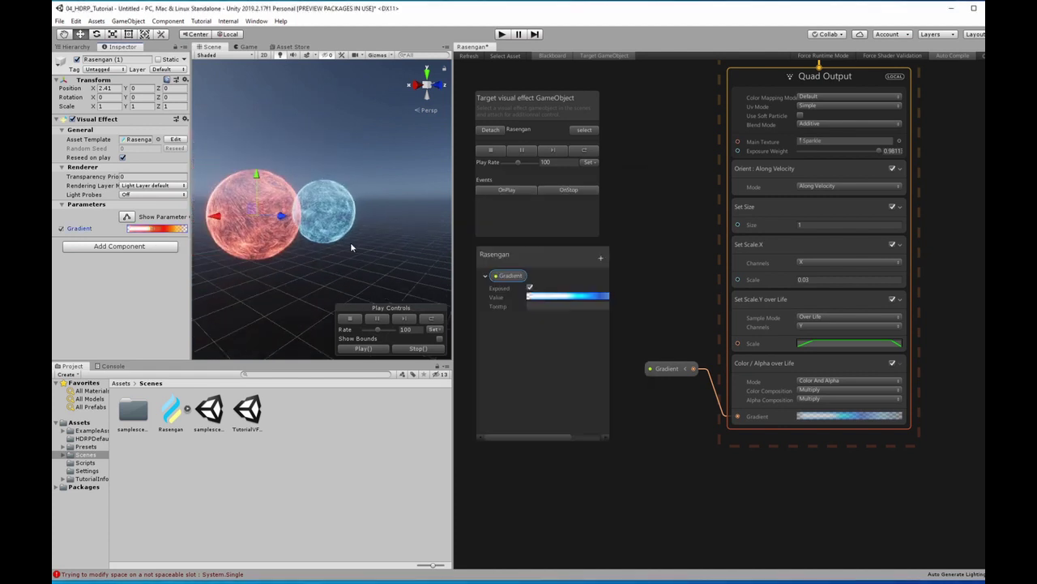
{"action": "scroll", "coordinate": [351, 242], "scroll_direction": "down", "scroll_amount": 3}
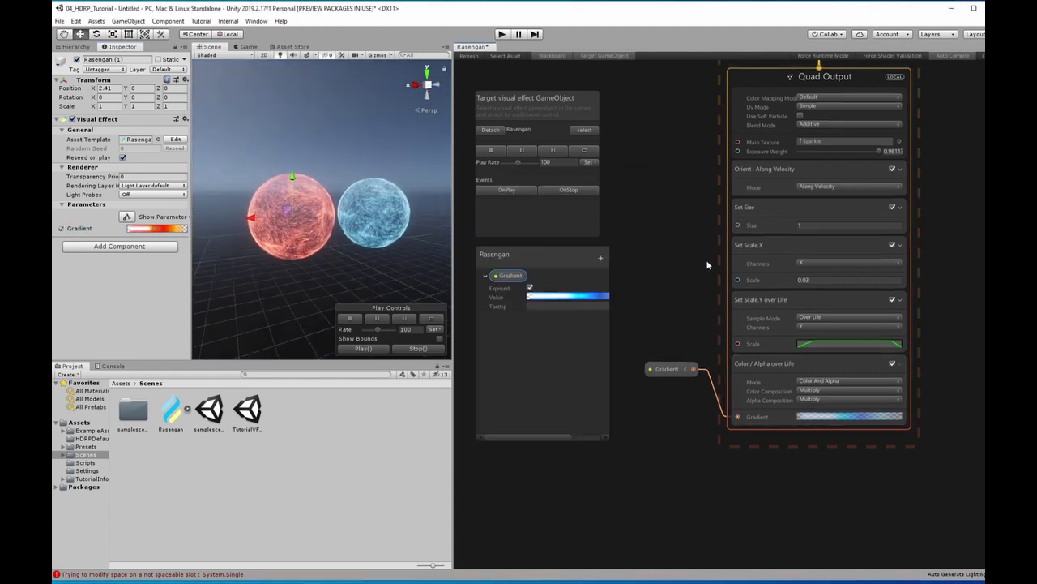
Nudge Quad Output's Exposure Weight down to about 0.95 and zoom to the Spawn rate.
{"action": "middle_click_drag", "start_coordinate": [826, 165], "coordinate": [791, 324]}
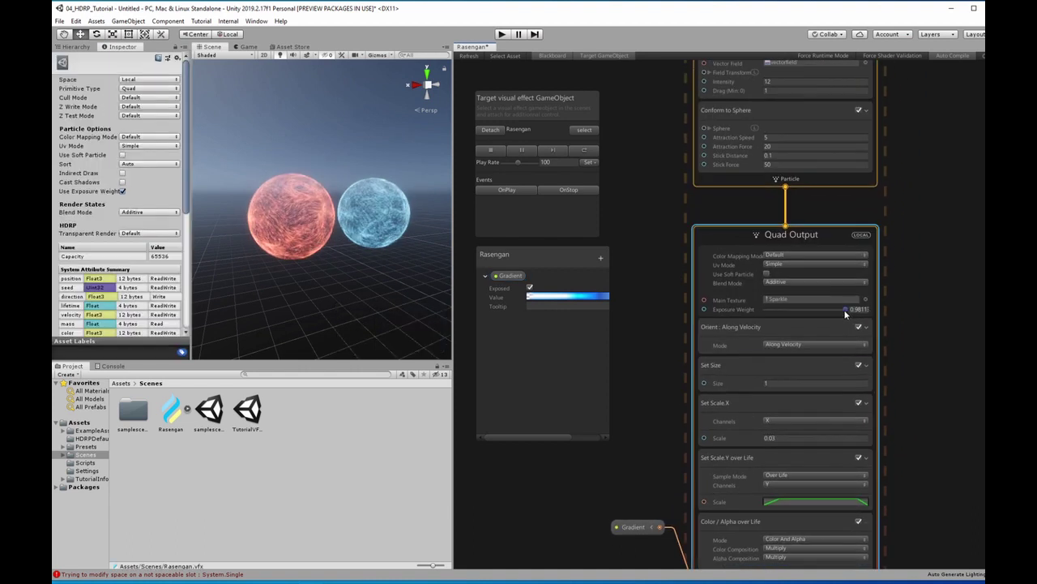
{"action": "left_click_drag", "start_coordinate": [847, 309], "coordinate": [841, 309]}
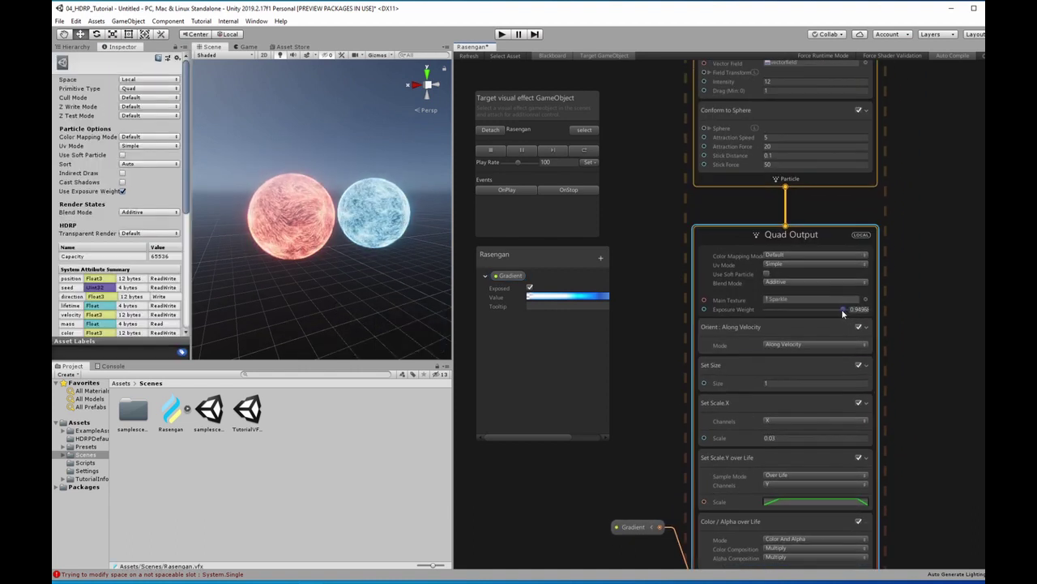
{"action": "scroll", "coordinate": [687, 358], "scroll_direction": "down", "scroll_amount": 2}
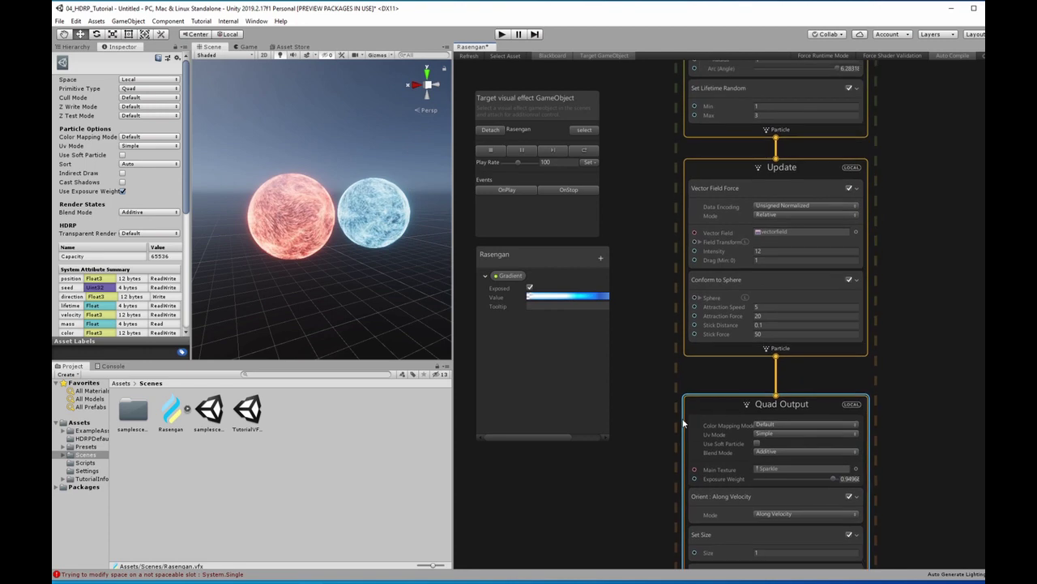
{"action": "scroll", "coordinate": [687, 358], "scroll_direction": "down", "scroll_amount": 3}
{"action": "scroll", "coordinate": [687, 358], "scroll_direction": "down", "scroll_amount": 1}
{"action": "scroll", "coordinate": [709, 247], "scroll_direction": "up", "scroll_amount": 2}
{"action": "scroll", "coordinate": [730, 241], "scroll_direction": "up", "scroll_amount": 3}
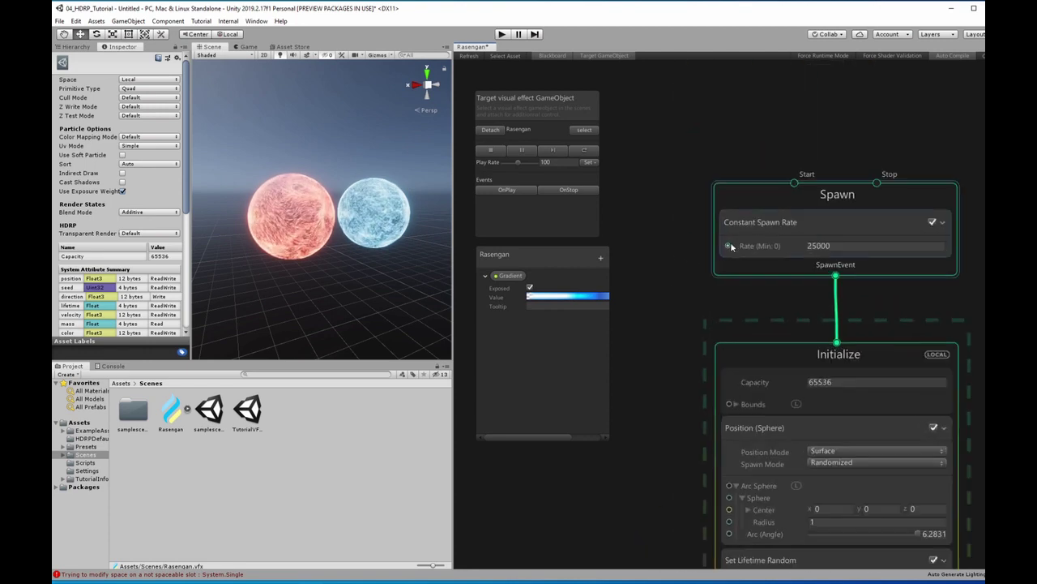
{"action": "left_click_drag", "start_coordinate": [723, 247], "coordinate": [637, 243]}
Add an exposed integer property named Spawn Rate to the blackboard.
{"action": "left_click", "coordinate": [667, 191]}
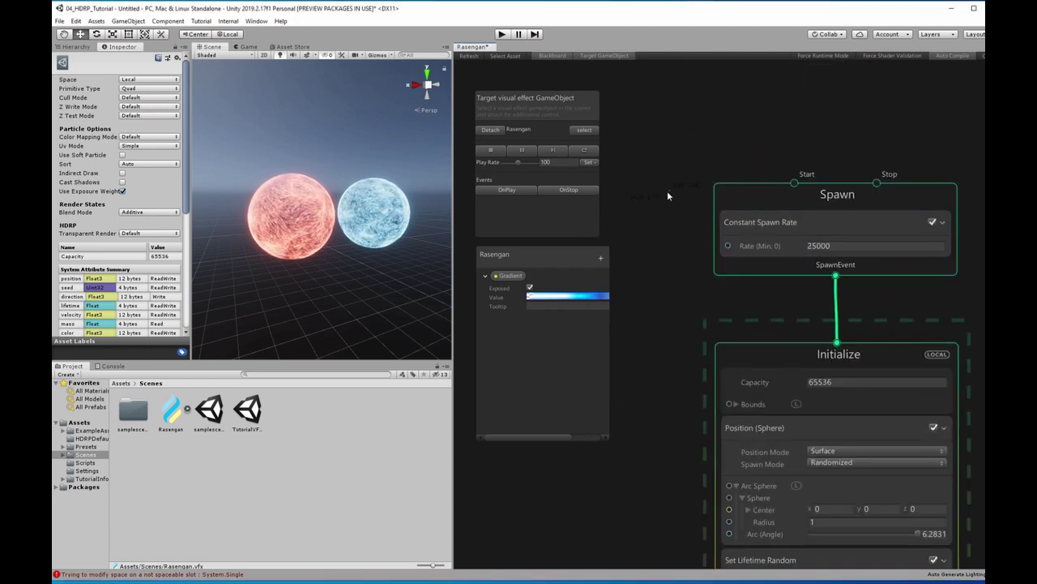
{"action": "left_click", "coordinate": [600, 259]}
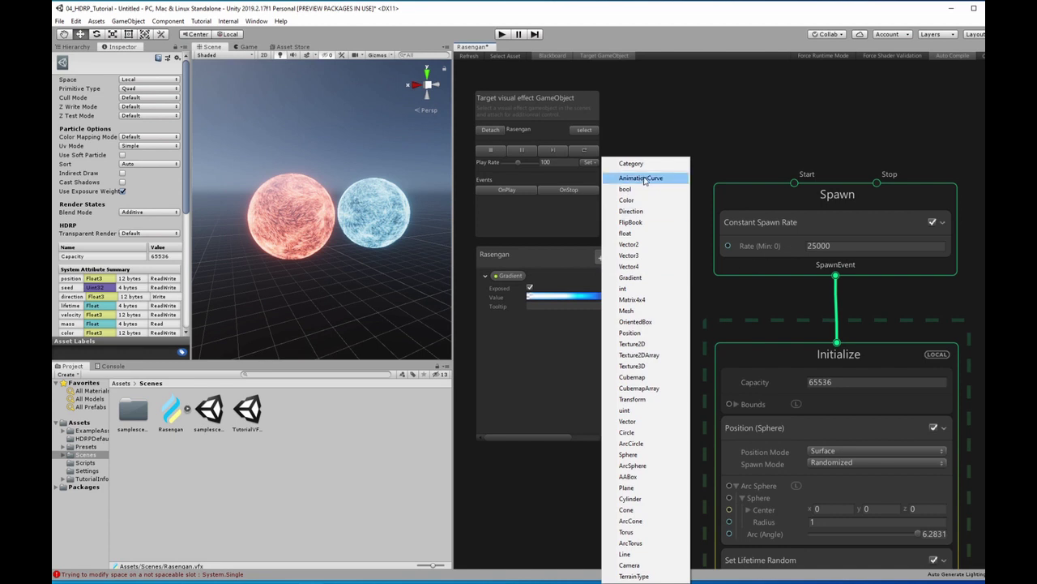
{"action": "left_click", "coordinate": [634, 289]}
{"action": "type", "text": "Spawn Rate"}
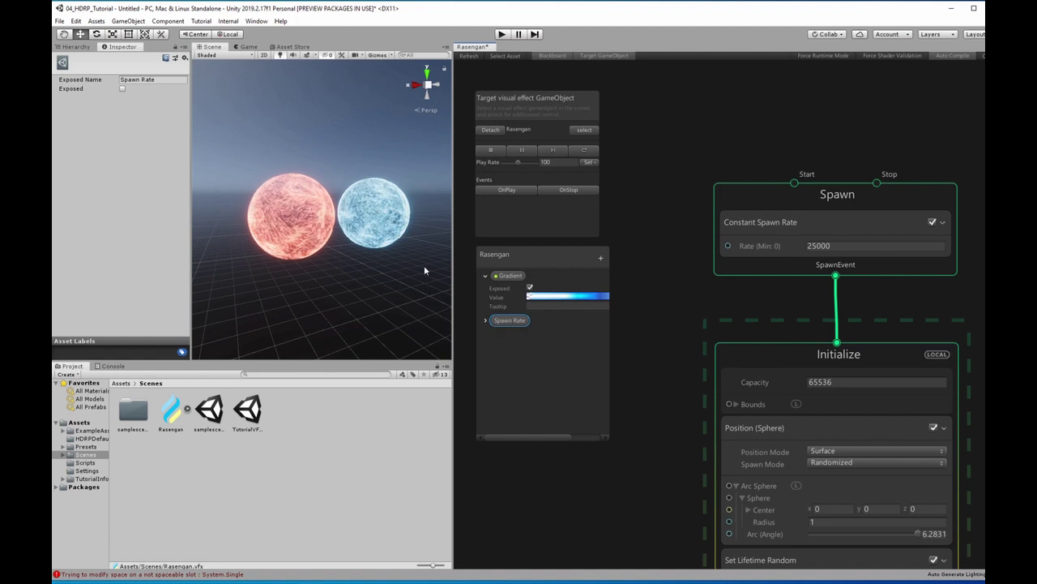
{"action": "left_click", "coordinate": [485, 321]}
{"action": "type", "text": "5000"}
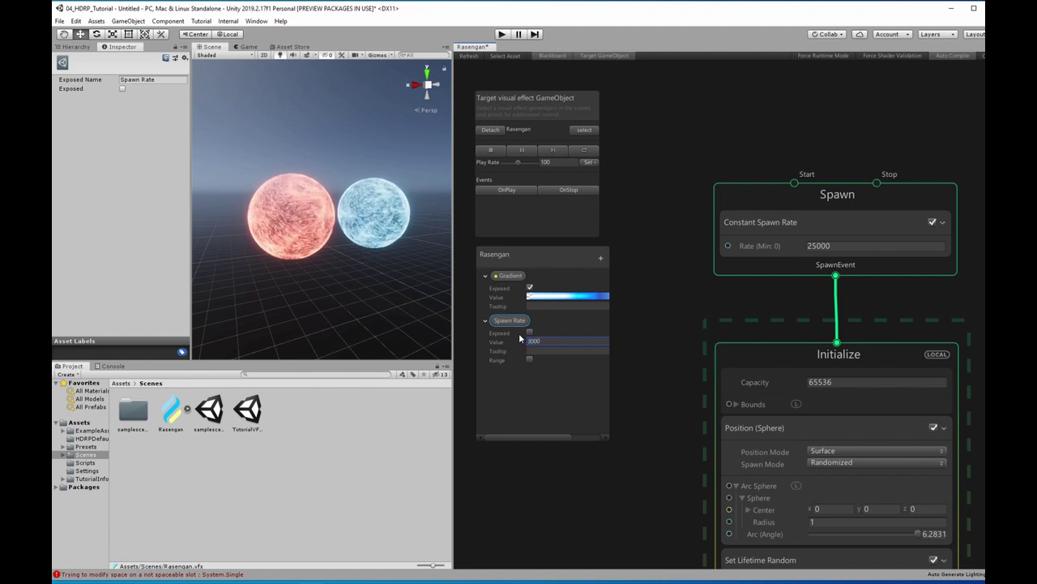
{"action": "left_click", "coordinate": [529, 332]}
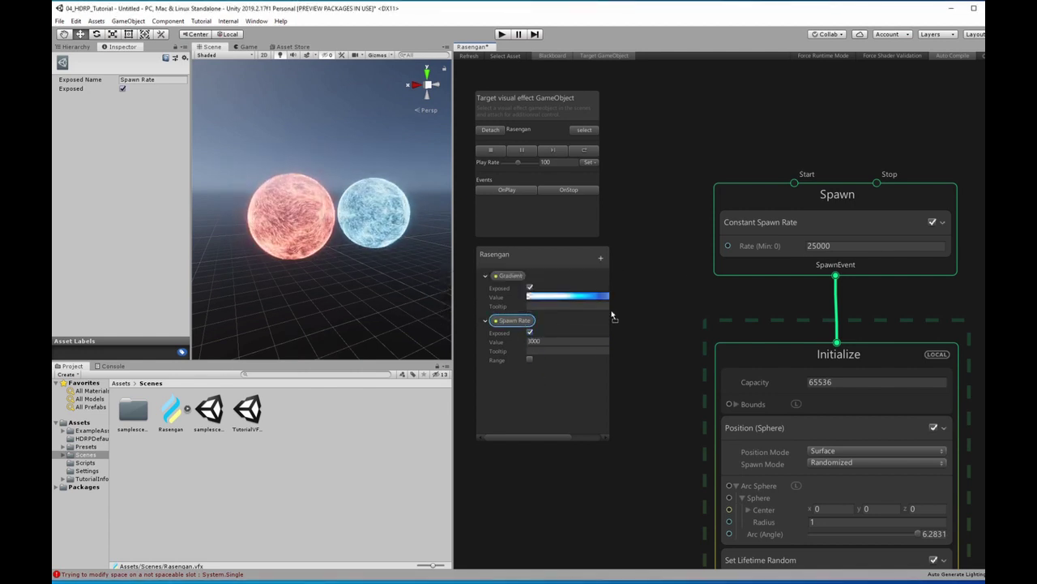
Connect Spawn Rate to the Spawn node's Rate and set it to 10000.
{"action": "left_click_drag", "start_coordinate": [711, 231], "coordinate": [729, 245]}
{"action": "left_click_drag", "start_coordinate": [670, 230], "coordinate": [646, 239]}
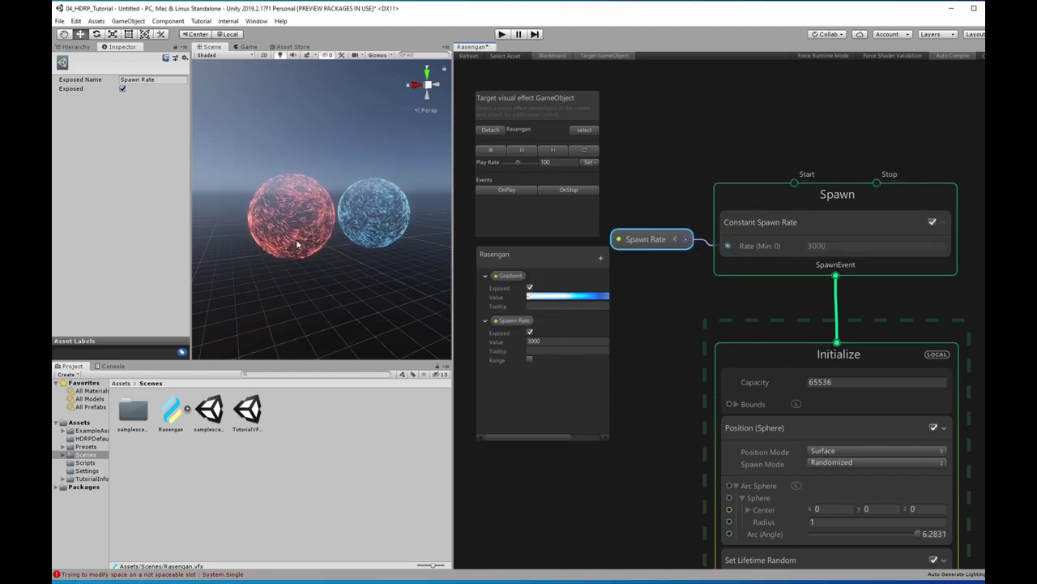
{"action": "left_click", "coordinate": [550, 340]}
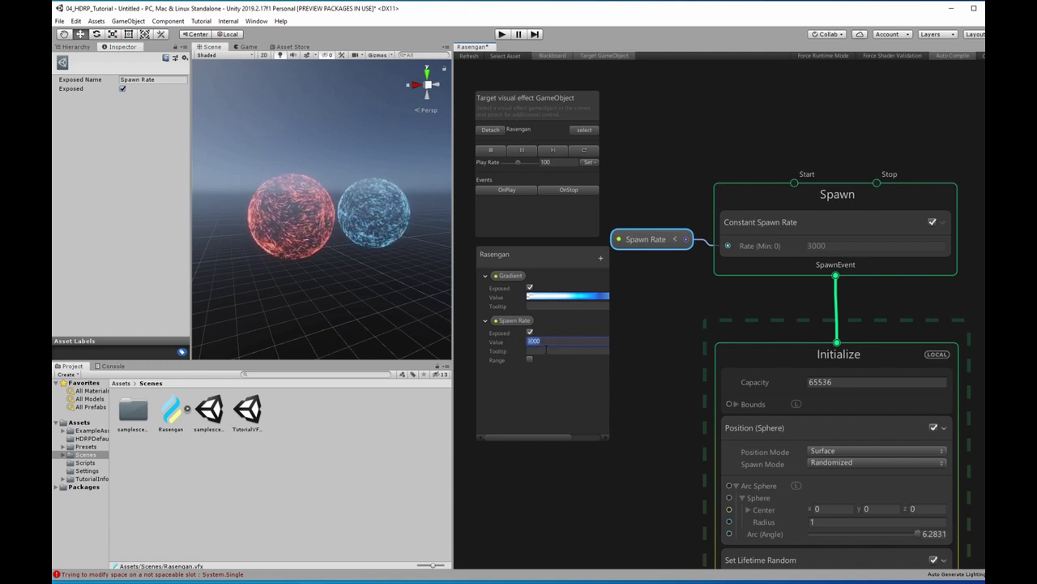
{"action": "type", "text": "100"}
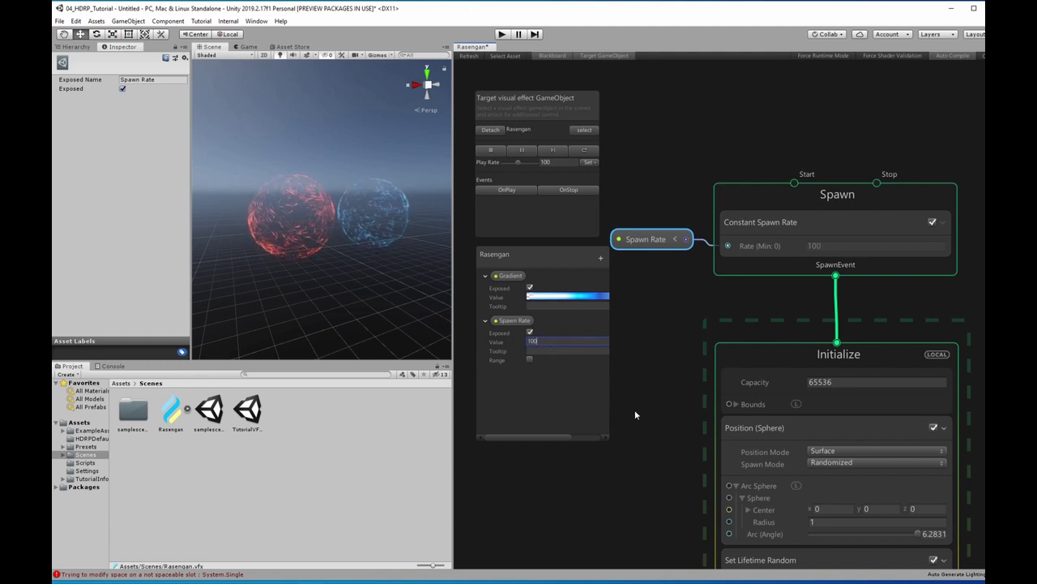
{"action": "type", "text": "00"}
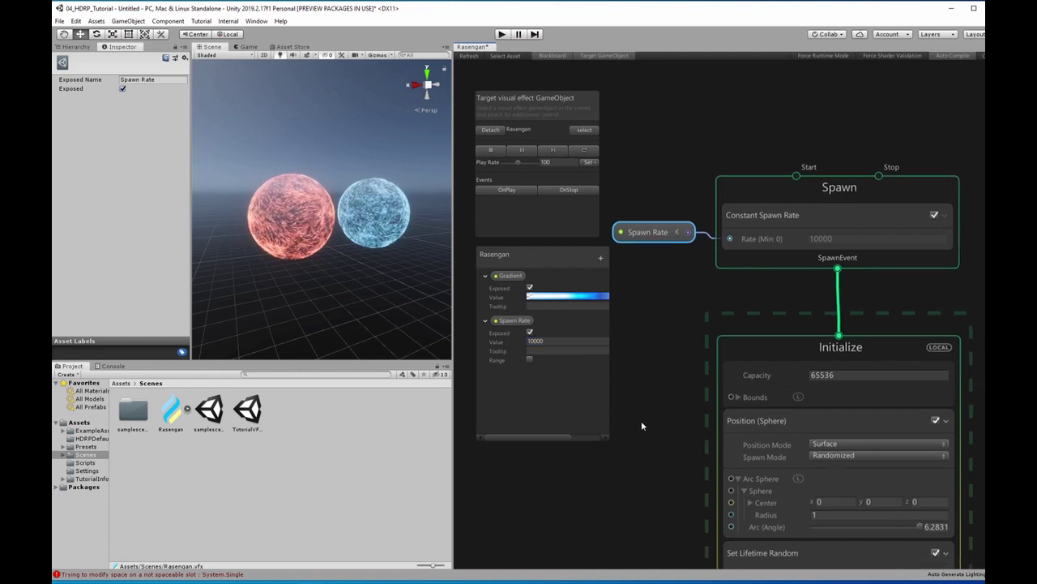
{"action": "mouse_move", "coordinate": [377, 274]}
{"action": "left_mouse_down"}
{"action": "mouse_move", "coordinate": [300, 263]}
{"action": "mouse_move", "coordinate": [326, 256]}
{"action": "left_mouse_up"}
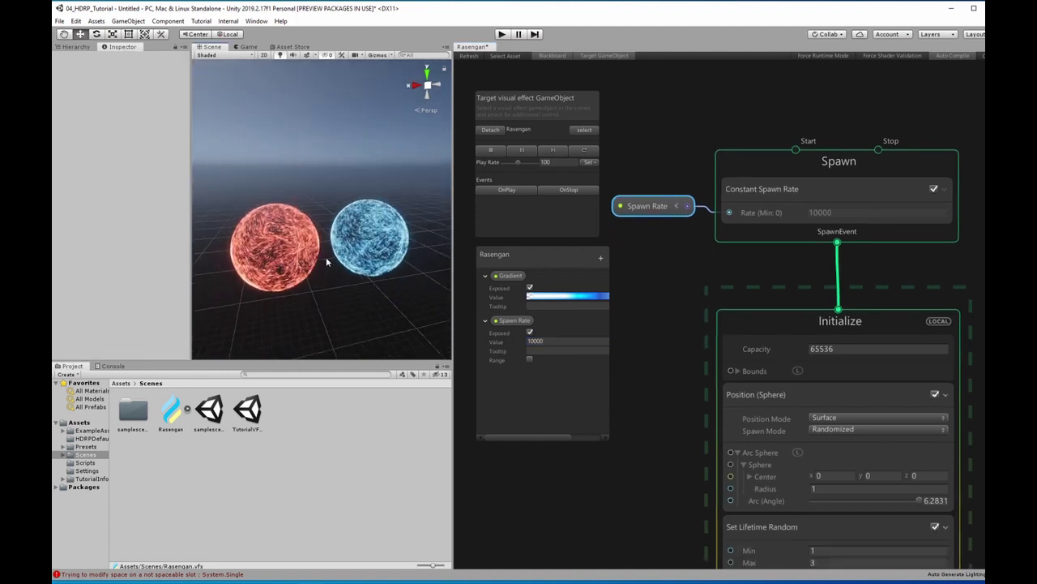
{"action": "left_click", "coordinate": [758, 391]}
{"action": "scroll", "coordinate": [758, 390], "scroll_direction": "down", "scroll_amount": 5}
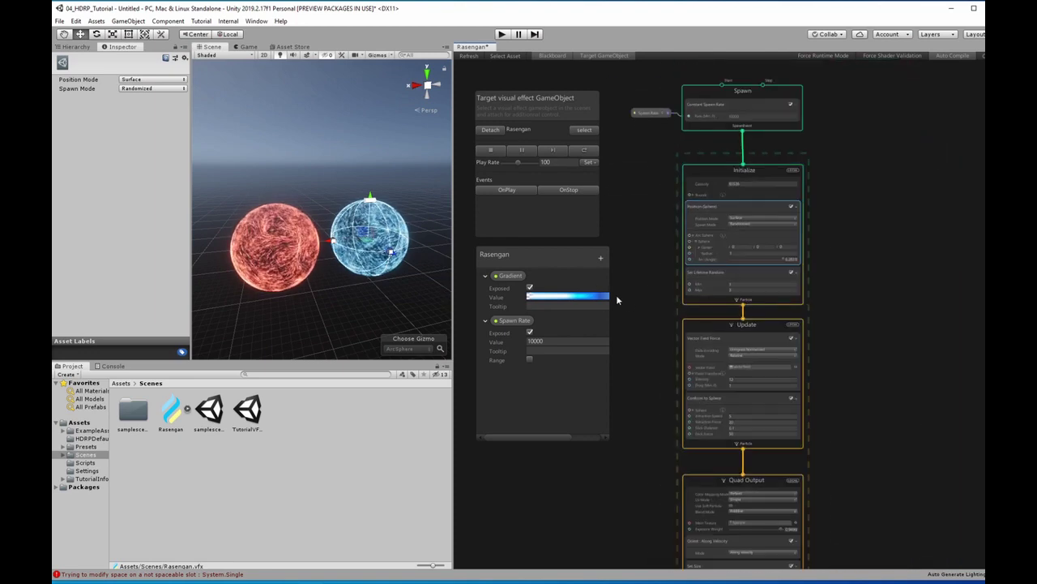
{"action": "scroll", "coordinate": [661, 336], "scroll_direction": "up", "scroll_amount": 1}
{"action": "scroll", "coordinate": [664, 334], "scroll_direction": "up", "scroll_amount": 1}
{"action": "scroll", "coordinate": [664, 336], "scroll_direction": "up", "scroll_amount": 1}
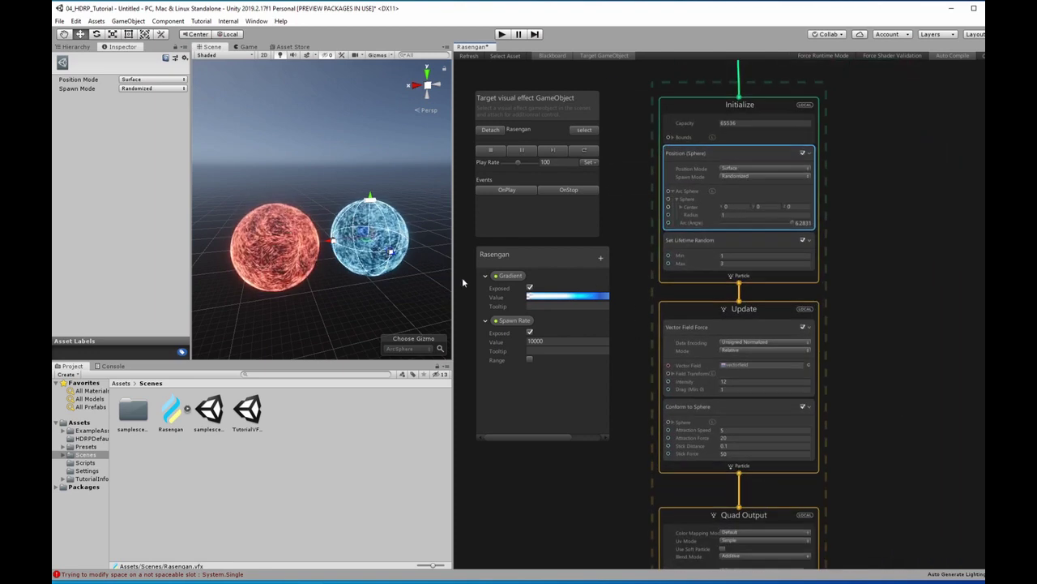
{"action": "scroll", "coordinate": [653, 367], "scroll_direction": "up", "scroll_amount": 2}
{"action": "scroll", "coordinate": [655, 369], "scroll_direction": "up", "scroll_amount": 1}
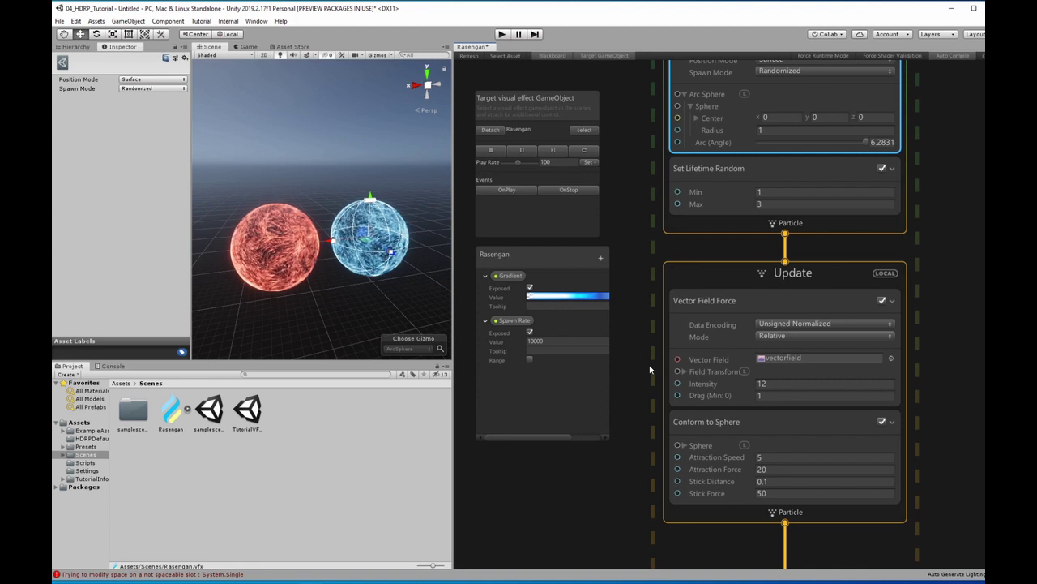
{"action": "scroll", "coordinate": [649, 368], "scroll_direction": "up", "scroll_amount": 1}
{"action": "left_click", "coordinate": [718, 308]}
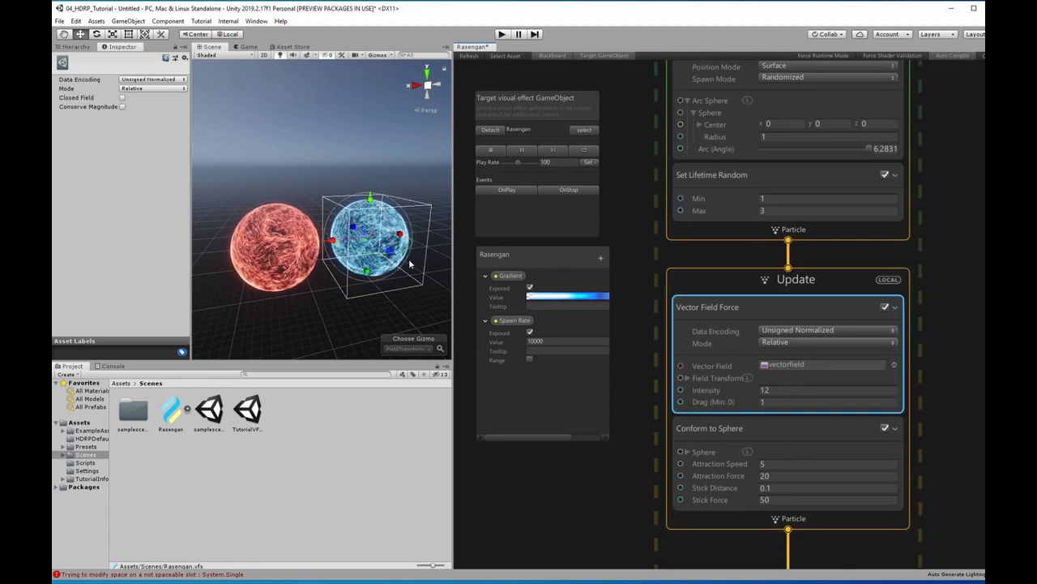
{"action": "mouse_move", "coordinate": [707, 63]}
{"action": "middle_mouse_down"}
{"action": "mouse_move", "coordinate": [707, 160]}
{"action": "mouse_move", "coordinate": [697, 164]}
{"action": "middle_mouse_up"}
{"action": "left_click", "coordinate": [711, 140]}
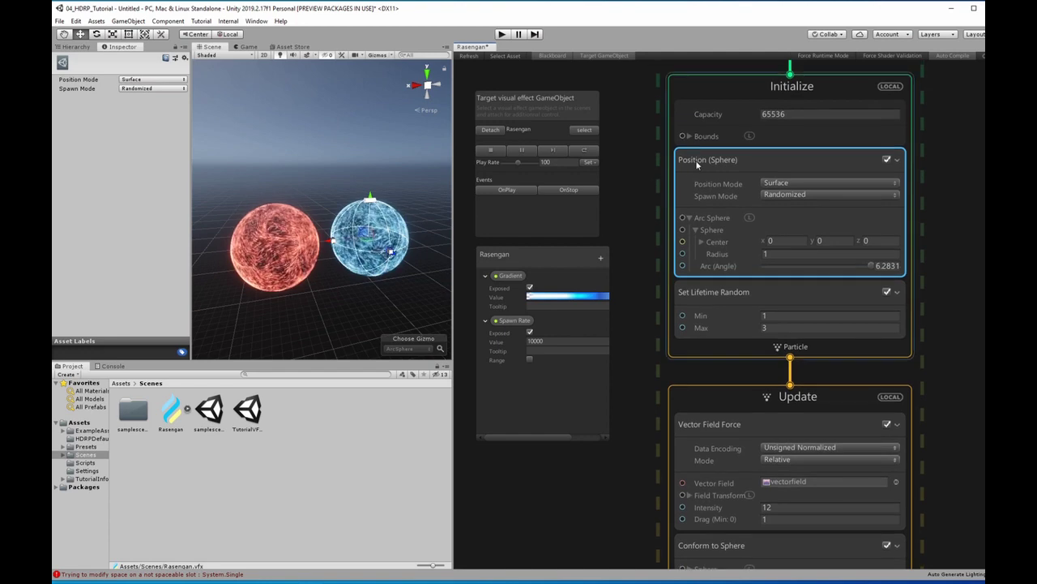
{"action": "scroll", "coordinate": [386, 184], "scroll_direction": "up", "scroll_amount": 2}
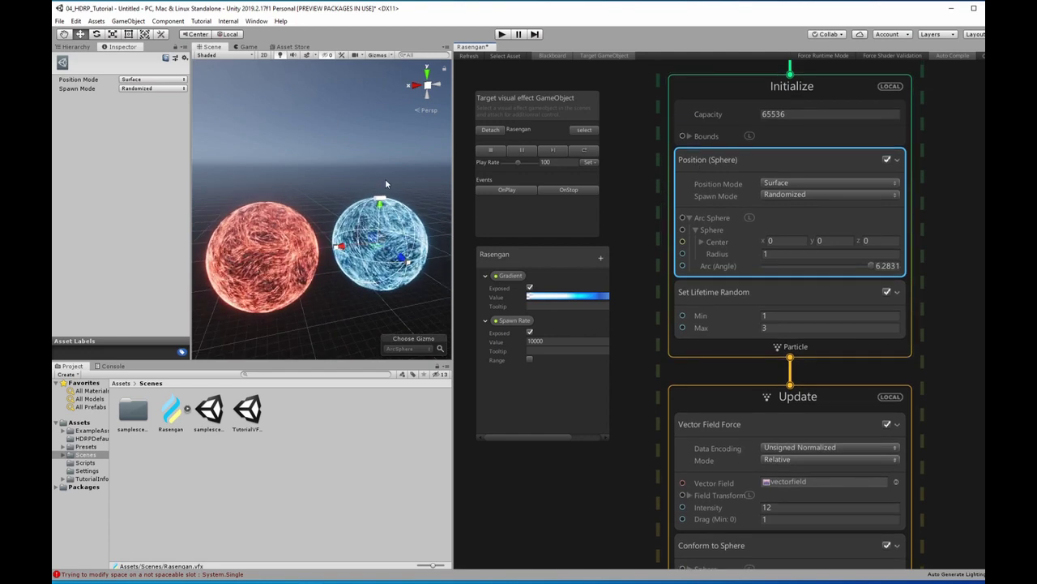
{"action": "key", "text": "f"}
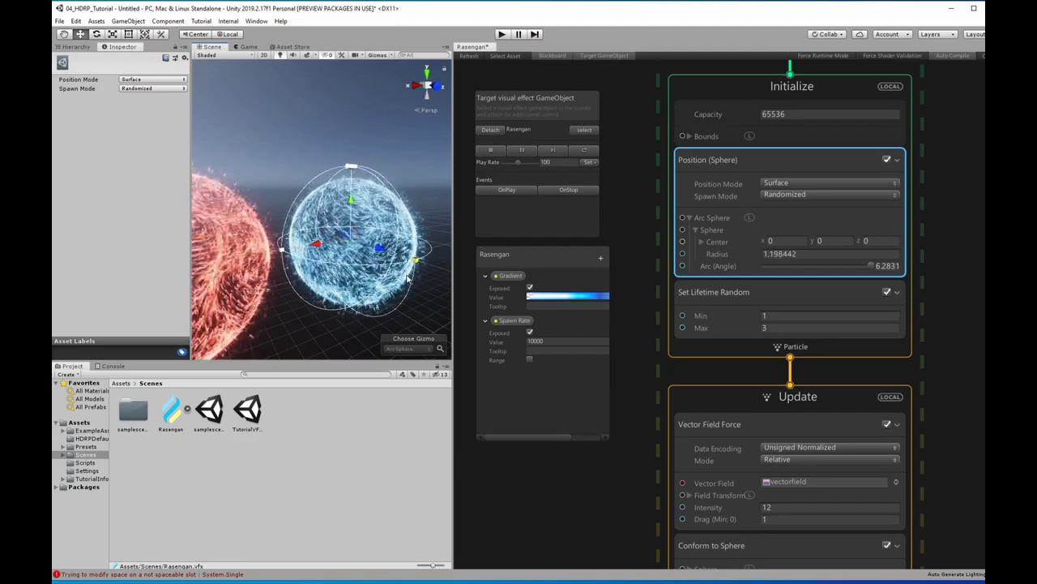
{"action": "left_click_drag", "start_coordinate": [420, 288], "coordinate": [463, 347]}
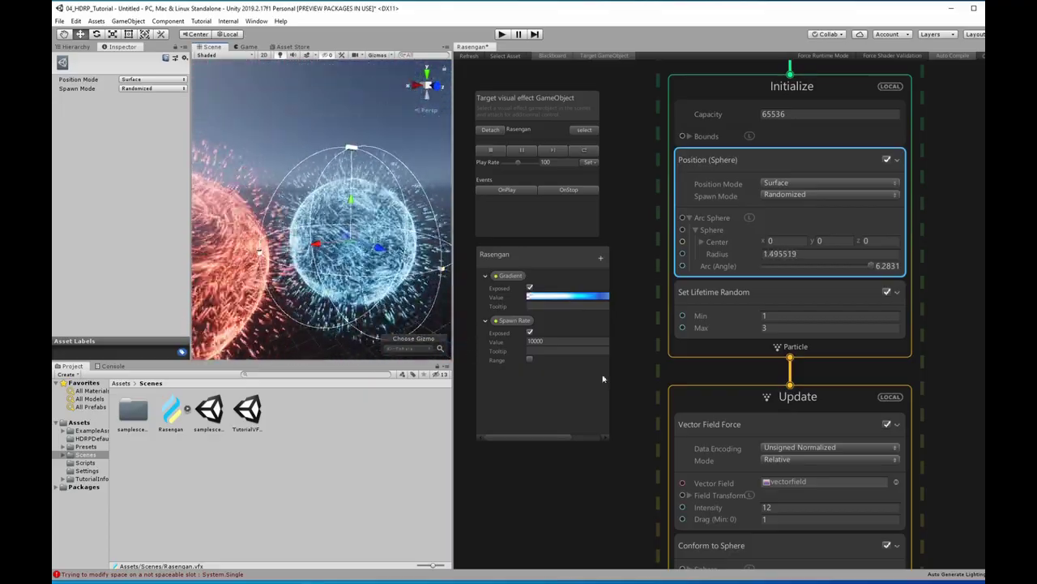
{"action": "middle_click_drag", "start_coordinate": [639, 426], "coordinate": [627, 184]}
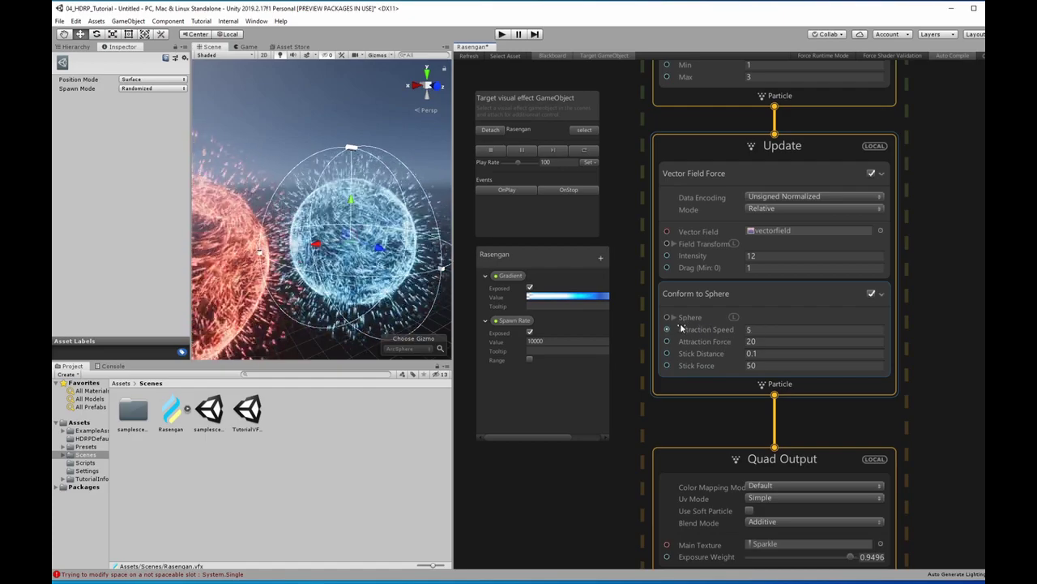
{"action": "middle_click_drag", "start_coordinate": [635, 177], "coordinate": [626, 351]}
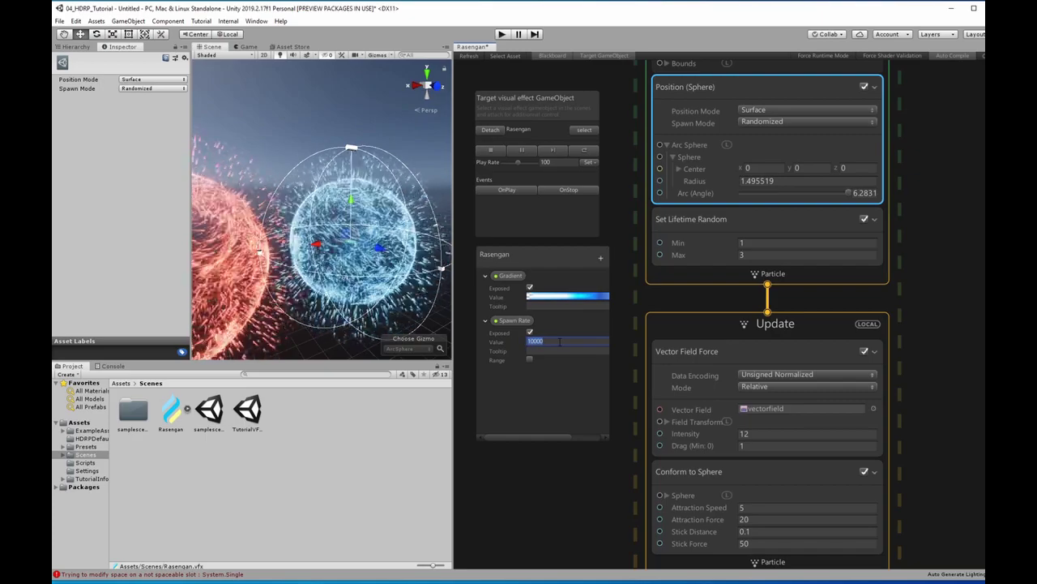
{"action": "left_click", "coordinate": [627, 369]}
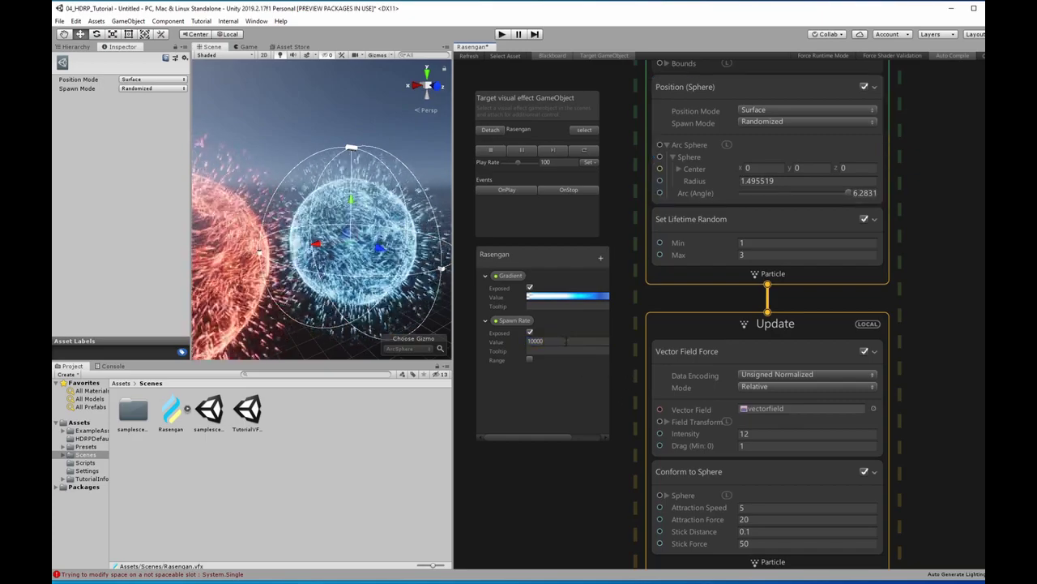
{"action": "left_click", "coordinate": [702, 238]}
{"action": "middle_click_drag", "start_coordinate": [702, 238], "coordinate": [691, 307]}
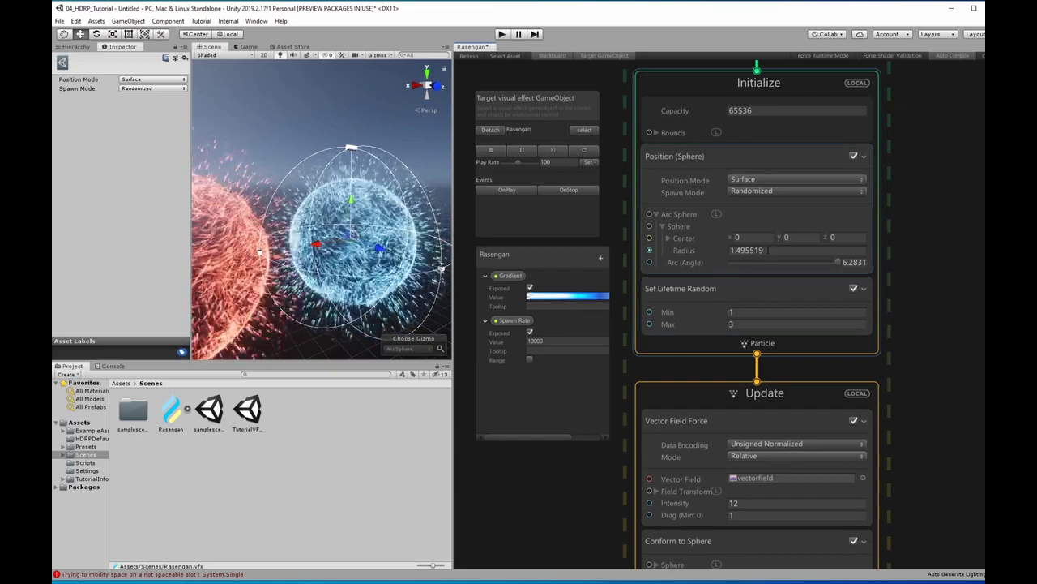
Zoom out and pan the VFX Graph across the Update and Quad Output contexts.
{"action": "scroll", "coordinate": [887, 313], "scroll_direction": "down", "scroll_amount": 3}
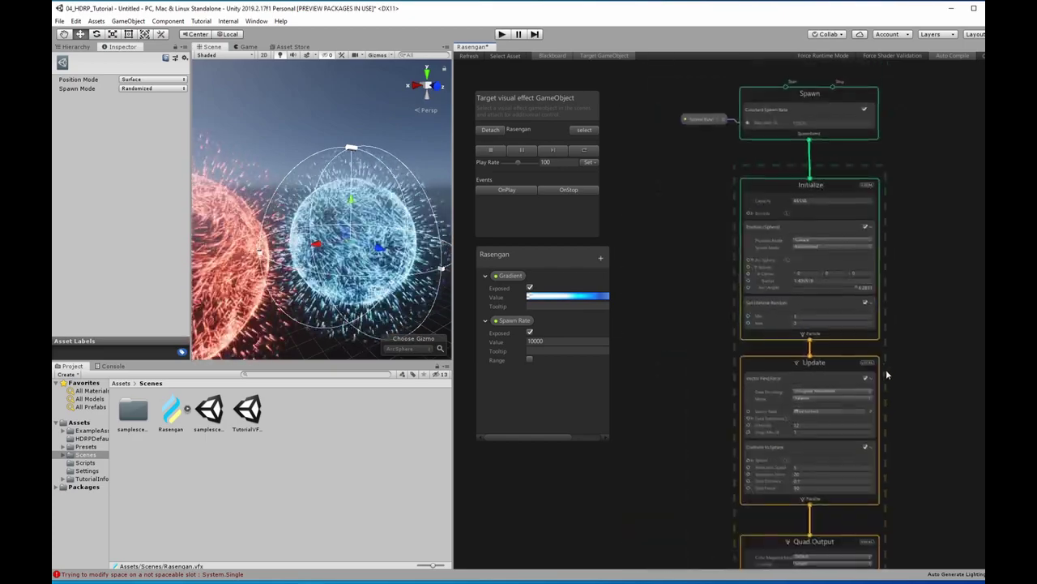
{"action": "middle_click_drag", "start_coordinate": [887, 357], "coordinate": [799, 165]}
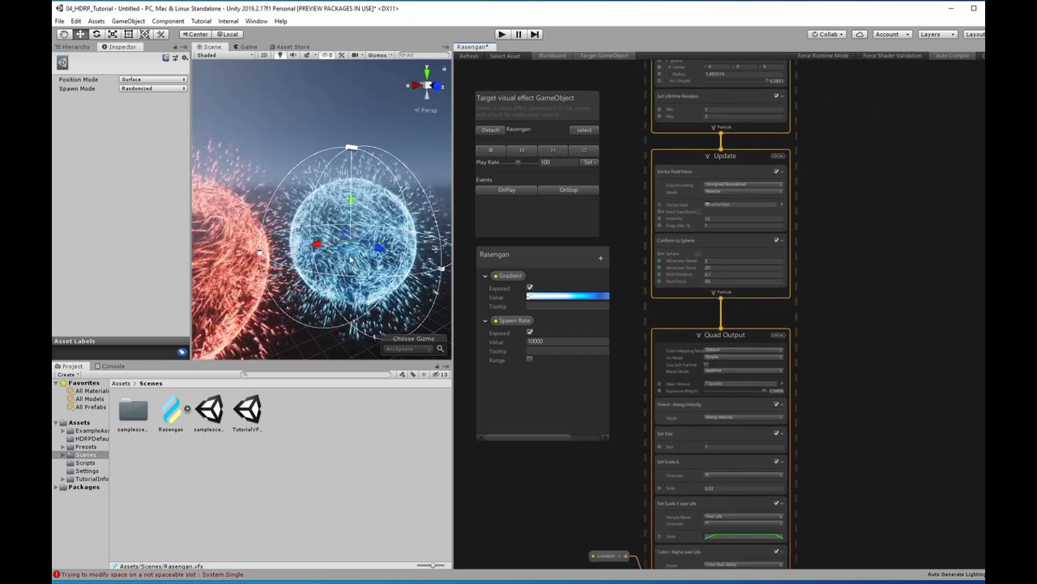
{"action": "middle_click_drag", "start_coordinate": [681, 344], "coordinate": [694, 295]}
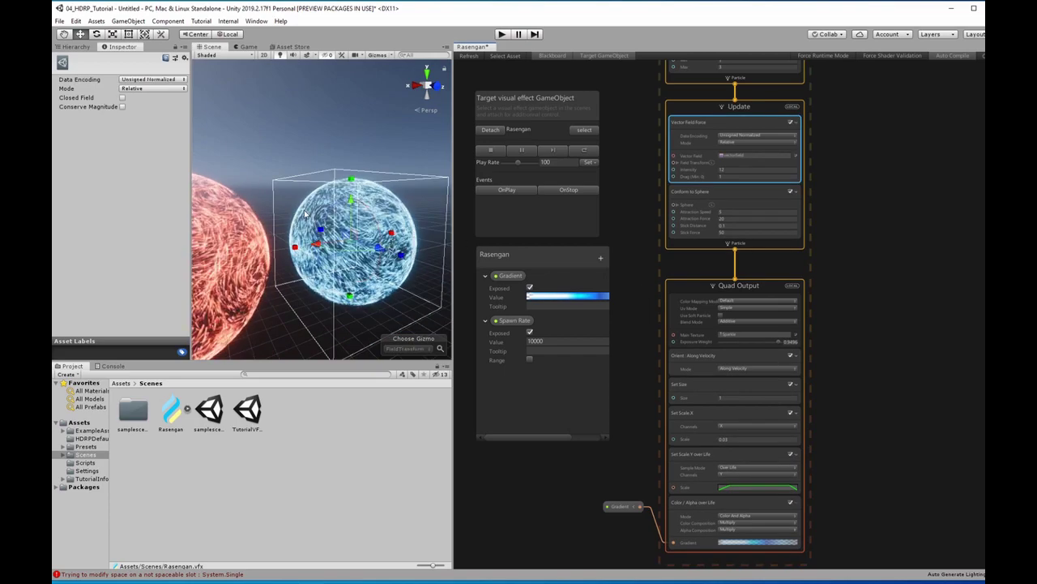
{"action": "middle_click_drag", "start_coordinate": [637, 204], "coordinate": [637, 249]}
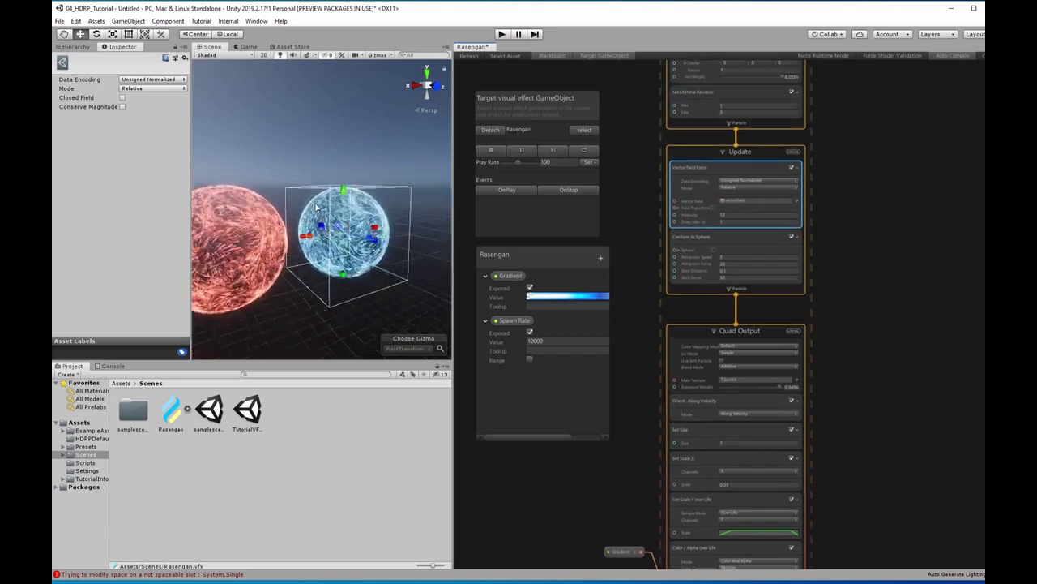
Add a point light as a child of the blue Rasengan effect and frame it.
{"action": "left_click", "coordinate": [77, 47]}
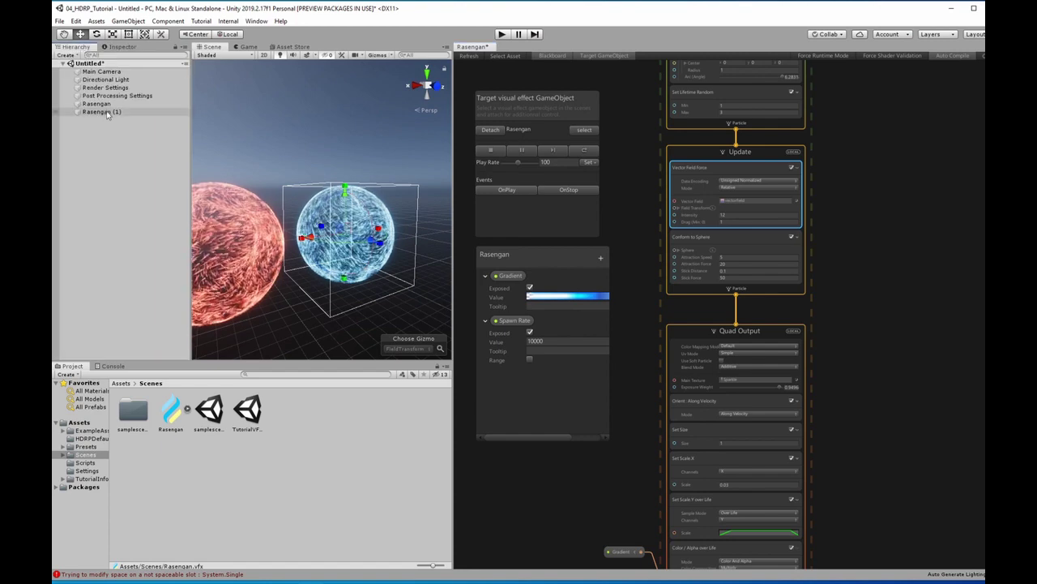
{"action": "left_click", "coordinate": [106, 113]}
{"action": "left_click", "coordinate": [101, 103]}
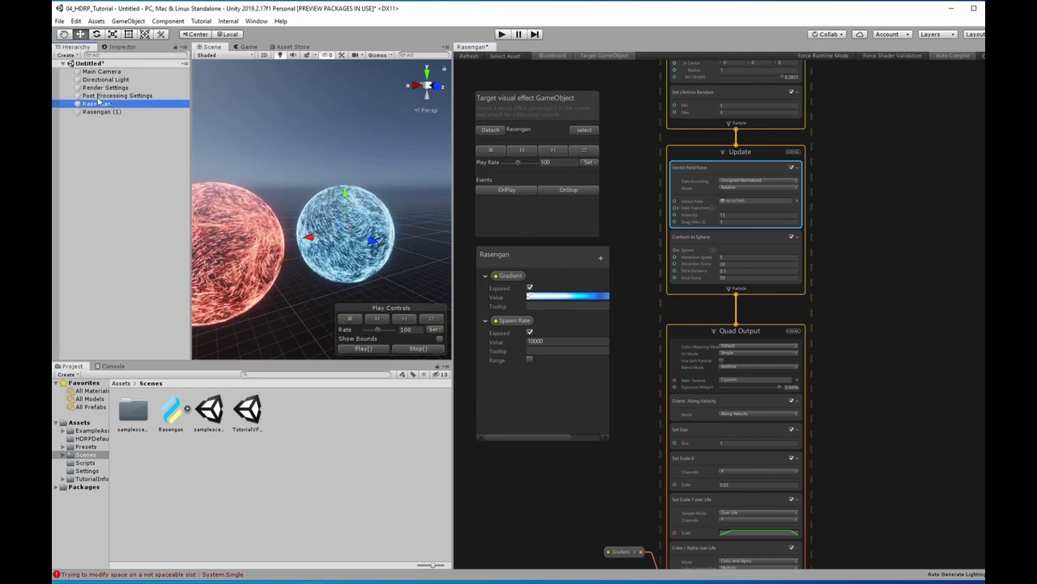
{"action": "right_click", "coordinate": [93, 105]}
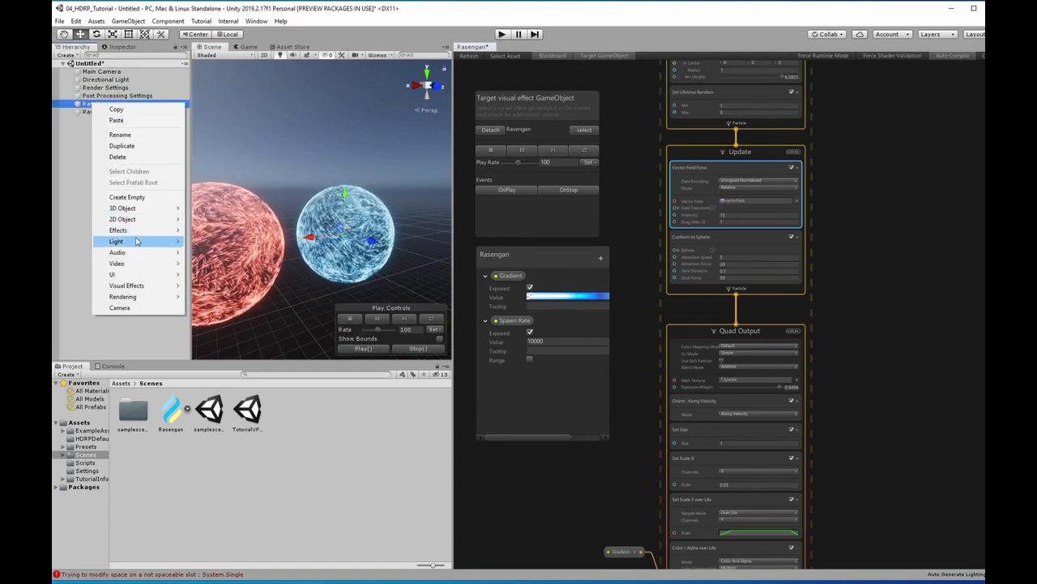
{"action": "left_click", "coordinate": [251, 254]}
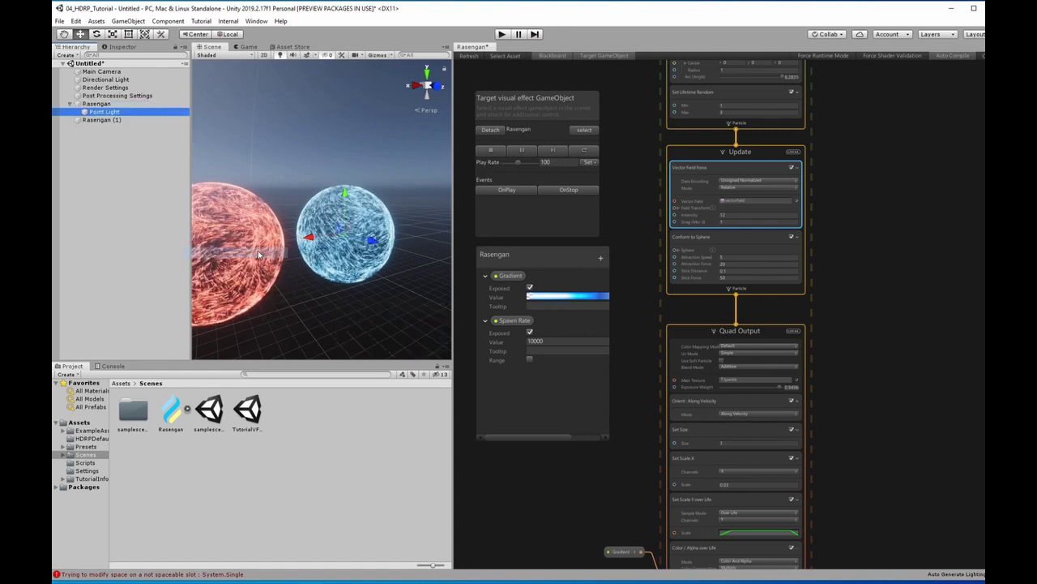
{"action": "key", "text": "f"}
{"action": "scroll", "coordinate": [369, 233], "scroll_direction": "down", "scroll_amount": 3}
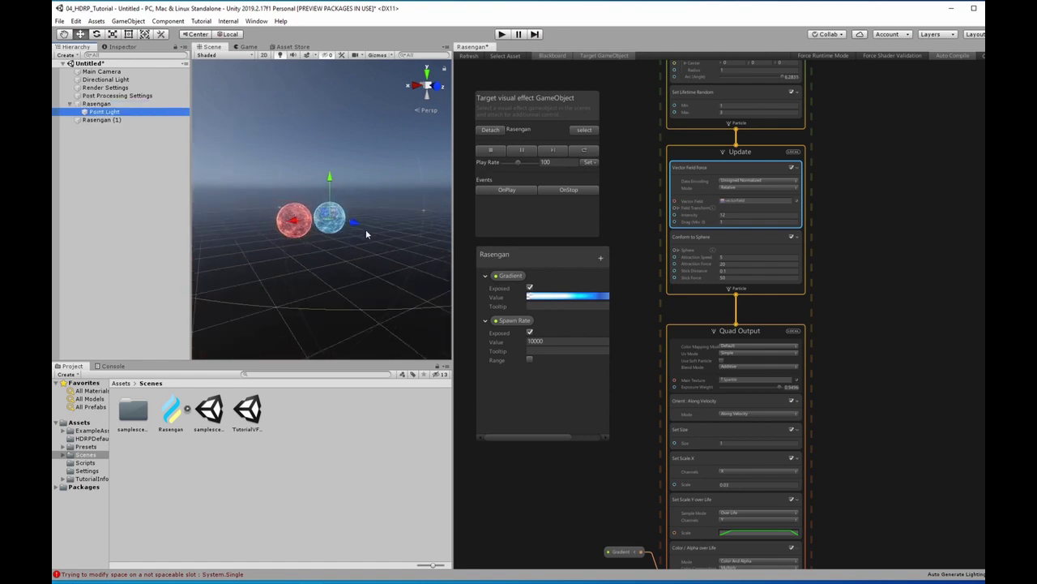
{"action": "middle_click_drag", "start_coordinate": [320, 220], "coordinate": [337, 213]}
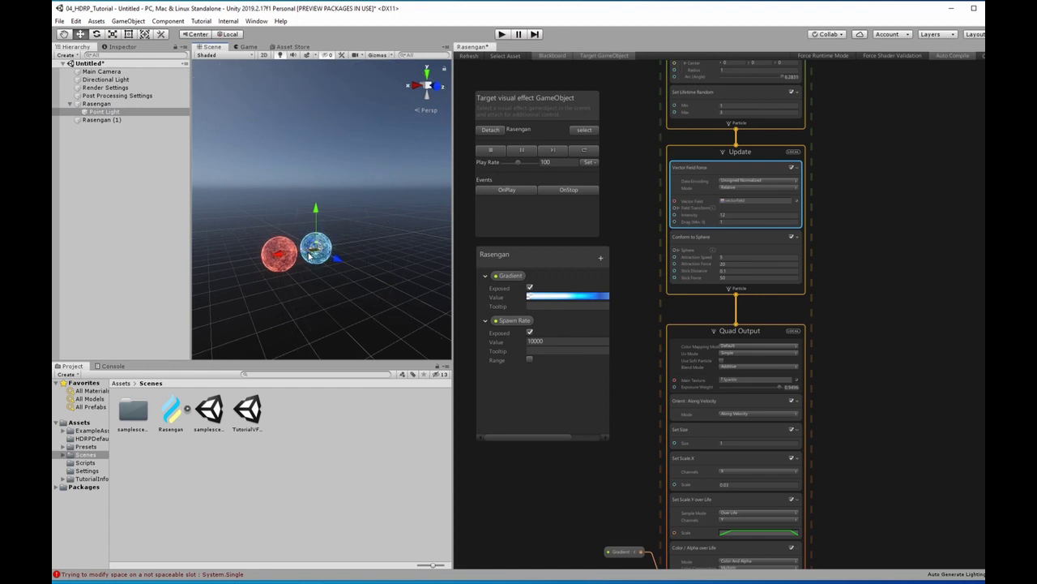
Add a sphere as a child of Rasengan and zoom in on it.
{"action": "scroll", "coordinate": [309, 255], "scroll_direction": "up", "scroll_amount": 2}
{"action": "scroll", "coordinate": [309, 254], "scroll_direction": "up", "scroll_amount": 2}
{"action": "scroll", "coordinate": [309, 254], "scroll_direction": "up", "scroll_amount": 2}
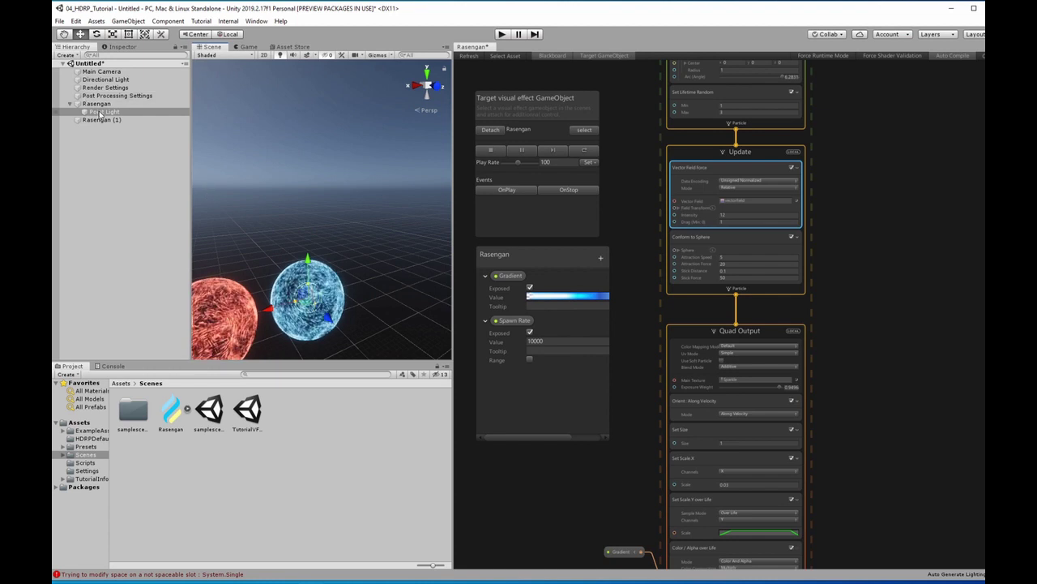
{"action": "left_click", "coordinate": [97, 105]}
{"action": "right_click", "coordinate": [99, 107]}
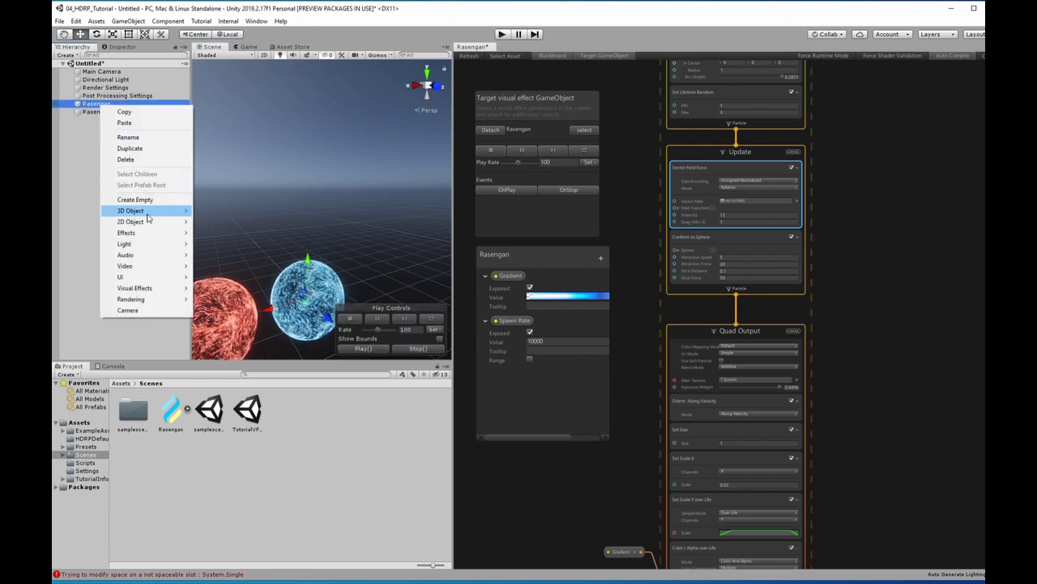
{"action": "mouse_move", "coordinate": [131, 210]}
{"action": "left_click", "coordinate": [217, 221]}
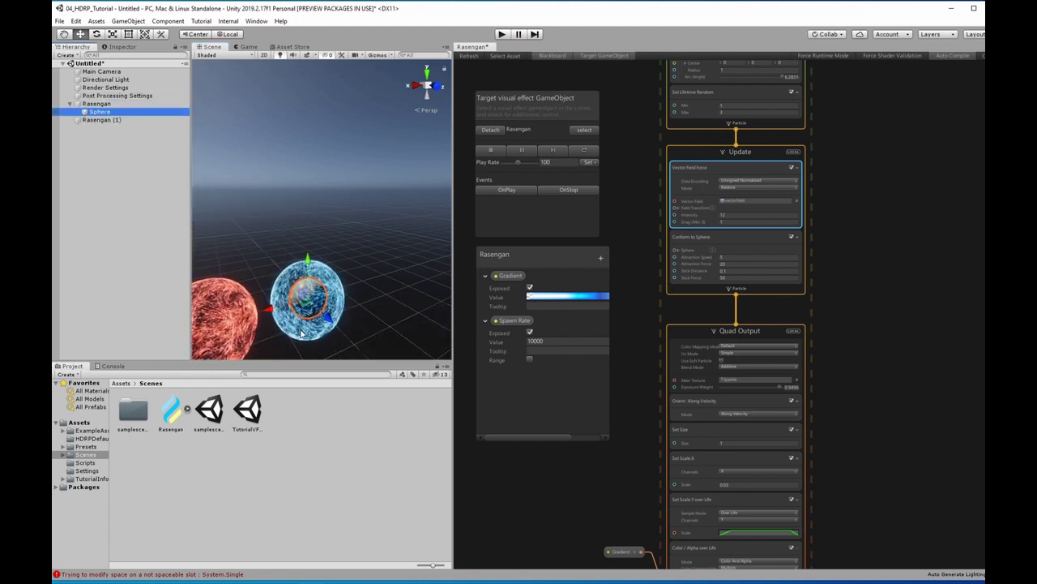
{"action": "key", "text": "f"}
{"action": "right_click_drag", "start_coordinate": [308, 192], "coordinate": [325, 202], "text": "alt"}
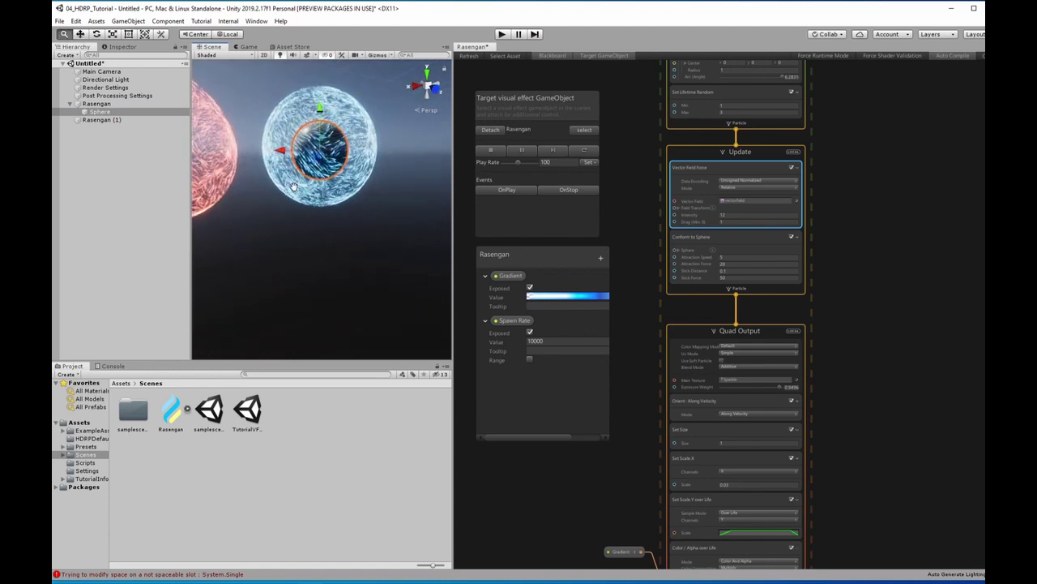
Create an HDRP Lit material named RasenganCore in the Scenes folder and view its settings.
{"action": "right_click", "coordinate": [294, 420]}
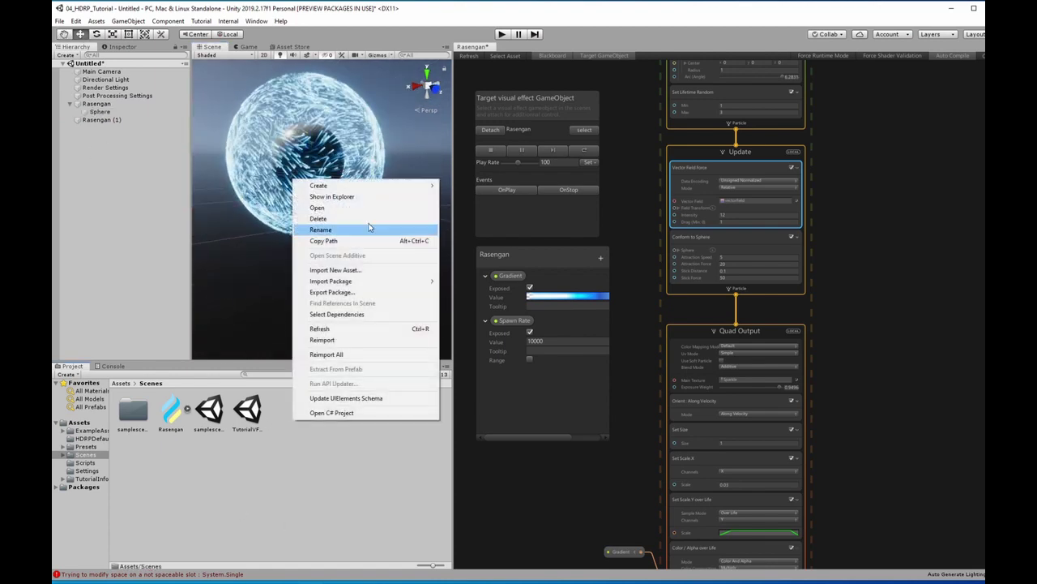
{"action": "mouse_move", "coordinate": [318, 186]}
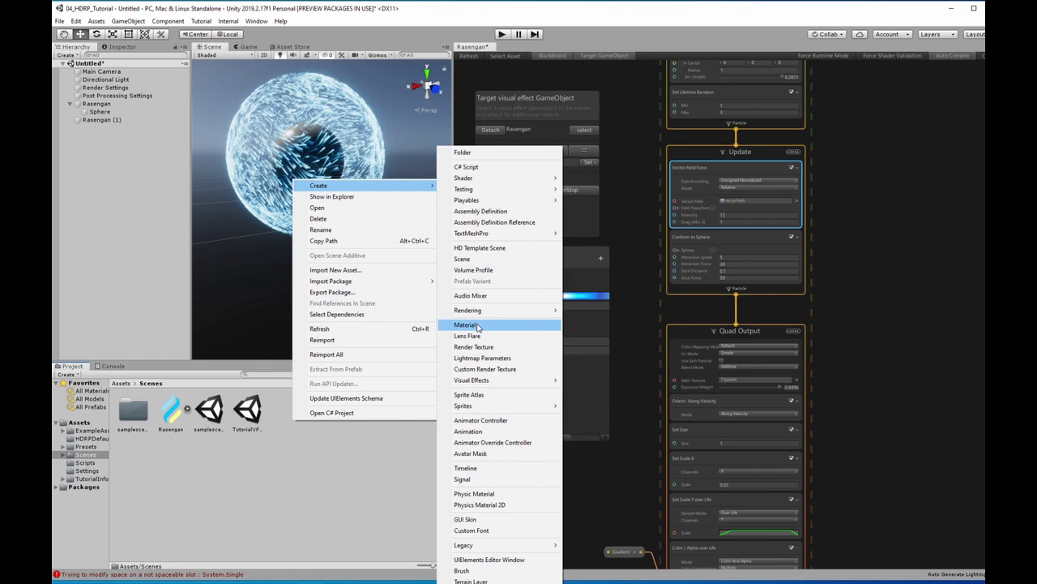
{"action": "left_click", "coordinate": [478, 326]}
{"action": "type", "text": "RasenganCore"}
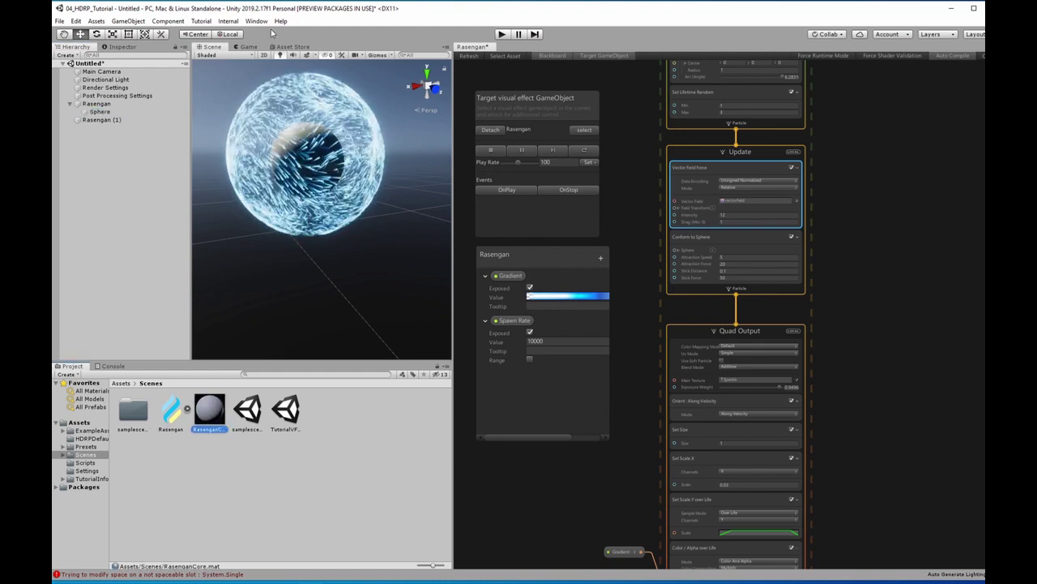
{"action": "left_click", "coordinate": [123, 47]}
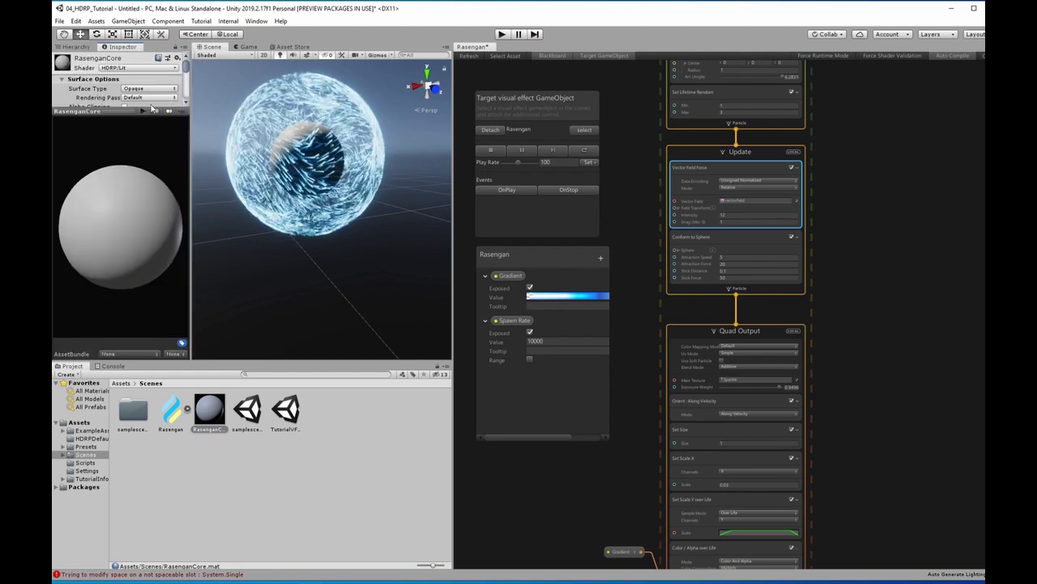
Enable Use Emission Intensity on RasenganCore and set its emissive colour to pure white.
{"action": "left_click_drag", "start_coordinate": [102, 114], "coordinate": [95, 253]}
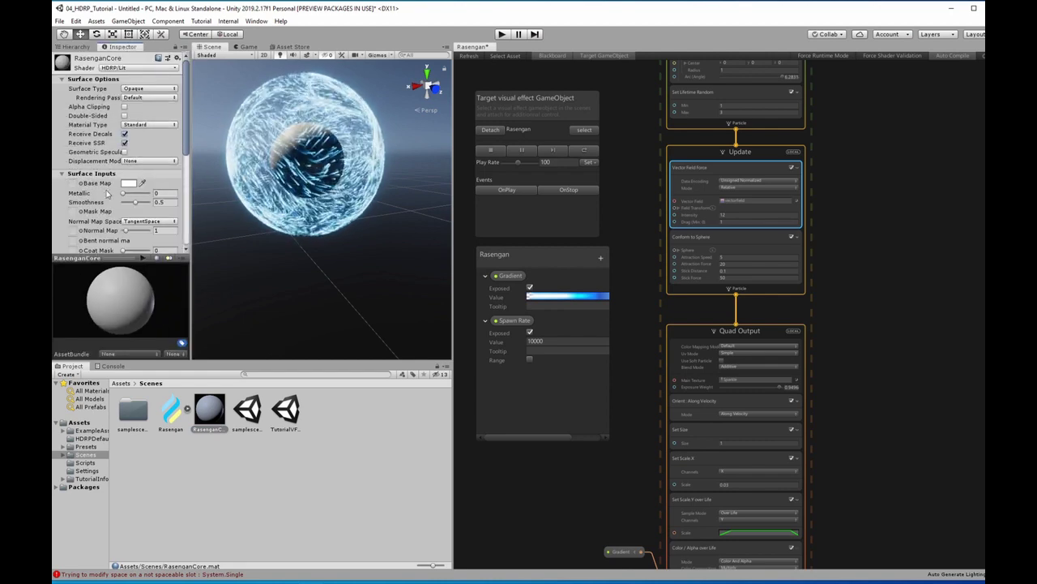
{"action": "scroll", "coordinate": [107, 193], "scroll_direction": "down", "scroll_amount": 5}
{"action": "left_click", "coordinate": [124, 143]}
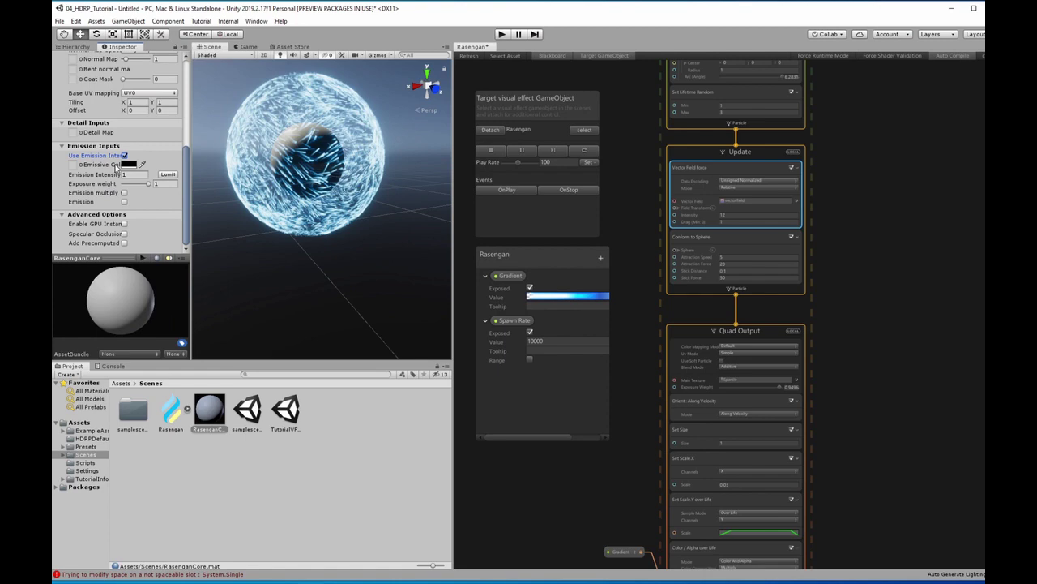
{"action": "left_click", "coordinate": [124, 164]}
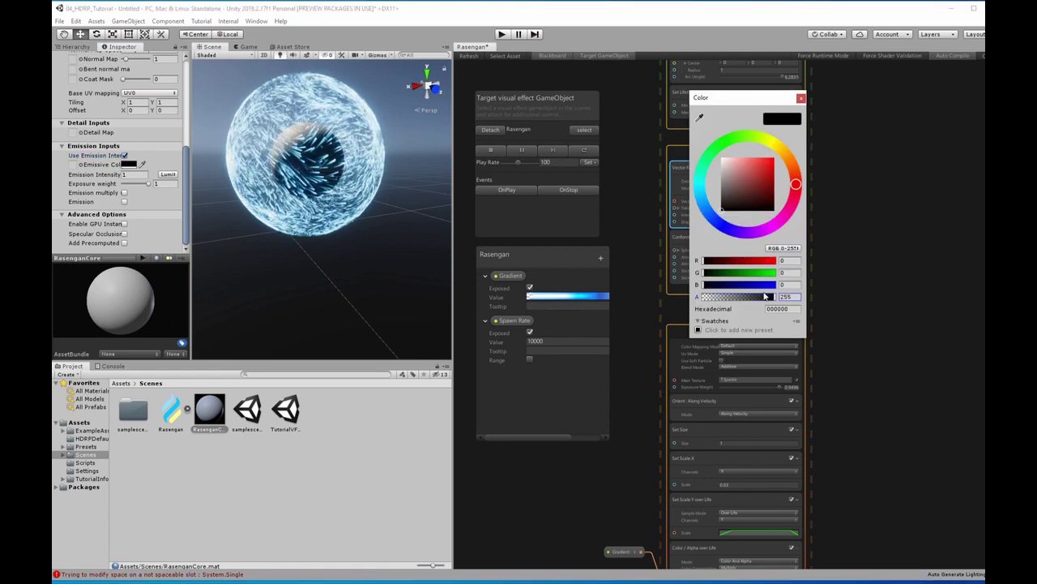
{"action": "left_click_drag", "start_coordinate": [746, 183], "coordinate": [708, 143]}
{"action": "left_click", "coordinate": [801, 98]}
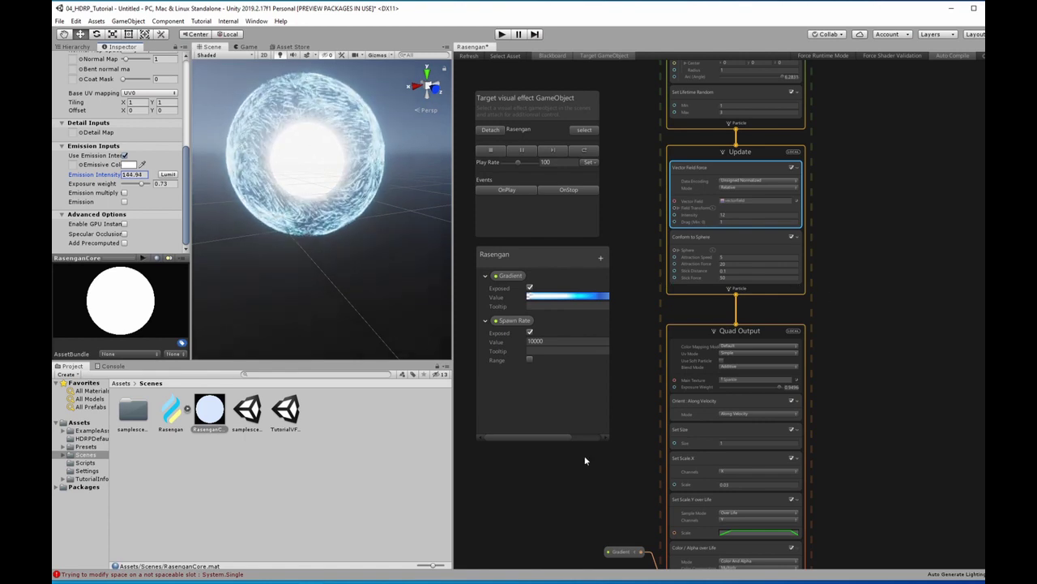
{"action": "left_click_drag", "start_coordinate": [267, 170], "coordinate": [331, 178], "text": "alt"}
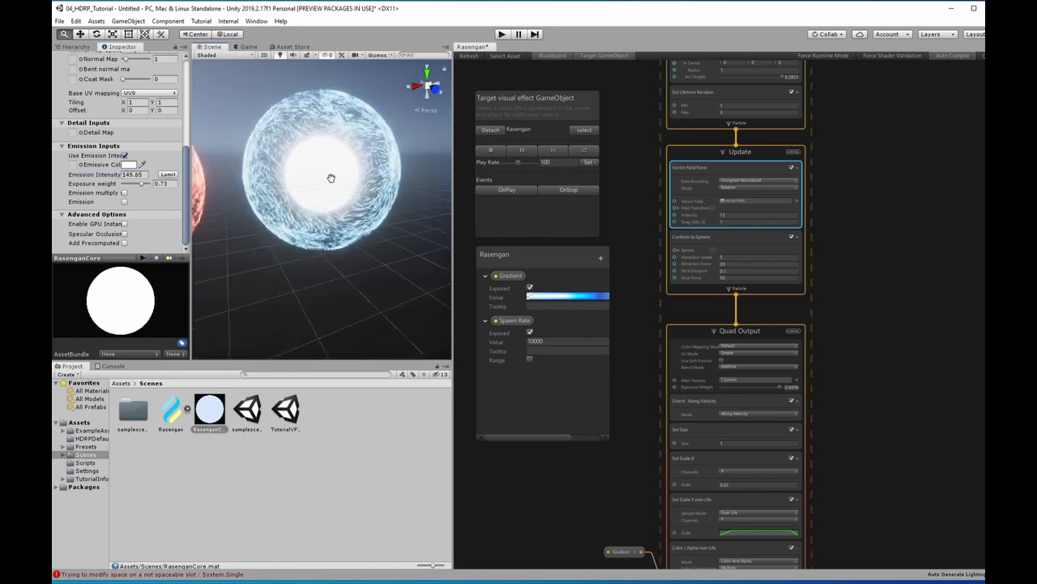
{"action": "left_click", "coordinate": [76, 46]}
Scale the white core sphere down to a small size and centre the view on it.
{"action": "left_click", "coordinate": [99, 111]}
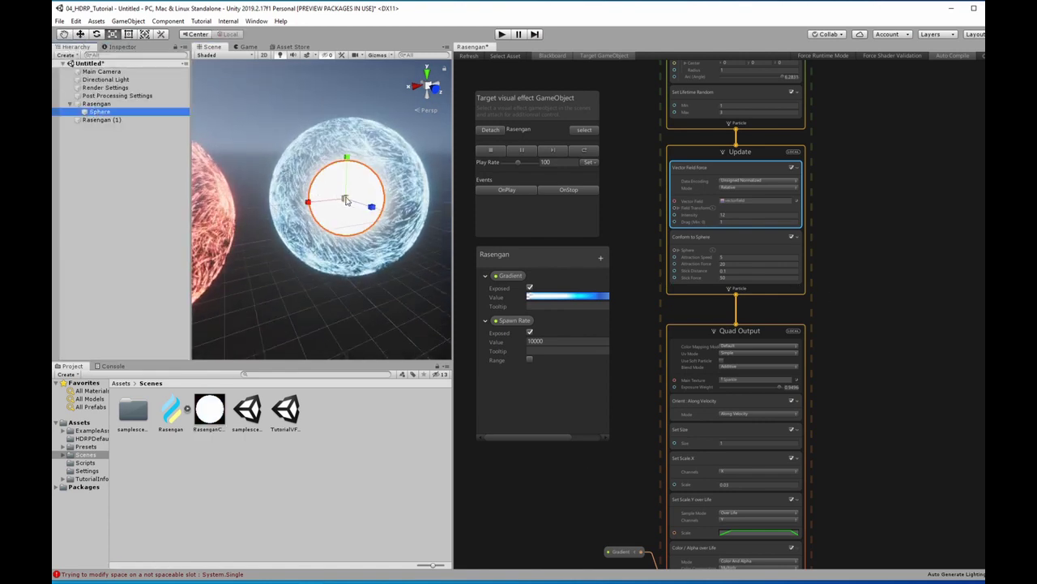
{"action": "key", "text": "r"}
{"action": "mouse_move", "coordinate": [346, 199]}
{"action": "left_mouse_down"}
{"action": "mouse_move", "coordinate": [325, 217]}
{"action": "mouse_move", "coordinate": [345, 214]}
{"action": "mouse_move", "coordinate": [306, 169]}
{"action": "mouse_move", "coordinate": [292, 186]}
{"action": "left_mouse_up"}
{"action": "key", "text": "w"}
{"action": "key", "text": "f"}
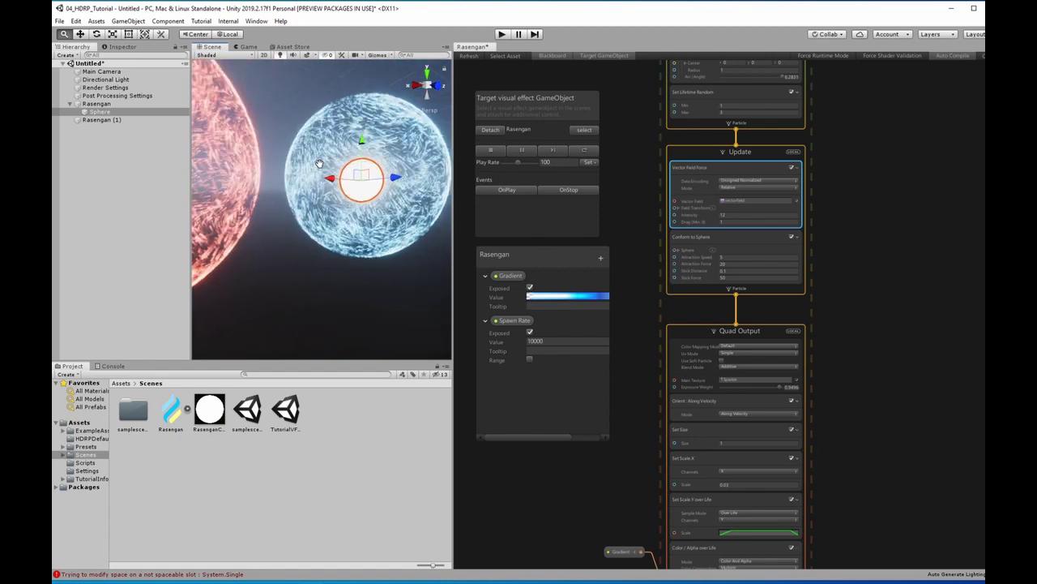
Adjust the Quad Output exposure weight of the blue effect's particles in the VFX Graph.
{"action": "left_click", "coordinate": [100, 111]}
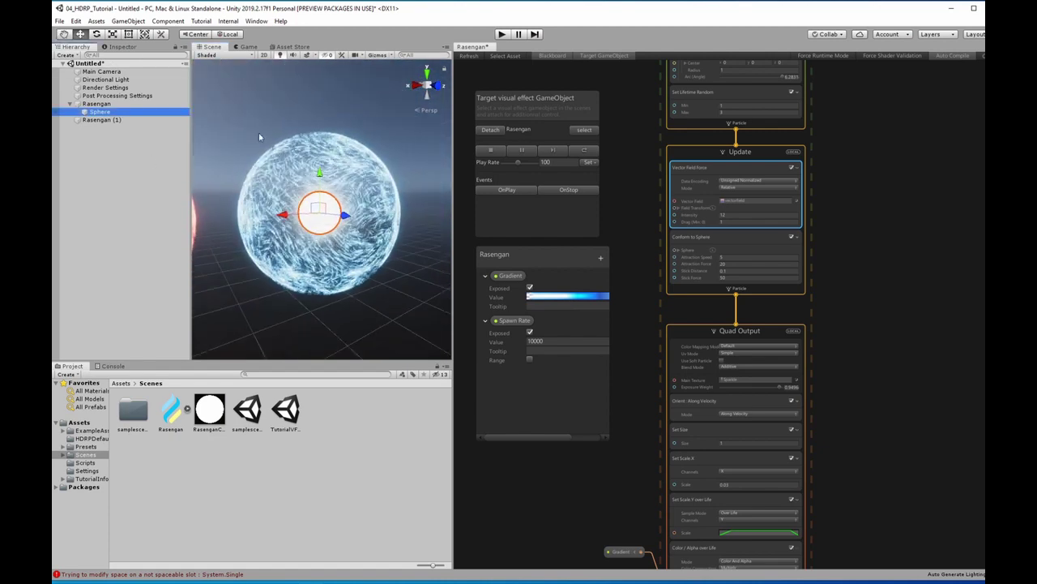
{"action": "left_click", "coordinate": [405, 187]}
{"action": "middle_click_drag", "start_coordinate": [693, 329], "coordinate": [687, 279]}
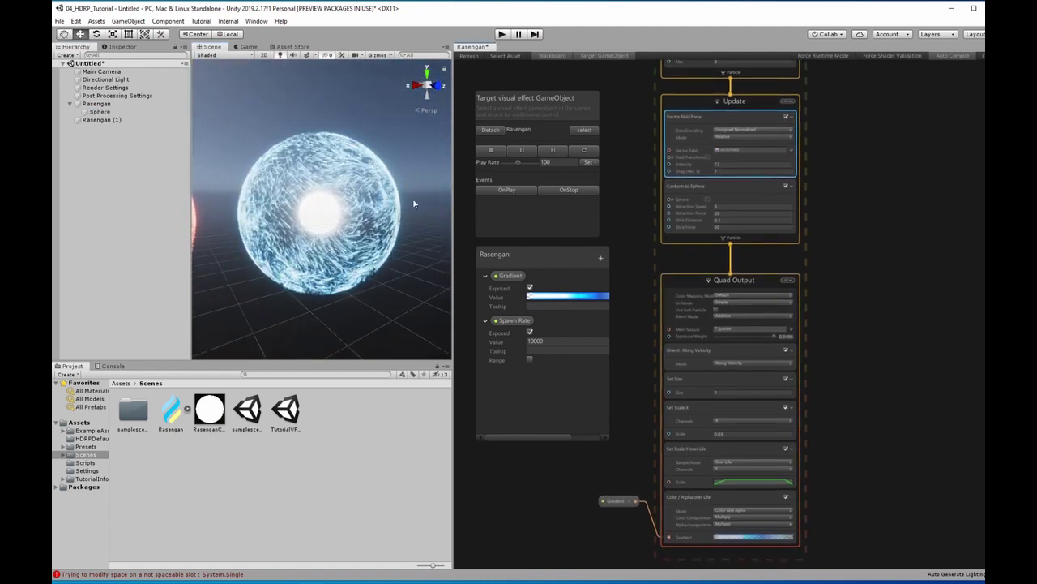
{"action": "middle_click_drag", "start_coordinate": [818, 399], "coordinate": [787, 317]}
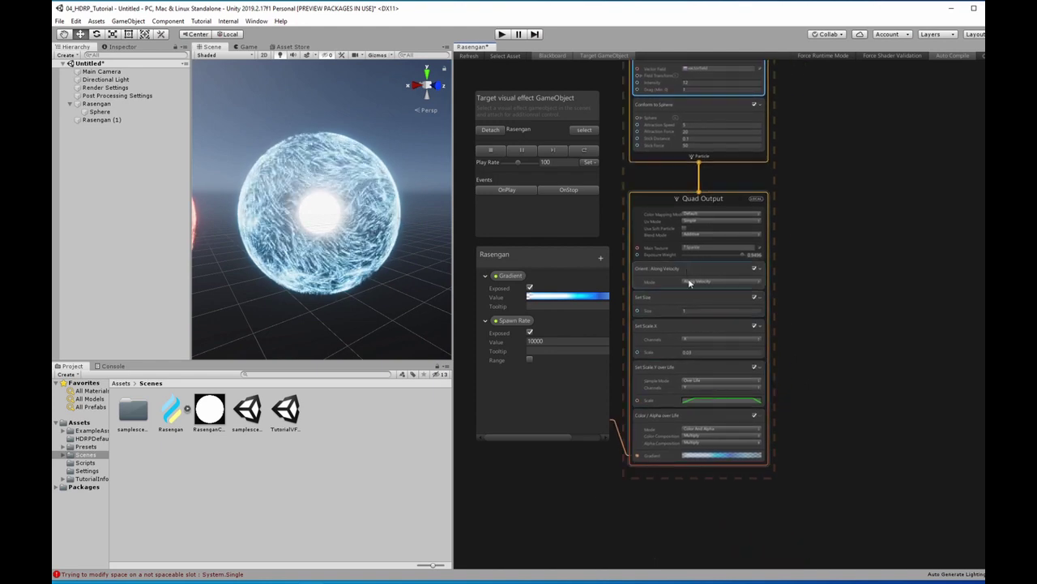
{"action": "left_click_drag", "start_coordinate": [740, 257], "coordinate": [735, 257]}
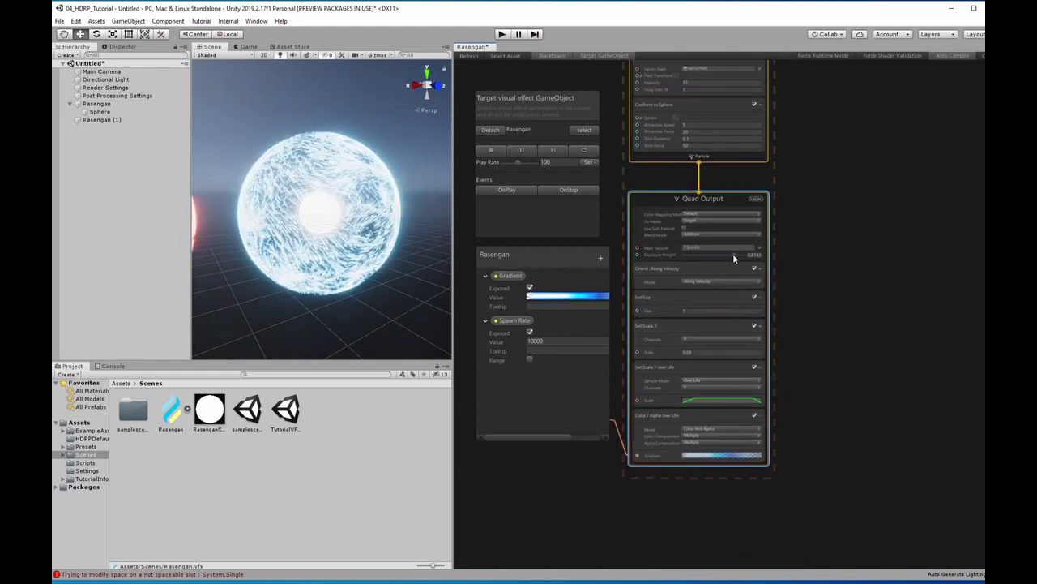
{"action": "scroll", "coordinate": [305, 253], "scroll_direction": "down", "scroll_amount": 2}
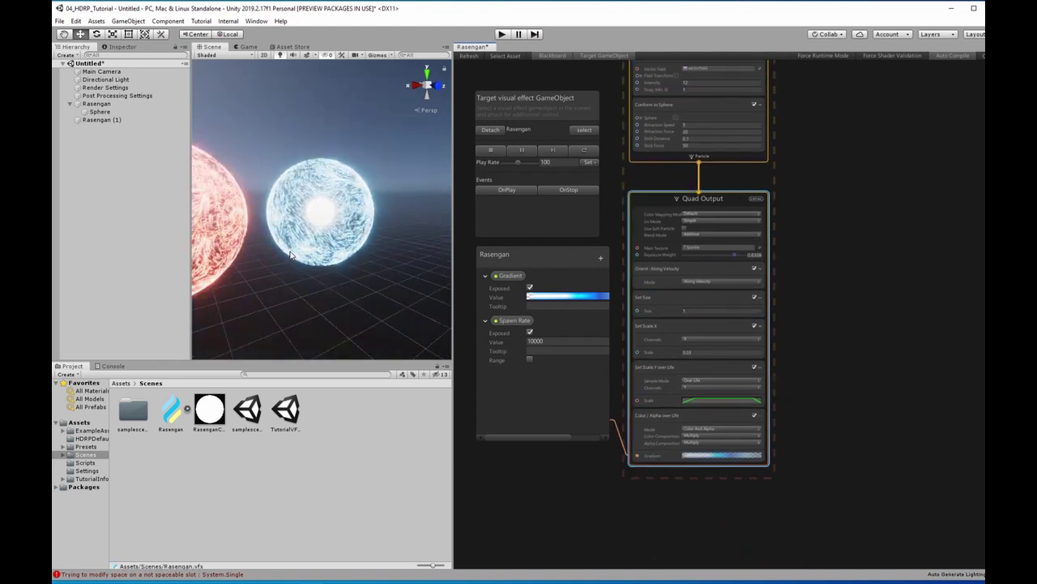
{"action": "scroll", "coordinate": [306, 253], "scroll_direction": "down", "scroll_amount": 2}
{"action": "left_click", "coordinate": [100, 111]}
Duplicate the core sphere under Rasengan (1), reset its transform and scale it to about 0.56.
{"action": "key", "text": "ctrl+d"}
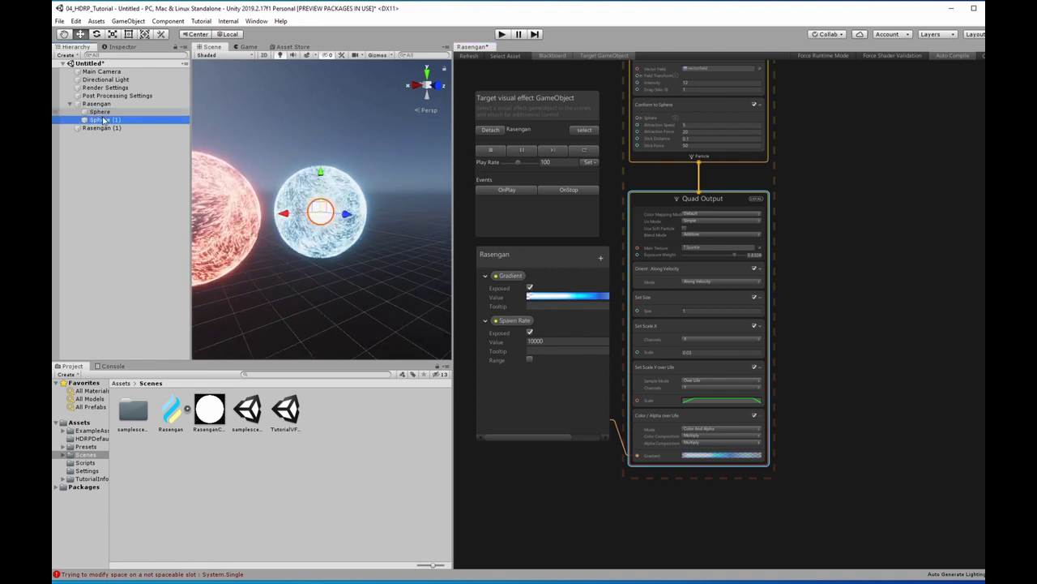
{"action": "left_click_drag", "start_coordinate": [104, 131], "coordinate": [105, 135]}
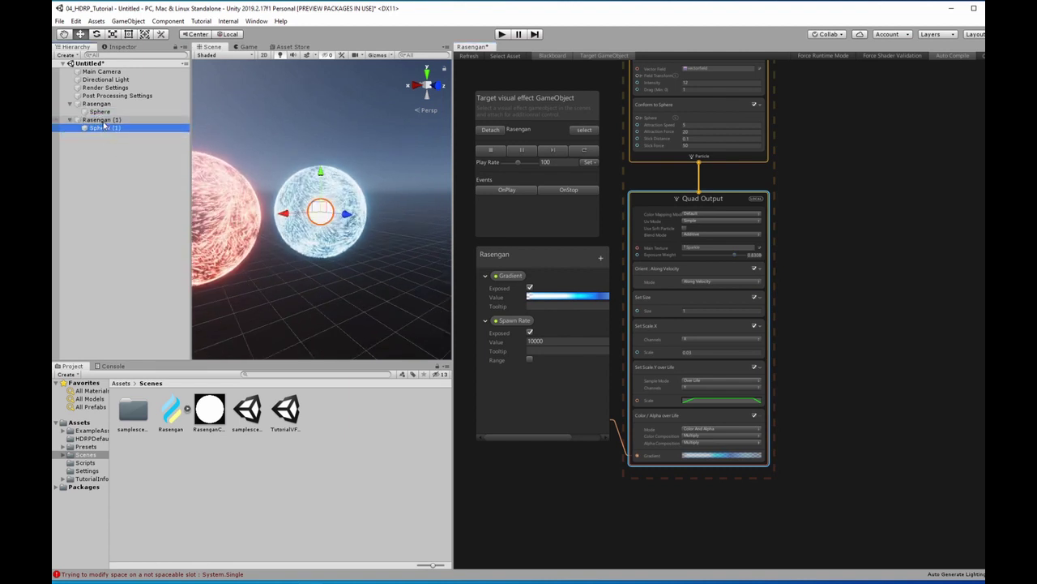
{"action": "left_click", "coordinate": [123, 47]}
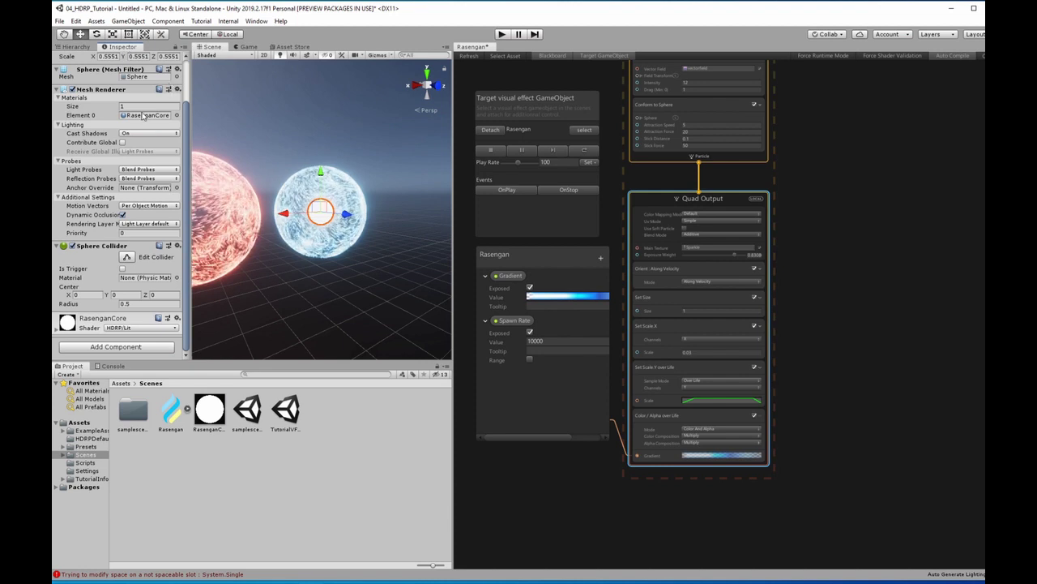
{"action": "scroll", "coordinate": [150, 105], "scroll_direction": "up", "scroll_amount": 3}
{"action": "left_click", "coordinate": [179, 80]}
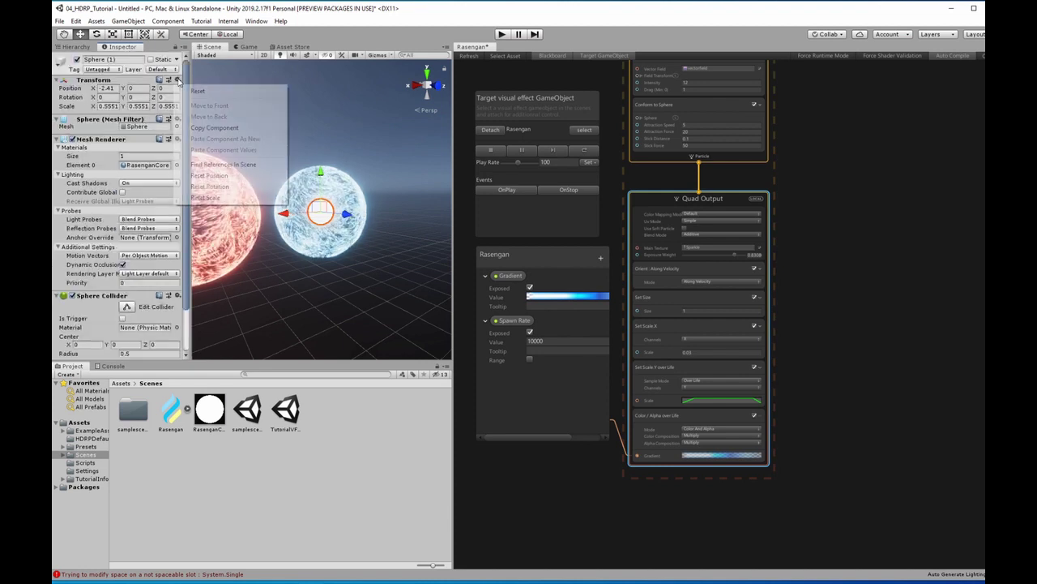
{"action": "left_click", "coordinate": [194, 91]}
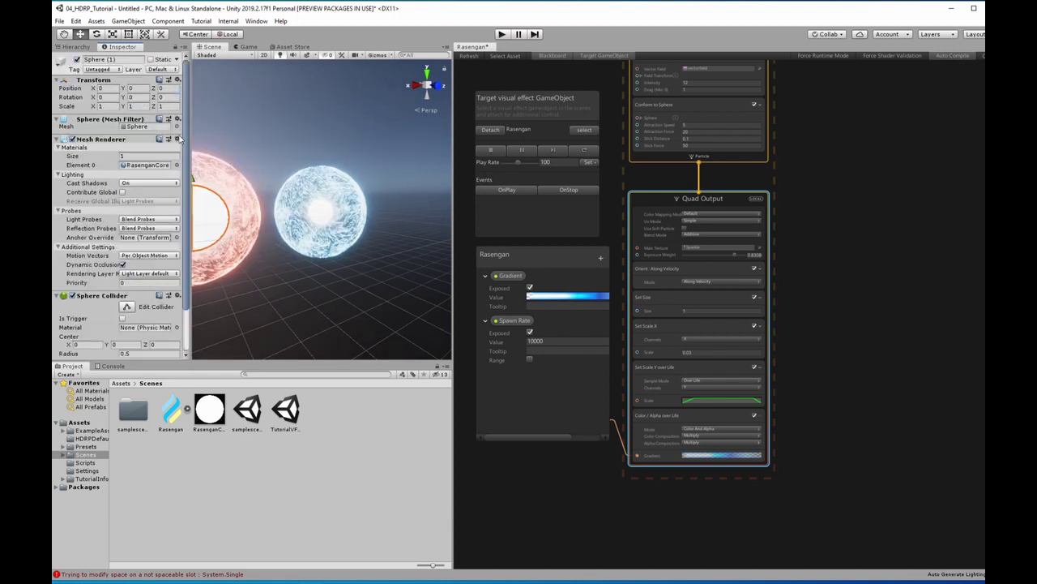
{"action": "mouse_move", "coordinate": [328, 219]}
{"action": "left_mouse_down"}
{"action": "mouse_move", "coordinate": [311, 232]}
{"action": "mouse_move", "coordinate": [335, 273]}
{"action": "mouse_move", "coordinate": [346, 232]}
{"action": "left_mouse_up"}
{"action": "scroll", "coordinate": [336, 273], "scroll_direction": "down", "scroll_amount": 3}
{"action": "left_click", "coordinate": [357, 256]}
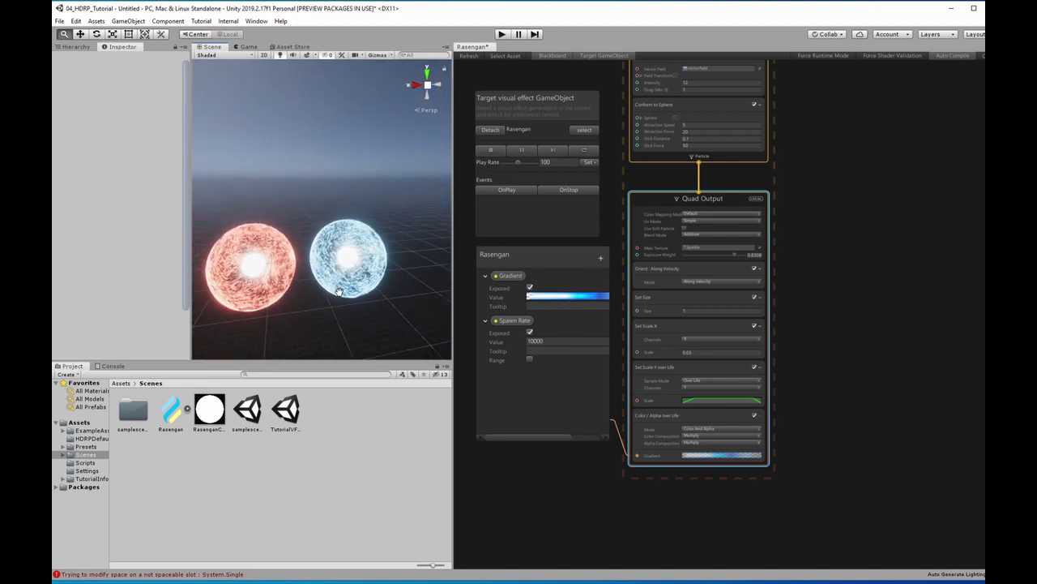
Select the blue Rasengan effect and centre the scene view on it.
{"action": "scroll", "coordinate": [377, 186], "scroll_direction": "up", "scroll_amount": 1}
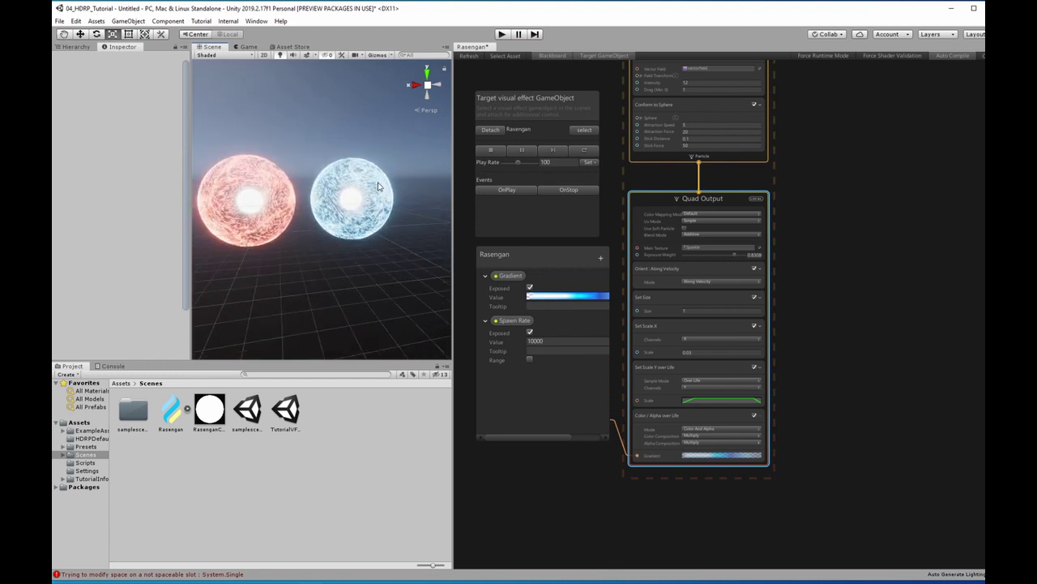
{"action": "left_click", "coordinate": [64, 48]}
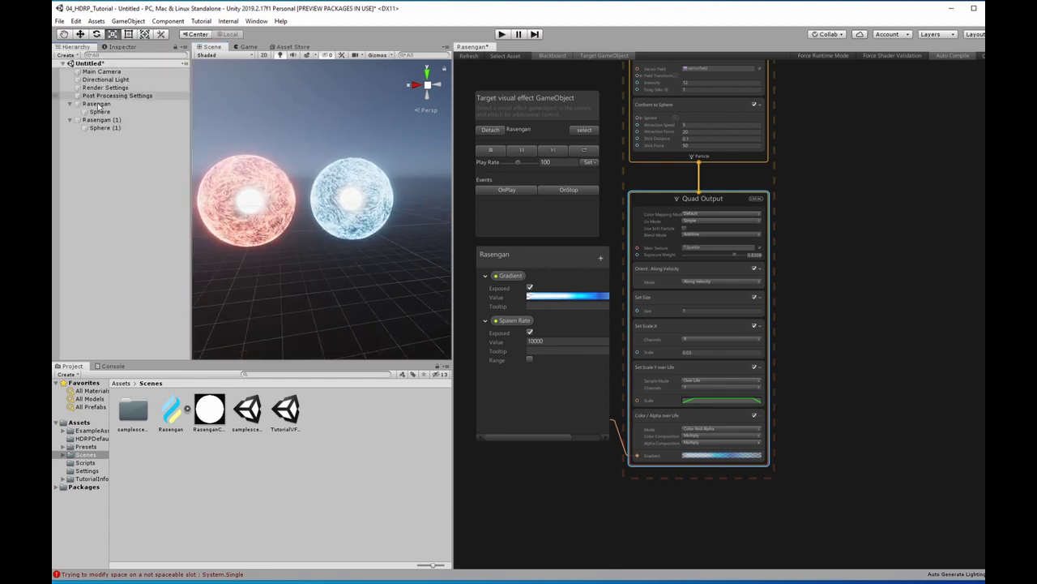
{"action": "left_click", "coordinate": [97, 104]}
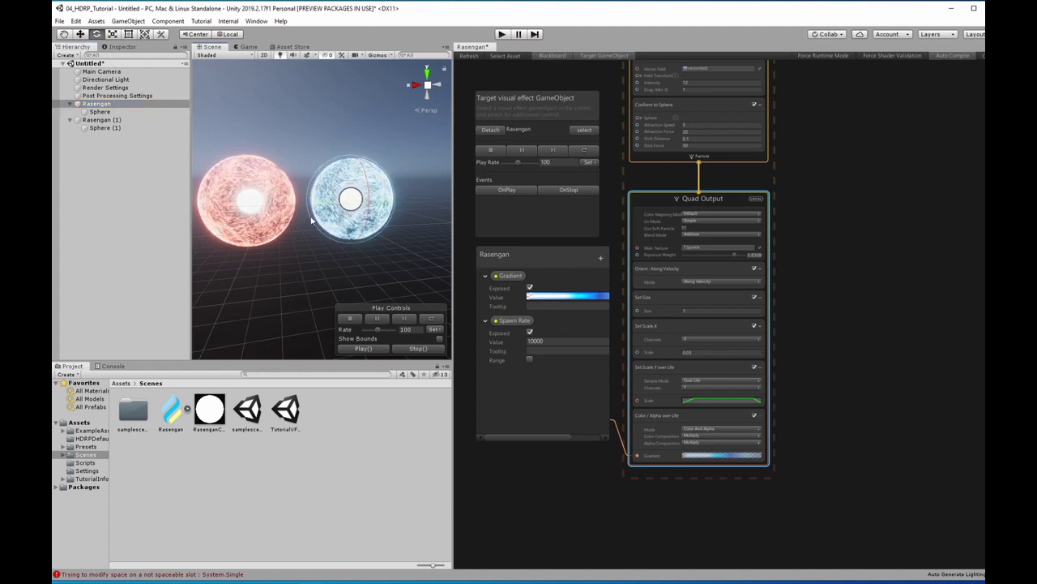
{"action": "key", "text": "f"}
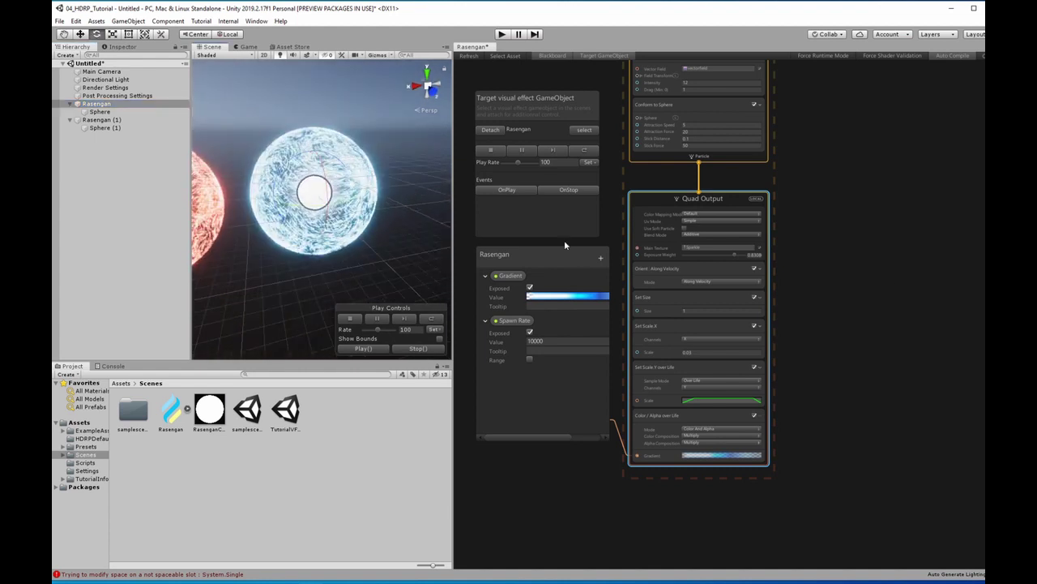
{"action": "left_click", "coordinate": [136, 417]}
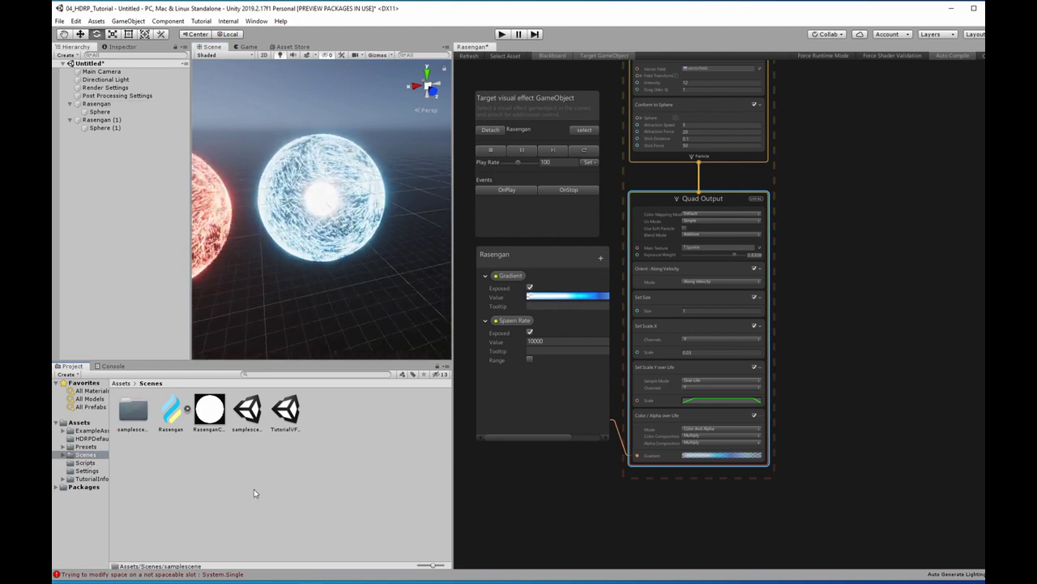
{"action": "key", "text": "alt+Tab"}
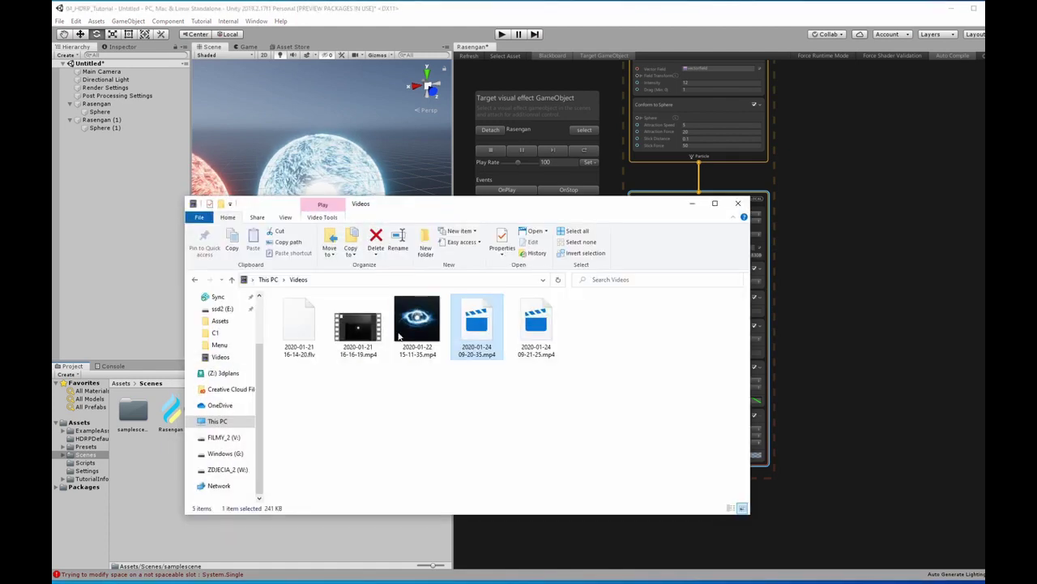
{"action": "double_click", "coordinate": [423, 322]}
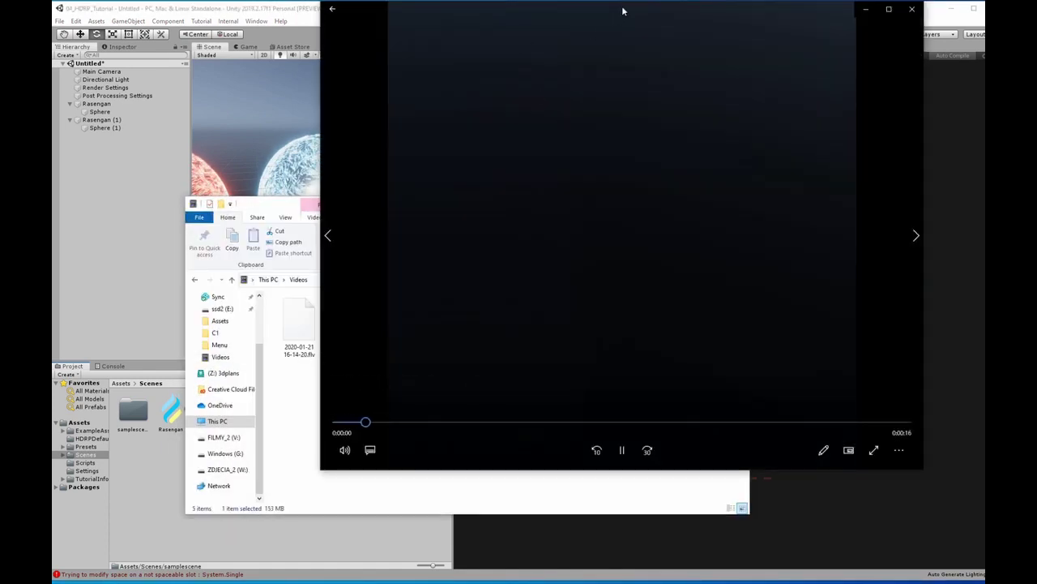
{"action": "left_click_drag", "start_coordinate": [623, 11], "coordinate": [559, 35]}
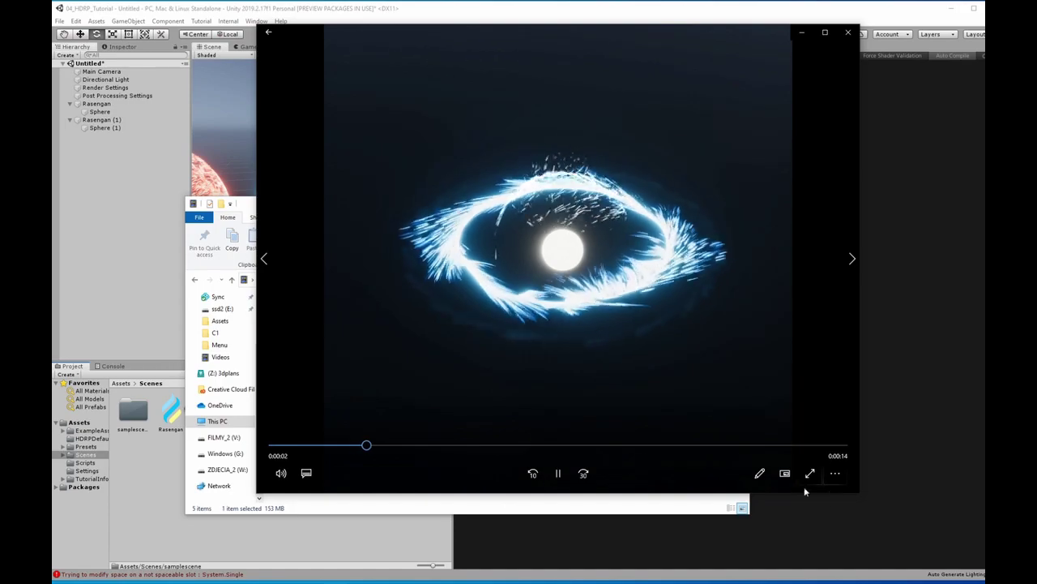
{"action": "left_click", "coordinate": [280, 473]}
{"action": "left_click", "coordinate": [320, 443]}
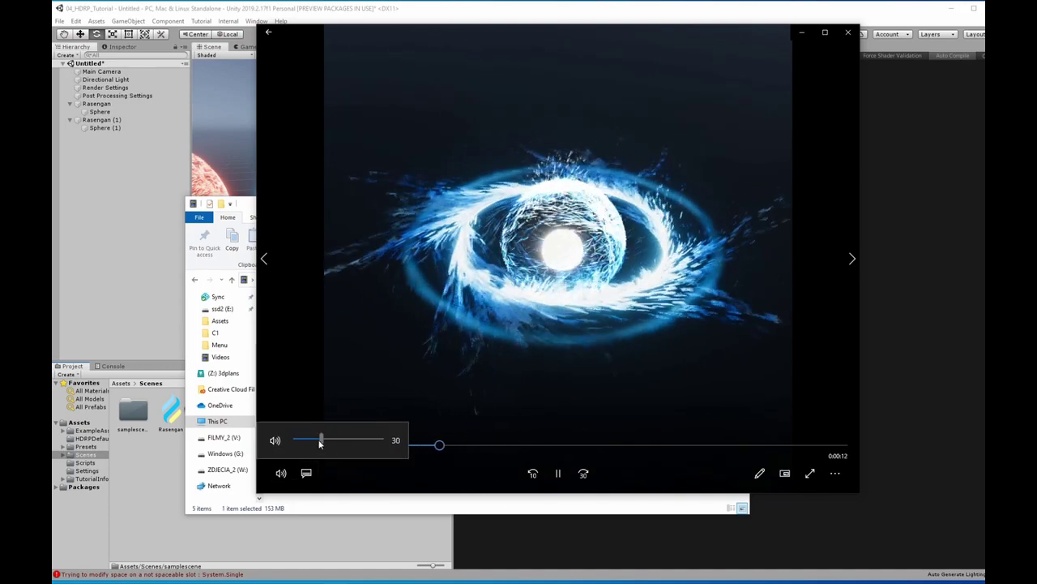
{"action": "left_click_drag", "start_coordinate": [321, 442], "coordinate": [294, 442]}
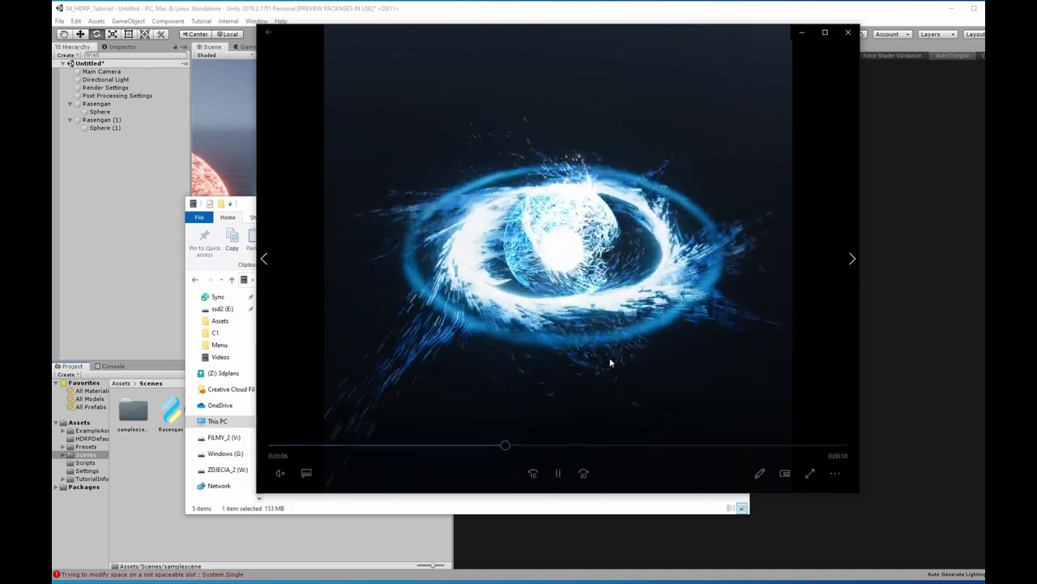
{"action": "left_click", "coordinate": [294, 445]}
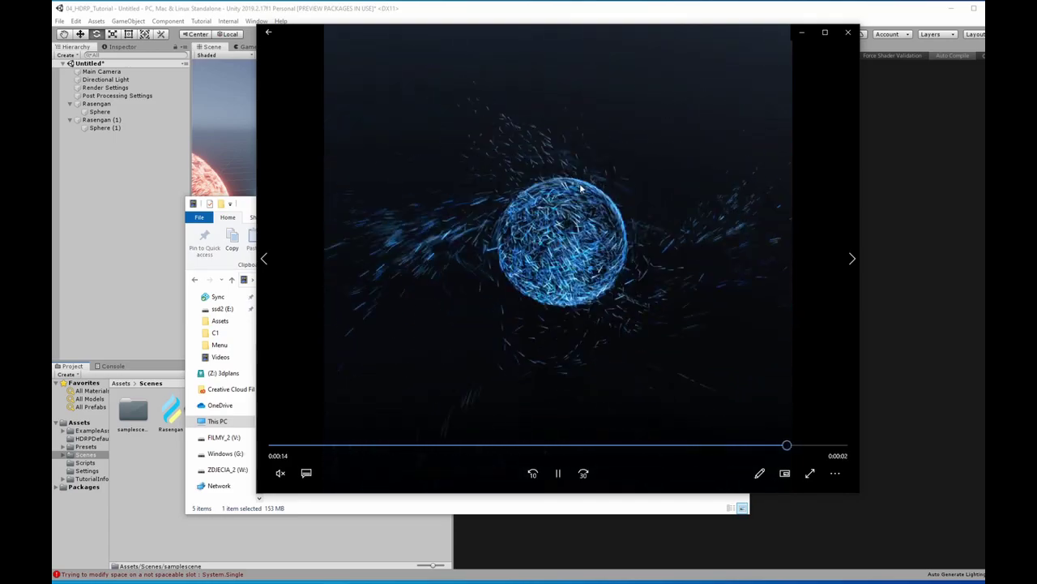
{"action": "left_click", "coordinate": [848, 37]}
{"action": "left_click", "coordinate": [344, 113]}
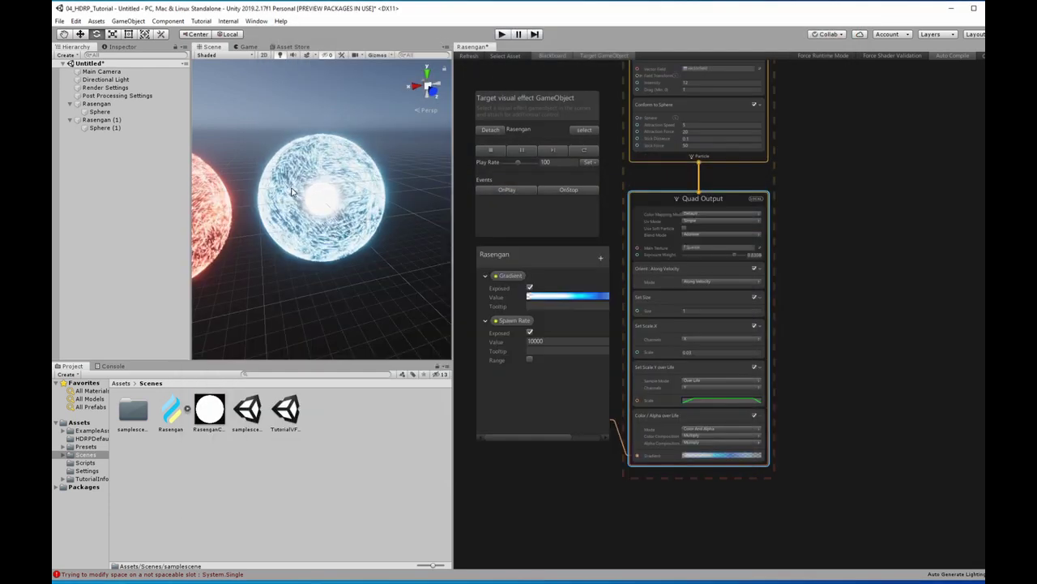
Widen the Scene view, frame both red and blue spheres, and preview them in the Game view.
{"action": "left_click_drag", "start_coordinate": [453, 193], "coordinate": [624, 193]}
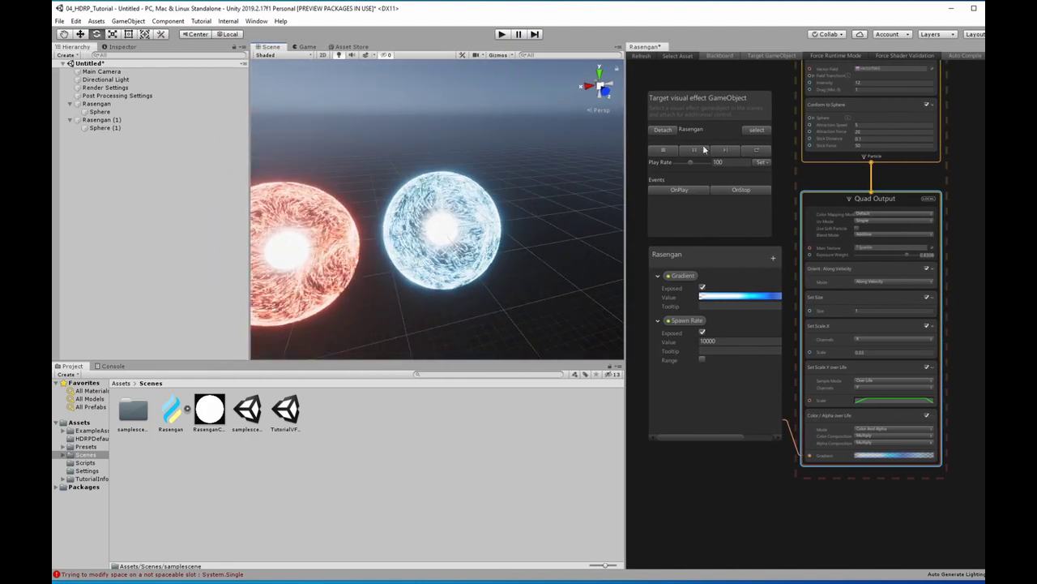
{"action": "scroll", "coordinate": [760, 410], "scroll_direction": "down", "scroll_amount": 2}
{"action": "scroll", "coordinate": [760, 410], "scroll_direction": "down", "scroll_amount": 2}
{"action": "scroll", "coordinate": [865, 209], "scroll_direction": "down", "scroll_amount": 2}
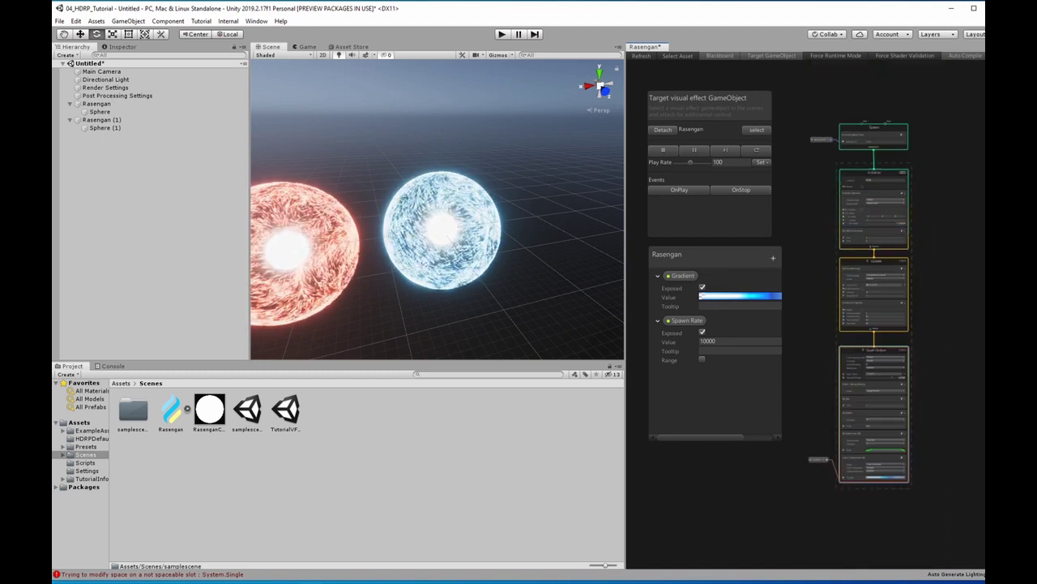
{"action": "middle_click_drag", "start_coordinate": [324, 284], "coordinate": [391, 265]}
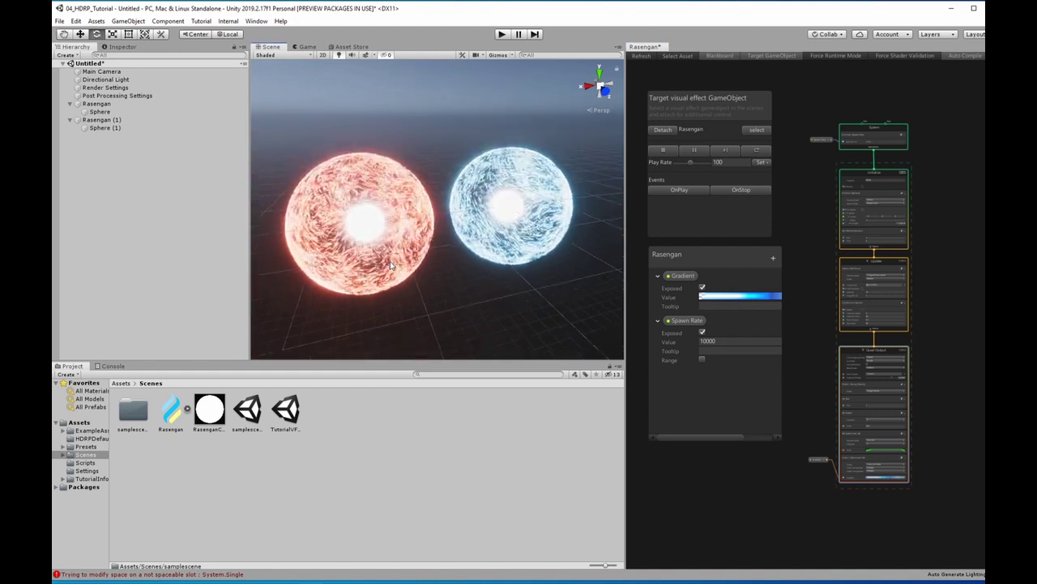
{"action": "left_click", "coordinate": [306, 46]}
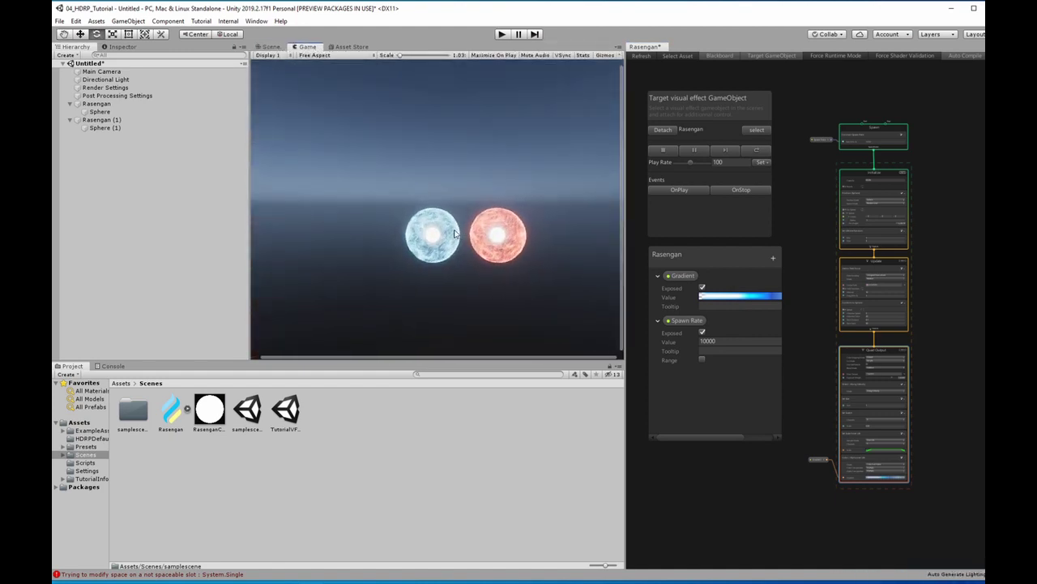
{"action": "left_click", "coordinate": [269, 47]}
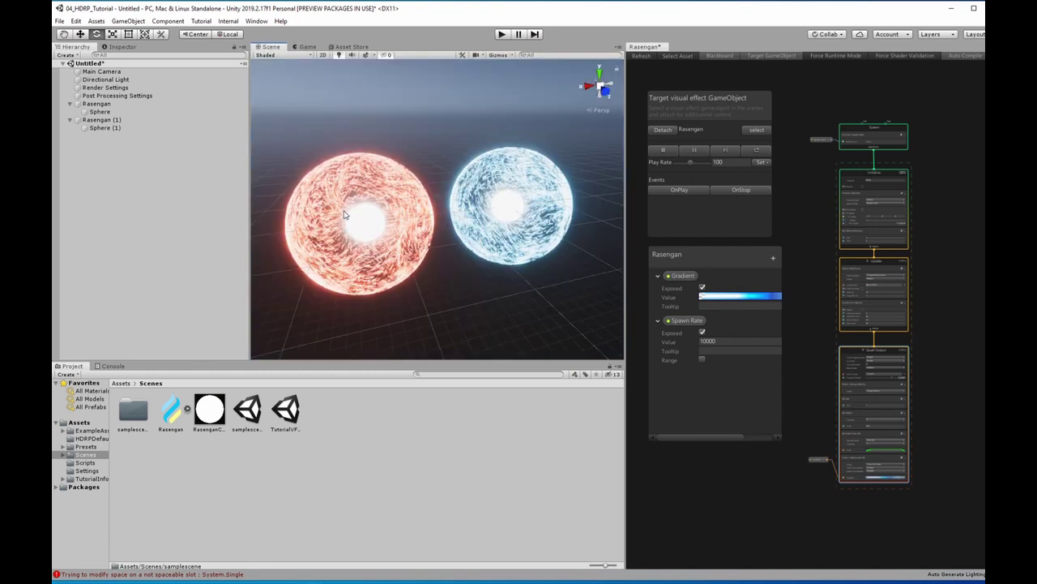